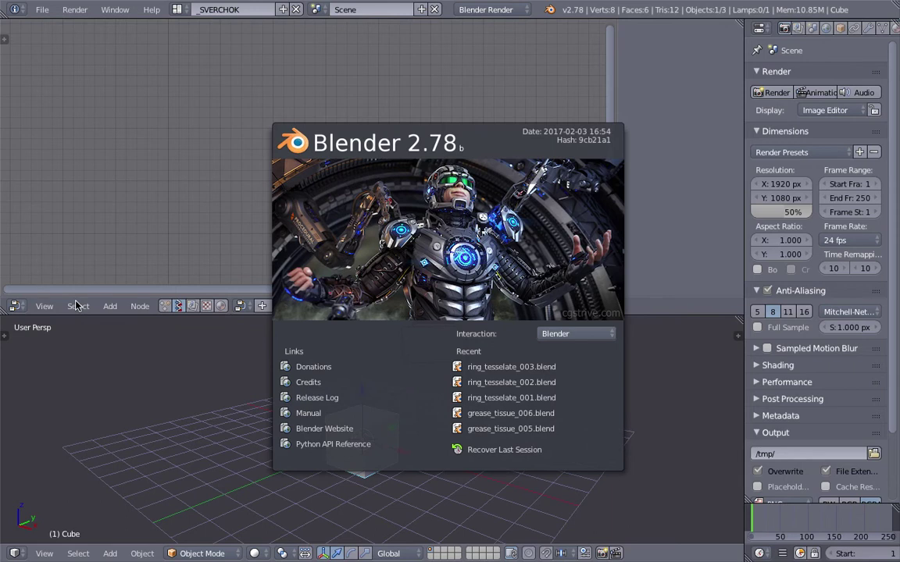
Dismiss the splash screen and make the 3D view slightly taller.
left_click(146, 341)
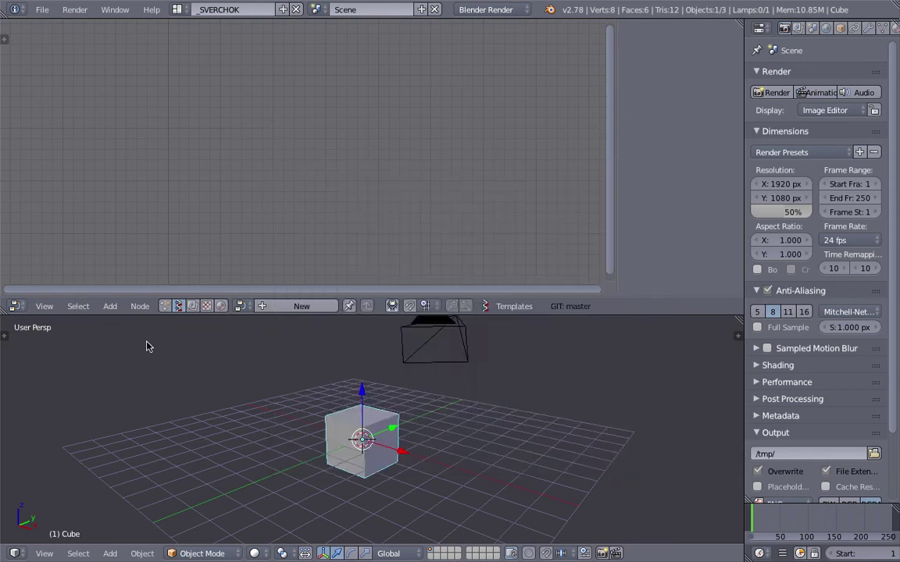
left_click_drag(341, 314, 342, 294)
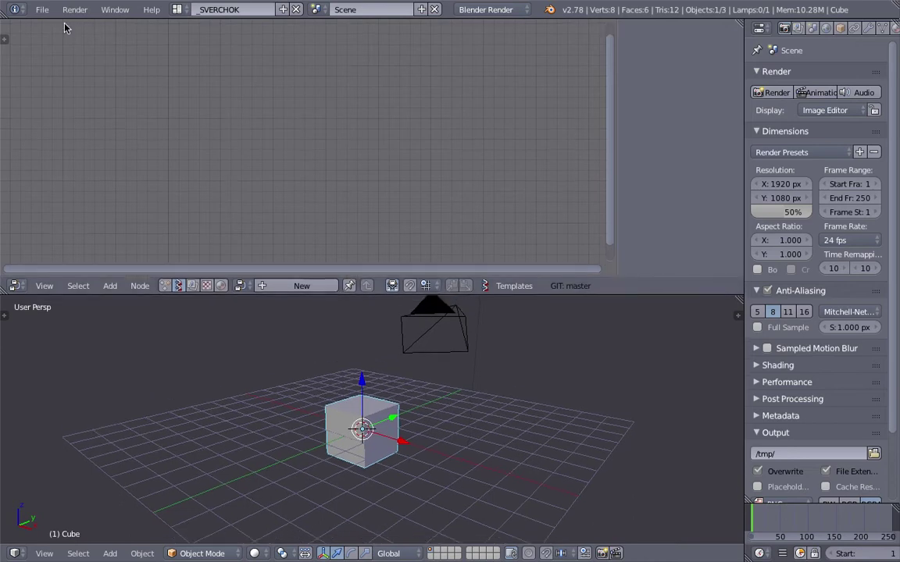
Search the add-ons in User Preferences for "tissue" and expand the Mesh: Tissue add-on details.
left_click(42, 9)
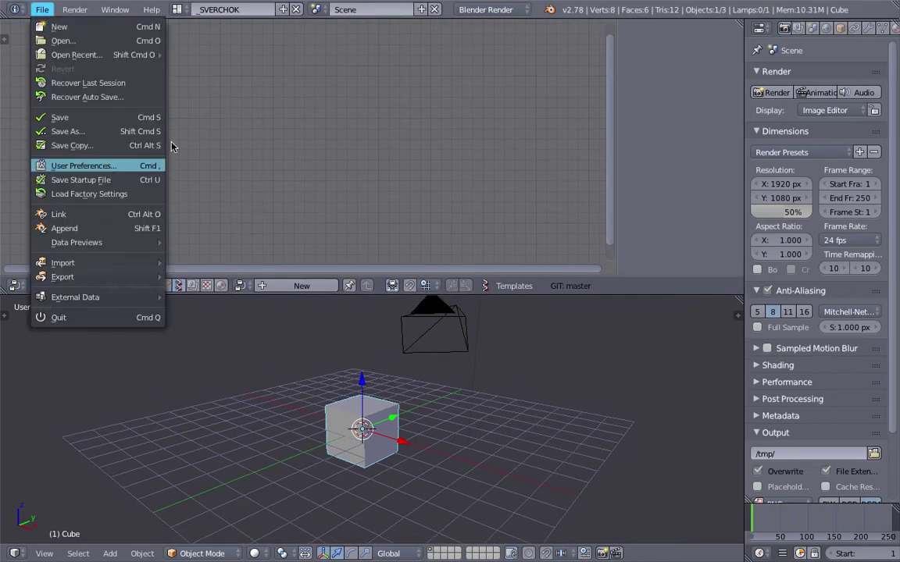
left_click(94, 166)
left_click(315, 145)
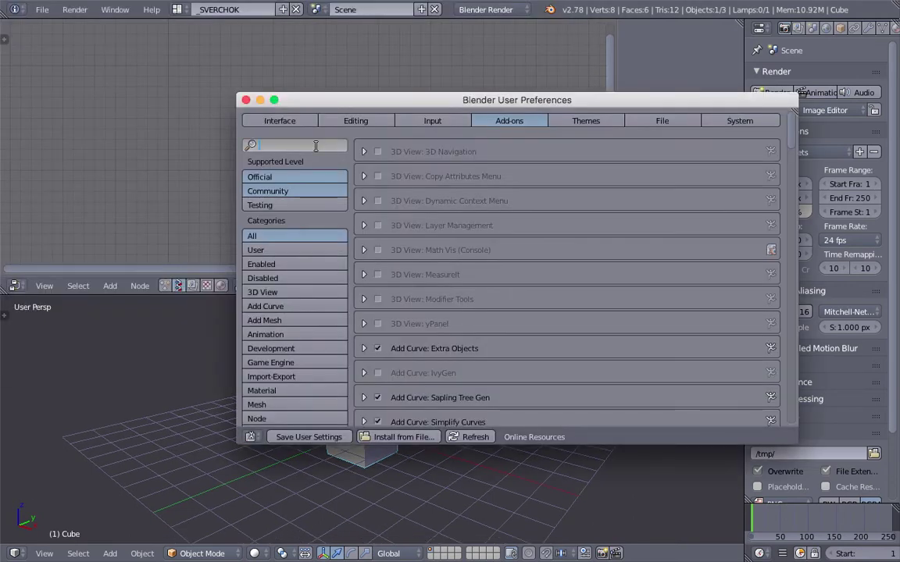
type("tissue")
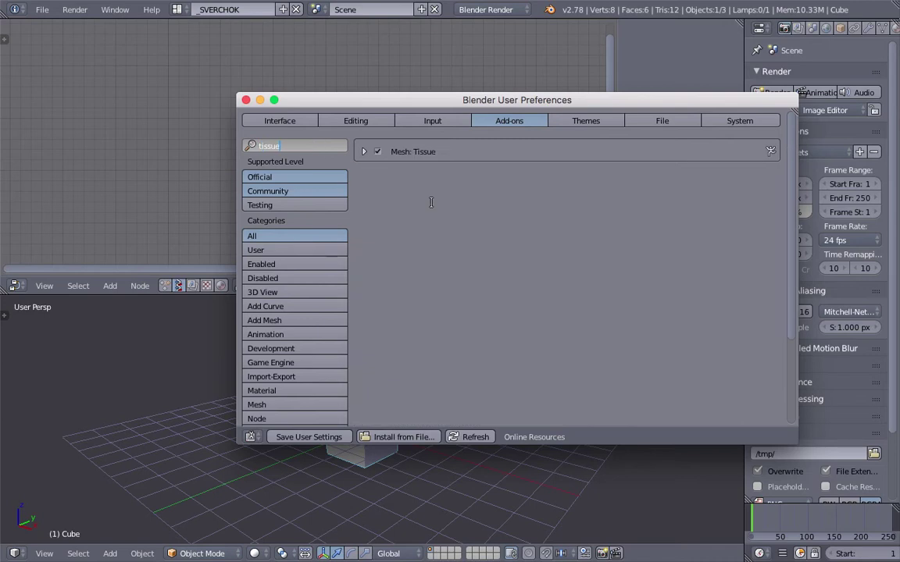
left_click(364, 152)
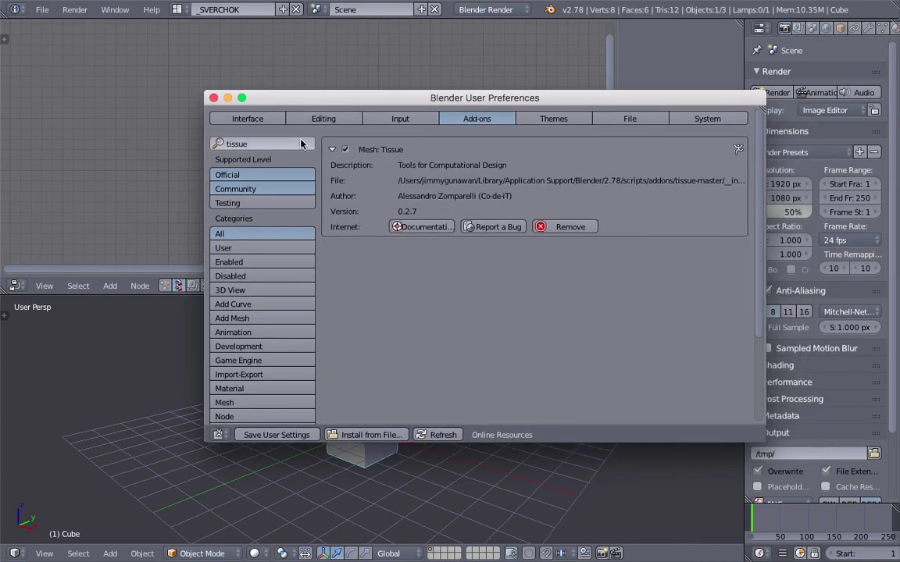
Search the add-ons for "sver", expand the Node: Sverchok details, and close User Preferences.
left_click(299, 142)
type("sver")
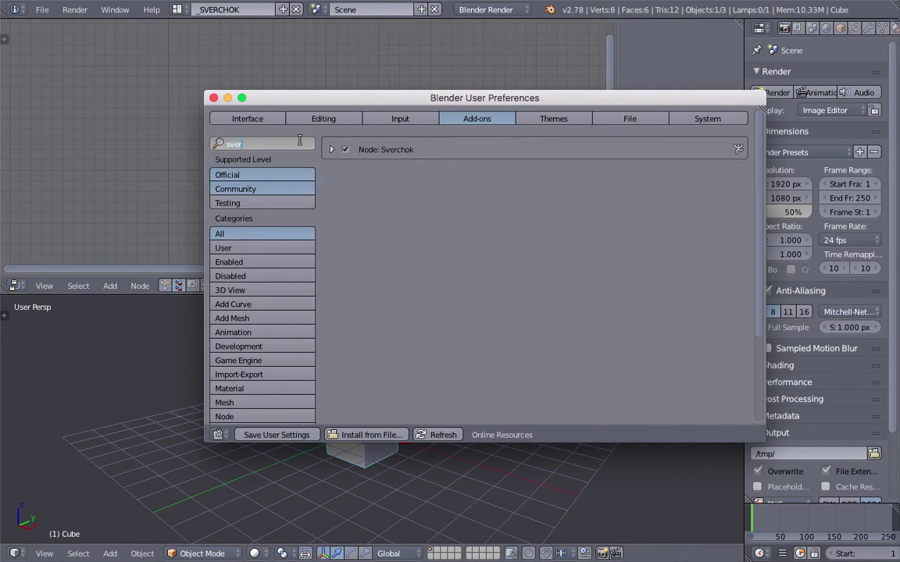
key("Return")
left_click(331, 150)
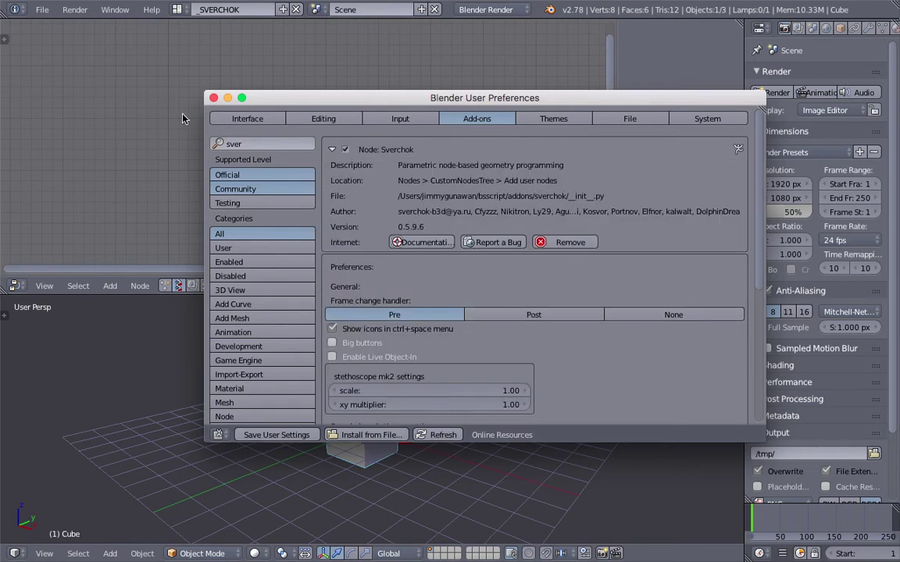
left_click(214, 98)
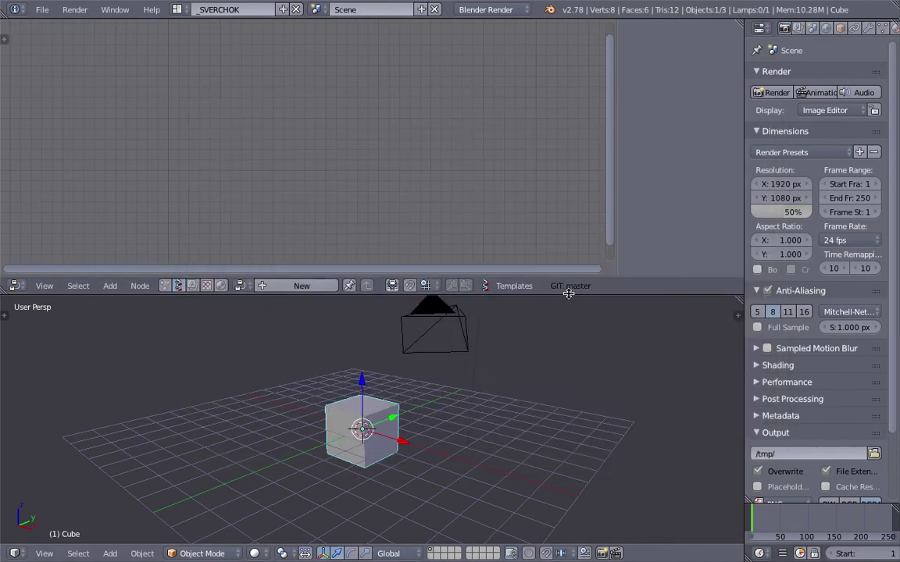
Enlarge the 3D view and delete all objects in the scene.
left_click_drag(569, 296, 568, 267)
middle_click_drag(427, 368, 55, 344)
key("a")
key("a")
key("Delete")
Show the 3D view's tool shelf and switch it to the Tissue add-on's Tessellate tools.
key("t")
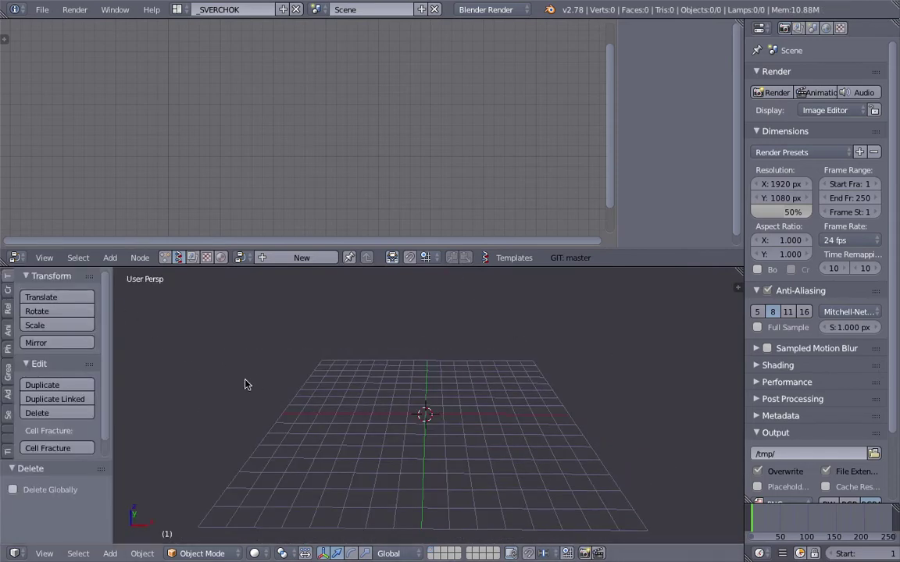
scroll(66, 406, "down", 1)
left_click(8, 413)
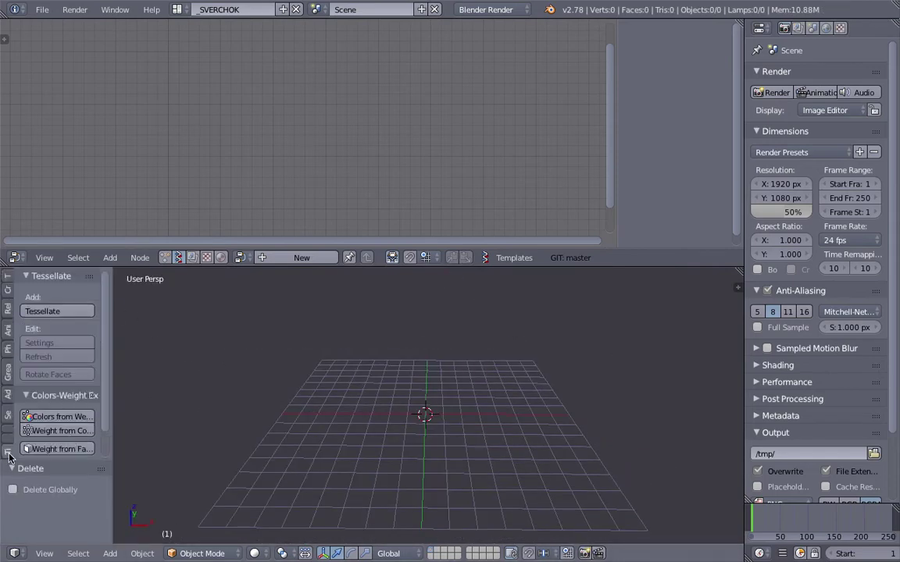
Add a plane mesh, enlarge it, and move it about 3.1 units in the negative X direction.
middle_click_drag(346, 361, 356, 379)
key("shift+a")
key("Escape")
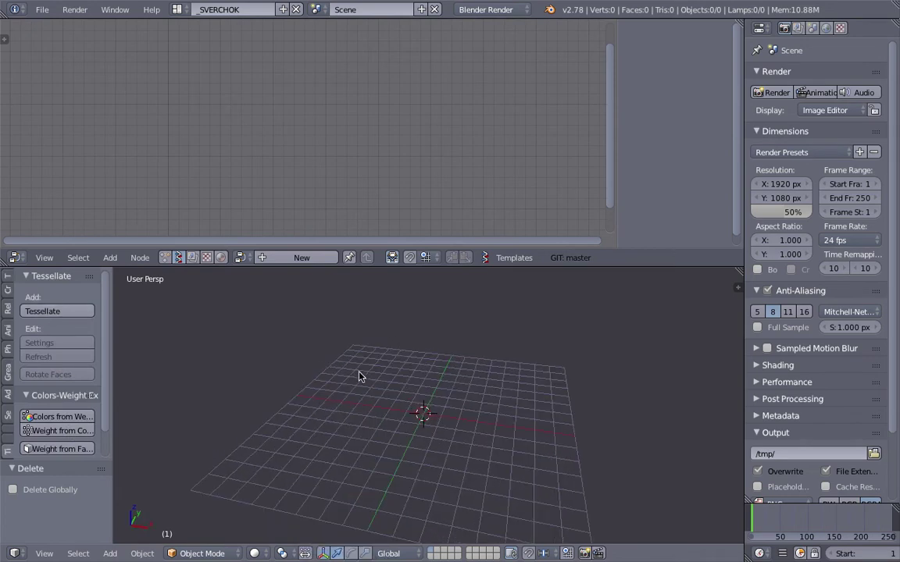
key("shift+a")
mouse_move(363, 345)
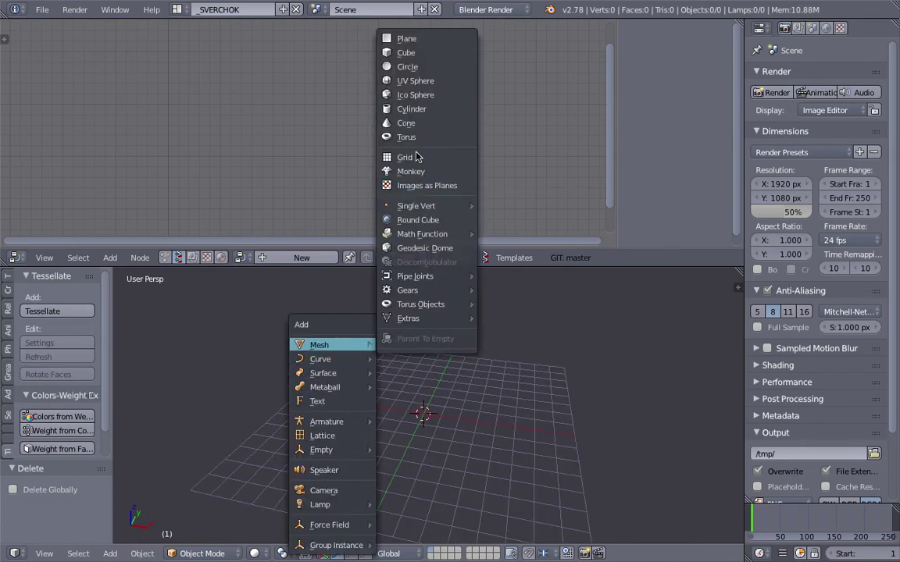
left_click(406, 38)
key("s")
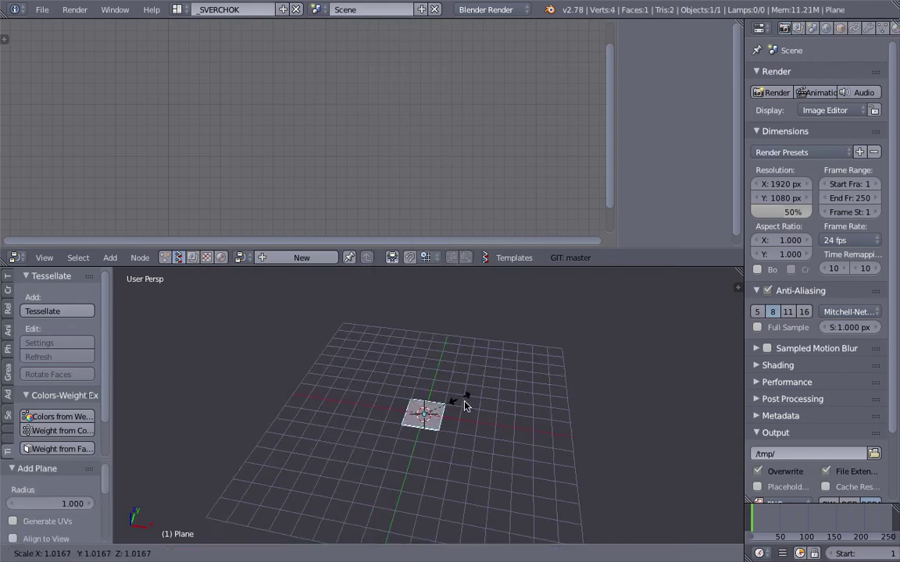
left_click(497, 431)
key("g")
left_click(442, 416)
Switch the view to wireframe display and delete the plane.
scroll(442, 416, "up", 2)
key("z")
key("z")
key("z")
key("z")
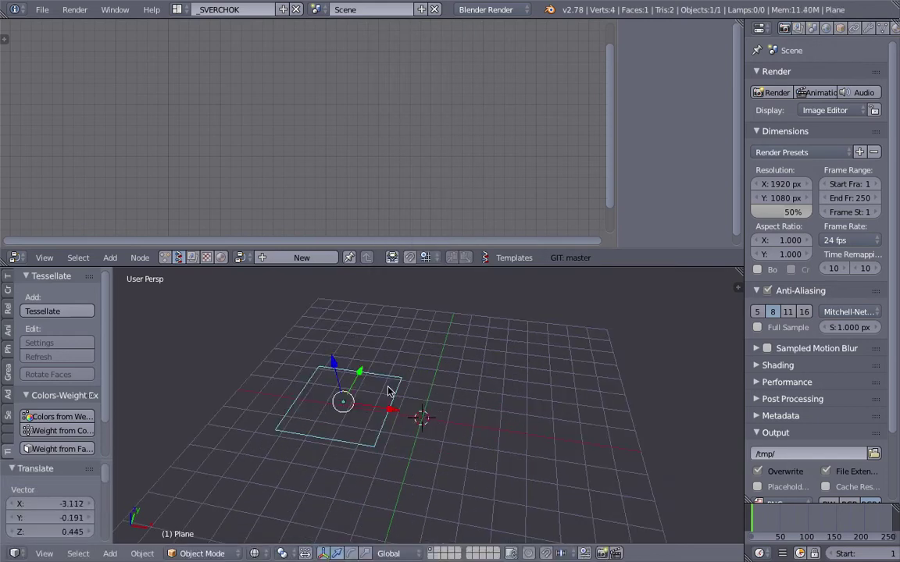
middle_click_drag(393, 403, 324, 424)
key("z")
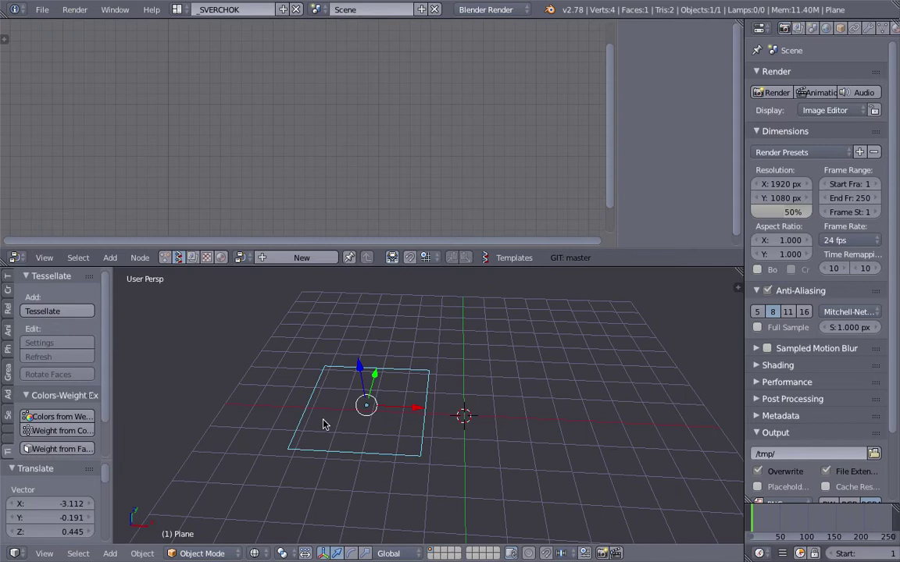
key("x")
left_click(401, 374)
Add a grid mesh, move it about 4.2 units in the negative X direction, and display it in solid shading.
key("shift+a")
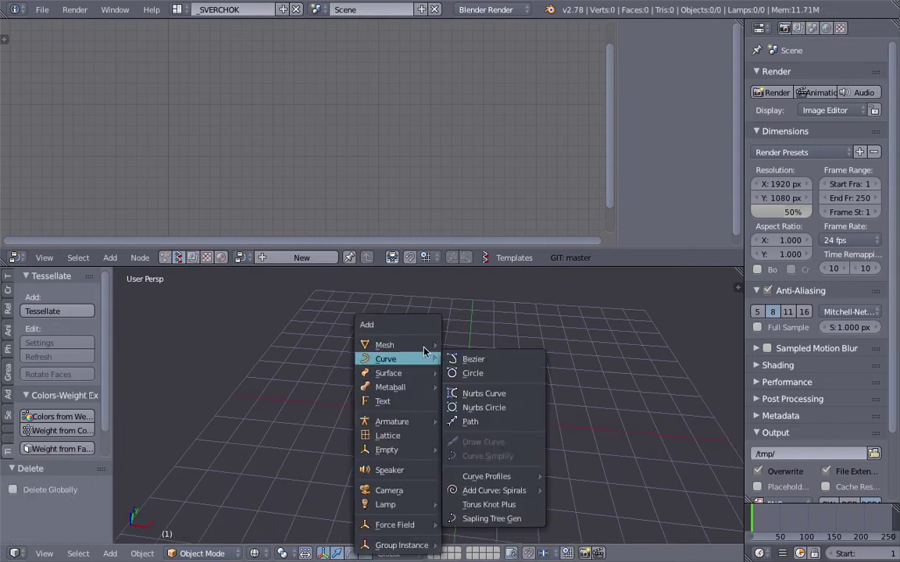
mouse_move(414, 345)
left_click(474, 157)
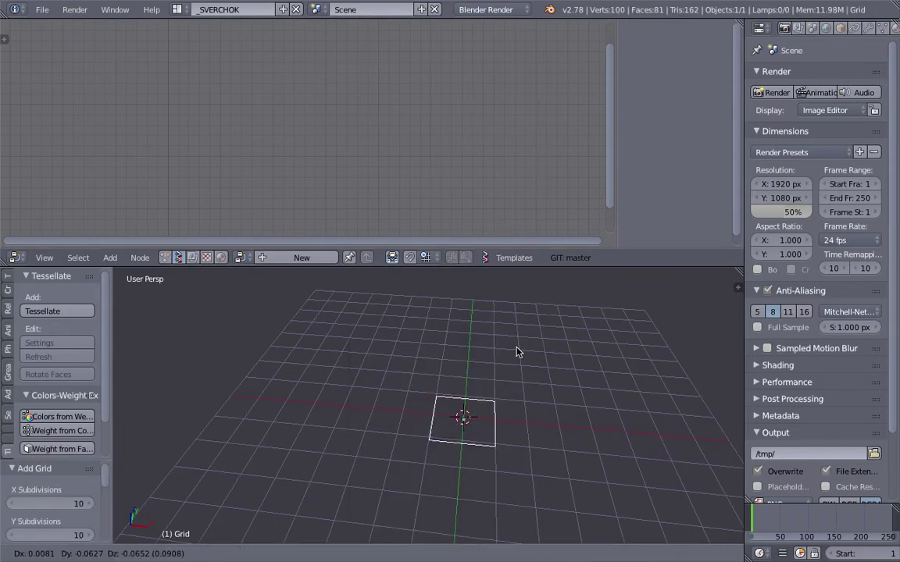
key("g")
left_click(411, 368)
scroll(442, 400, "up", 4)
middle_click_drag(442, 400, 534, 386, "shift")
key("z")
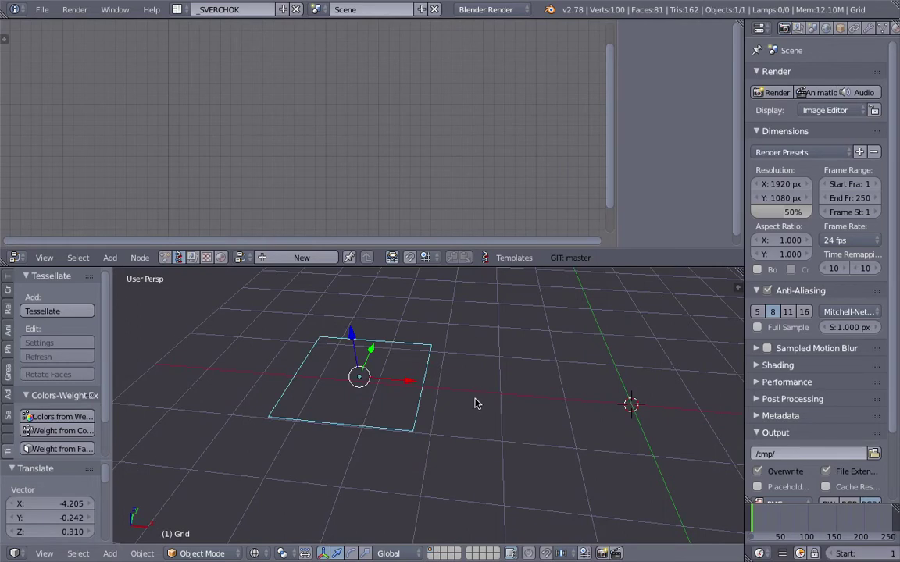
middle_click_drag(475, 395, 472, 400)
key("z")
Examine the grid's subdivisions in Edit Mode and return to Object Mode.
key("Tab")
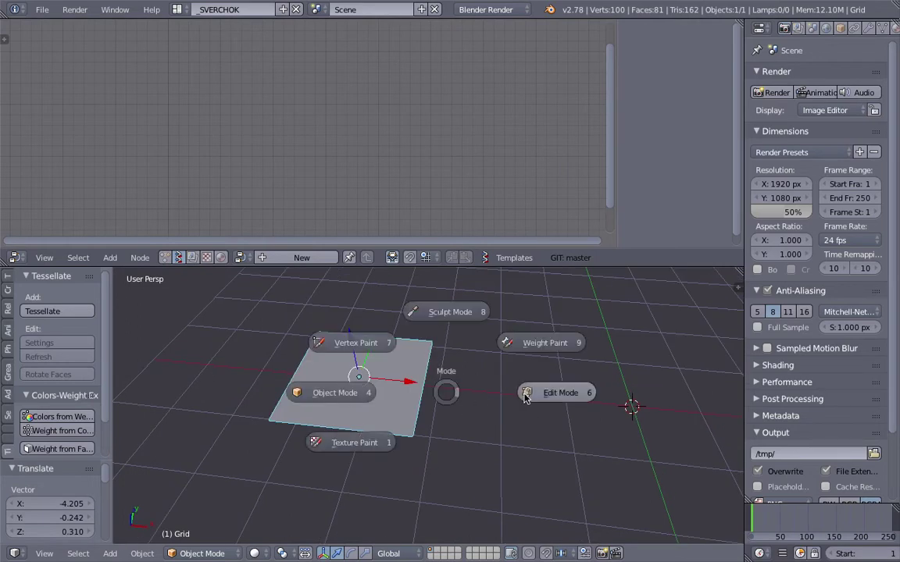
scroll(362, 395, "up", 2)
mouse_move(289, 372)
middle_mouse_down()
mouse_move(272, 354)
mouse_move(288, 390)
middle_mouse_up()
scroll(420, 373, "down", 1)
key("Tab")
middle_click_drag(419, 374, 397, 375)
left_click(351, 376)
scroll(397, 376, "down", 3)
middle_click_drag(491, 388, 444, 368, "shift")
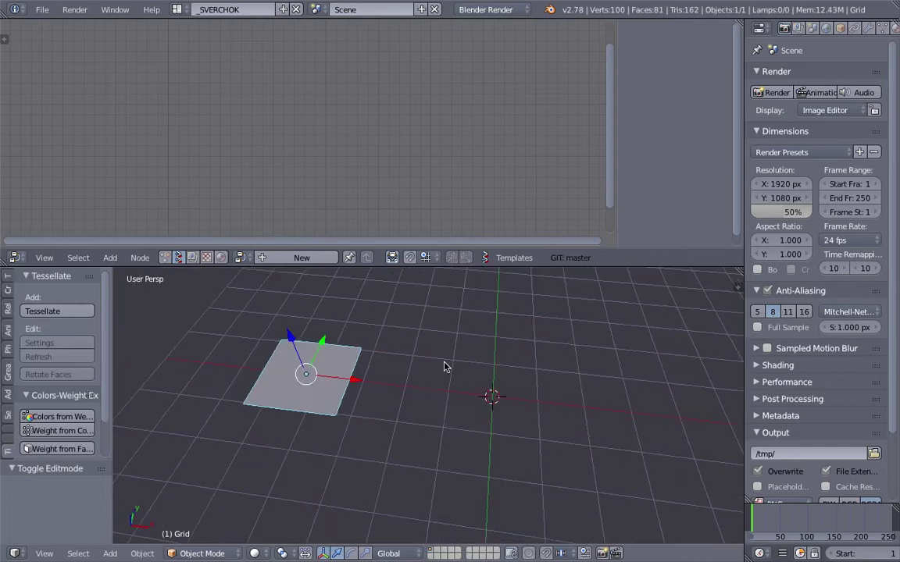
Add a torus mesh at the 3D cursor and scale it down to about 0.64.
key("shift+a")
mouse_move(406, 344)
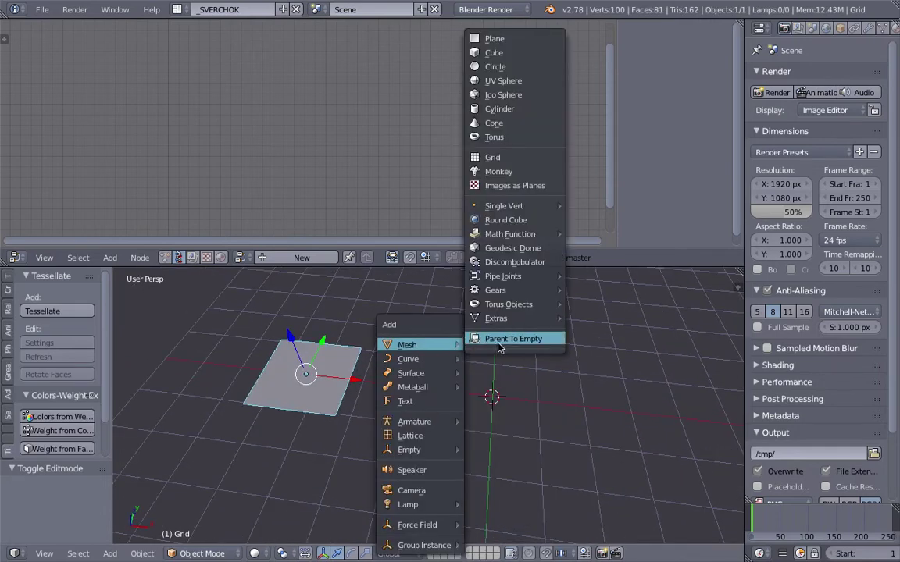
mouse_move(494, 206)
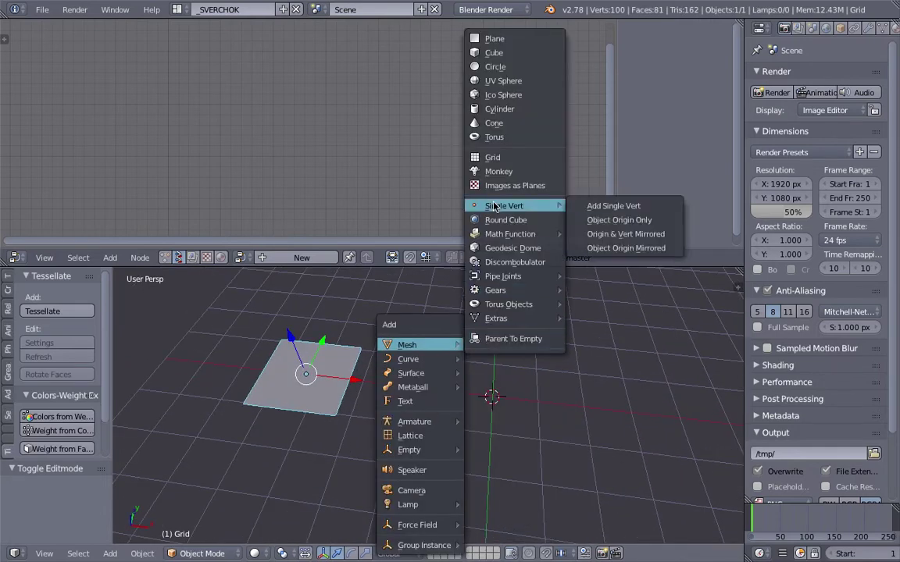
left_click(525, 139)
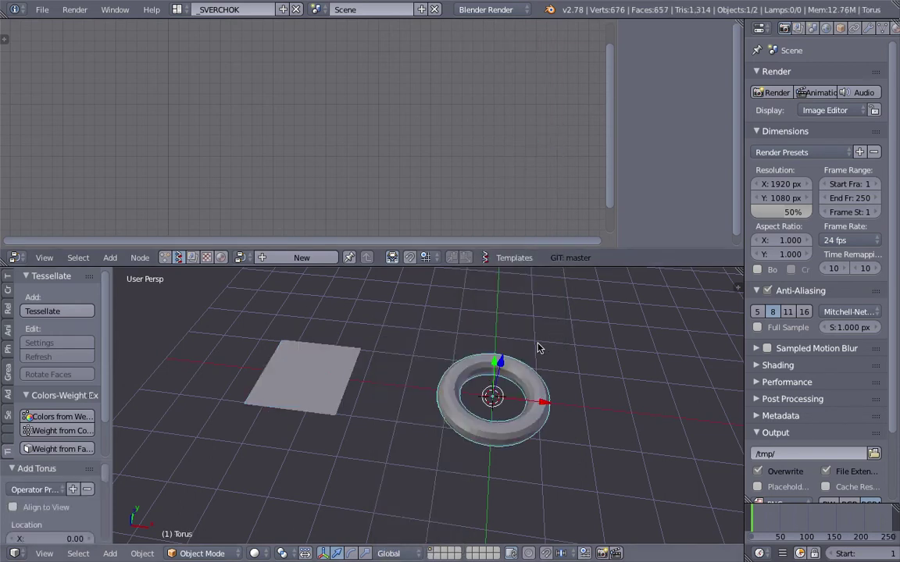
key("s")
left_click(515, 383)
scroll(515, 382, "up", 2)
middle_click_drag(518, 382, 543, 381, "shift")
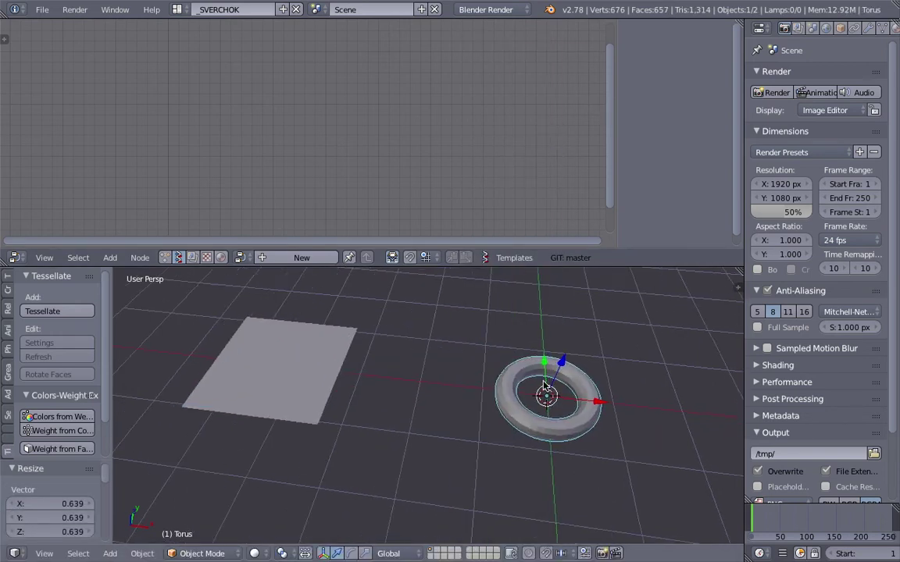
middle_click_drag(486, 367, 522, 374, "shift")
key("r")
key("r")
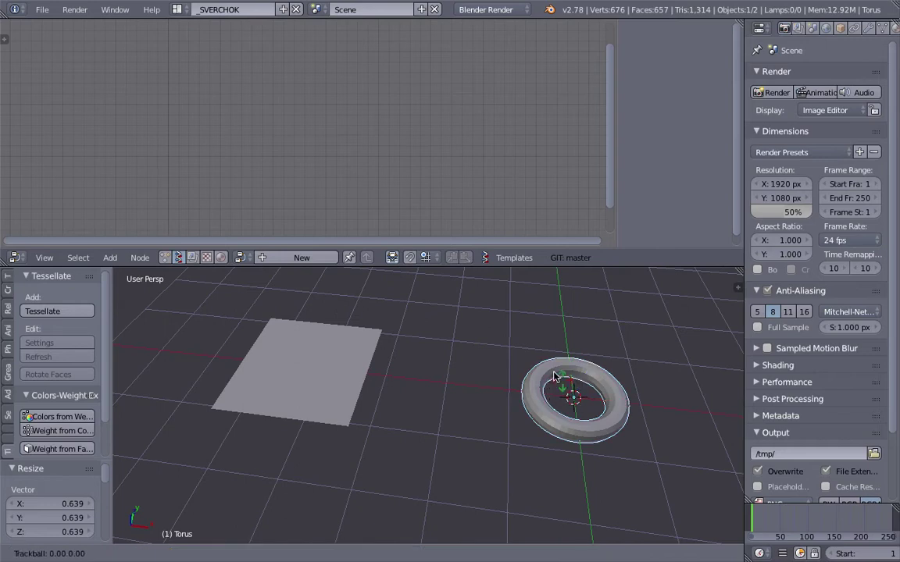
right_click(552, 406)
Select the grid and enable the Wire and Draw All Edges display options for it.
right_click(307, 365)
key("r")
key("r")
key("Escape")
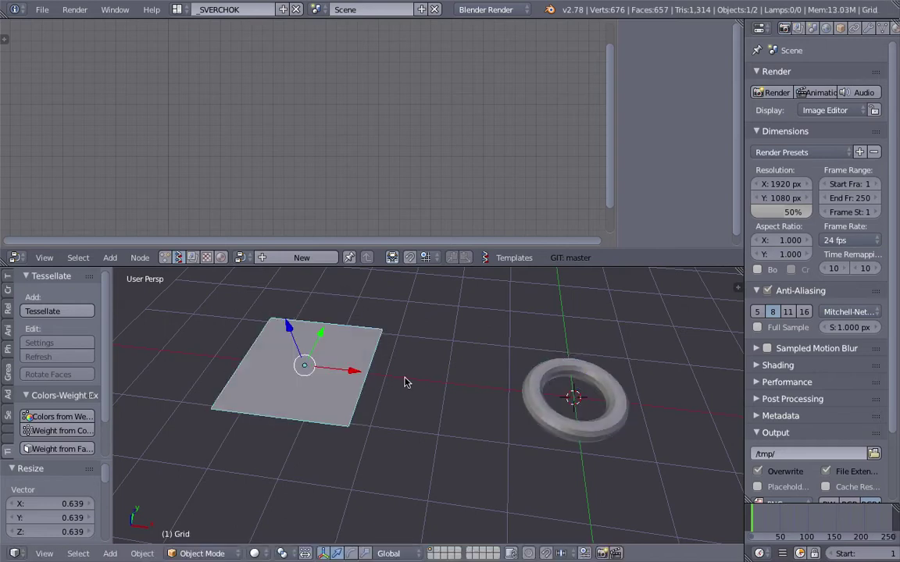
left_click(869, 29)
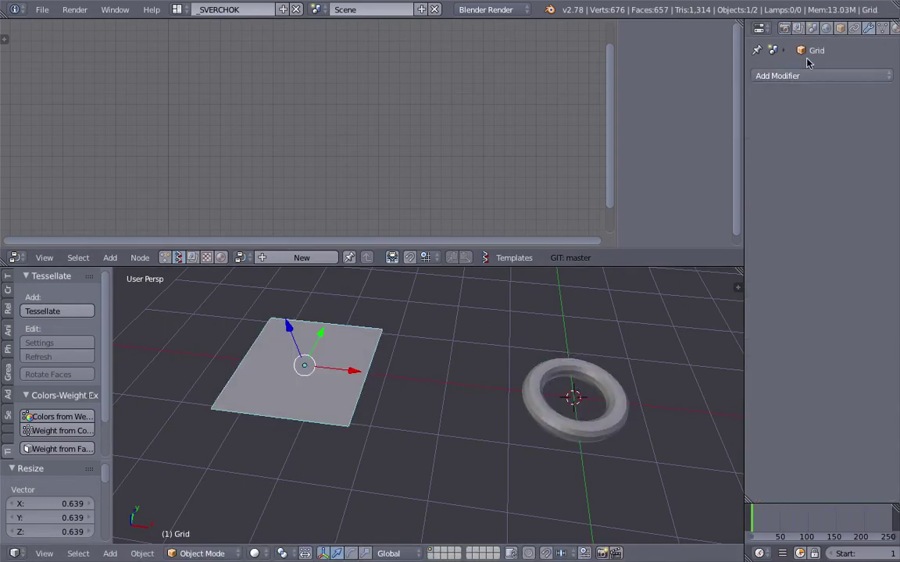
left_click(839, 29)
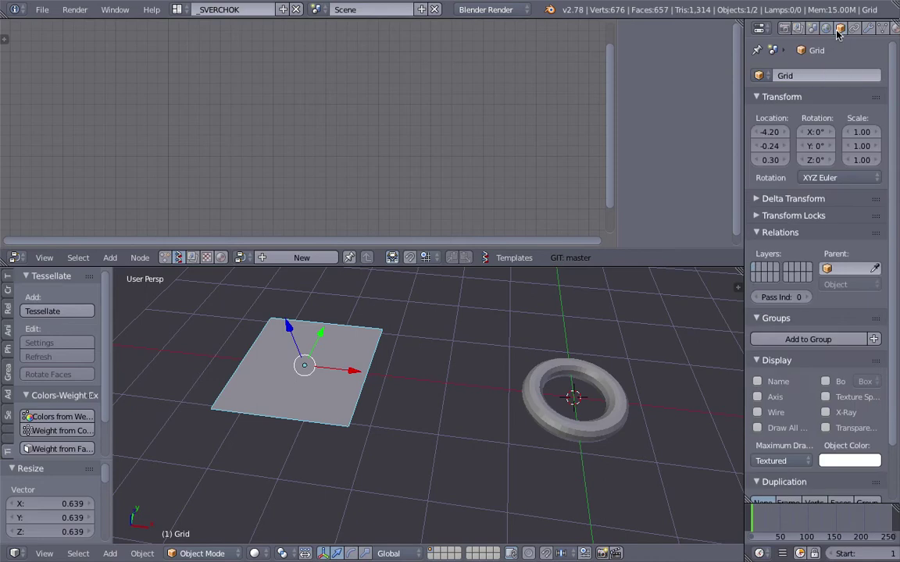
left_click(780, 413)
left_click(779, 428)
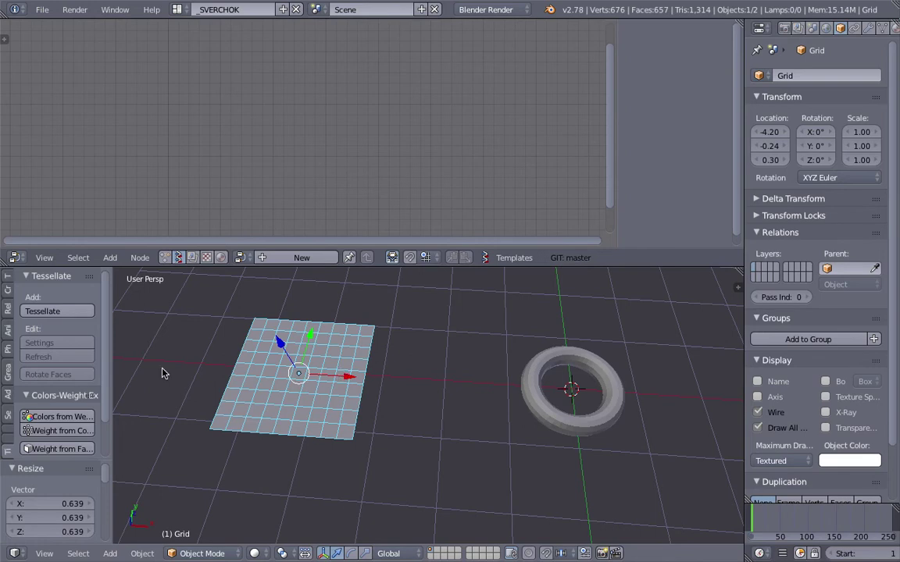
Widen the tool shelf that holds the Tessellate tools, keeping the grid selected.
left_click_drag(111, 331, 150, 331)
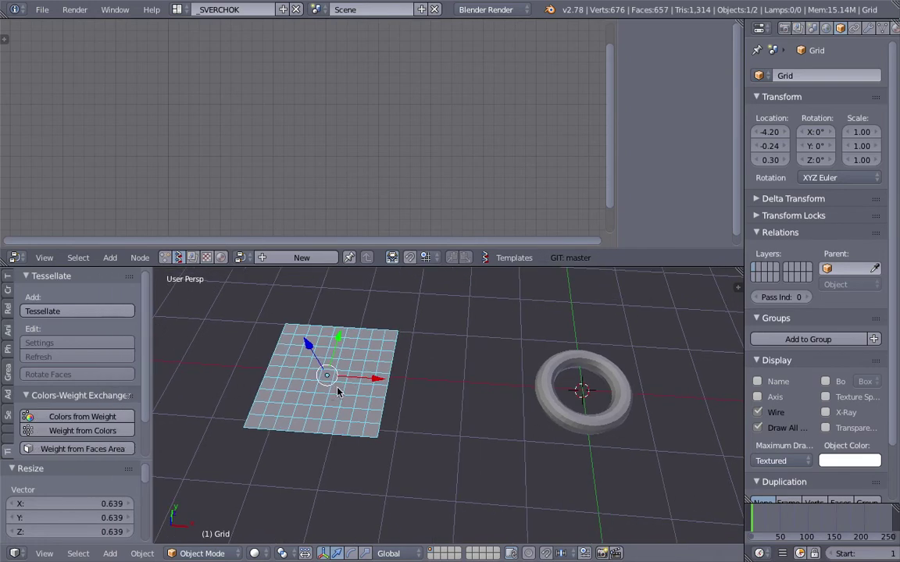
right_click(580, 419)
right_click(400, 400)
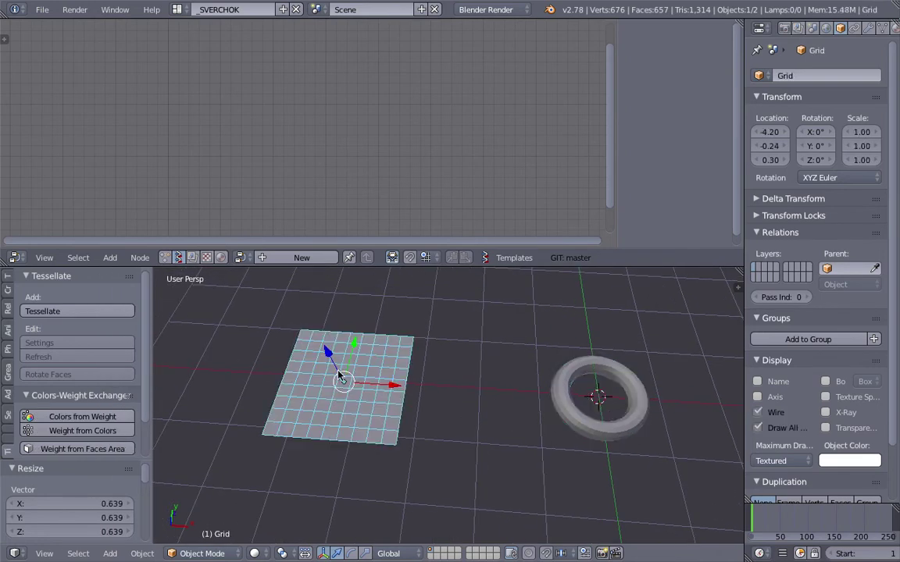
right_click(611, 423)
key("r")
key("r")
right_click(603, 410)
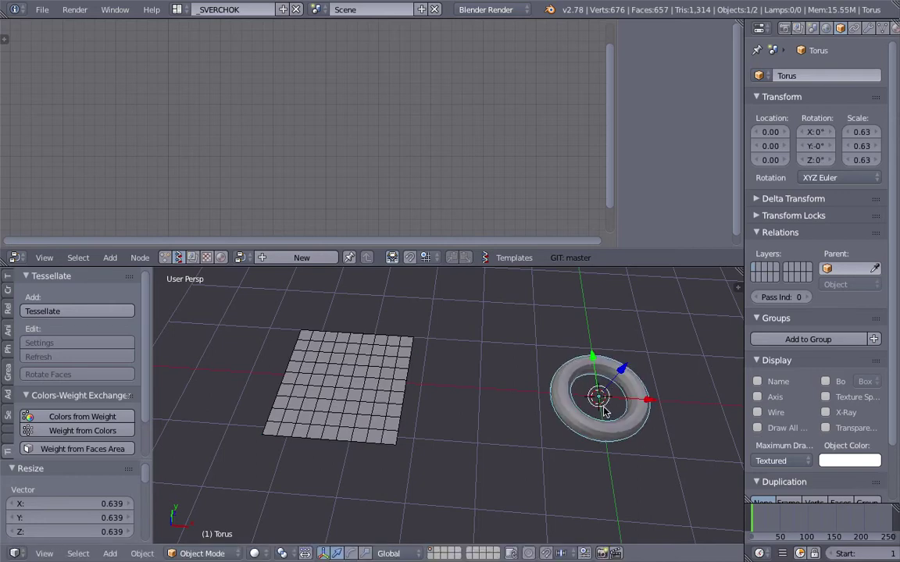
Move the grid closer to the torus, to about X -3.23, and scale it up to about 1.30.
right_click(388, 380)
key("g")
key("s")
left_click(488, 415)
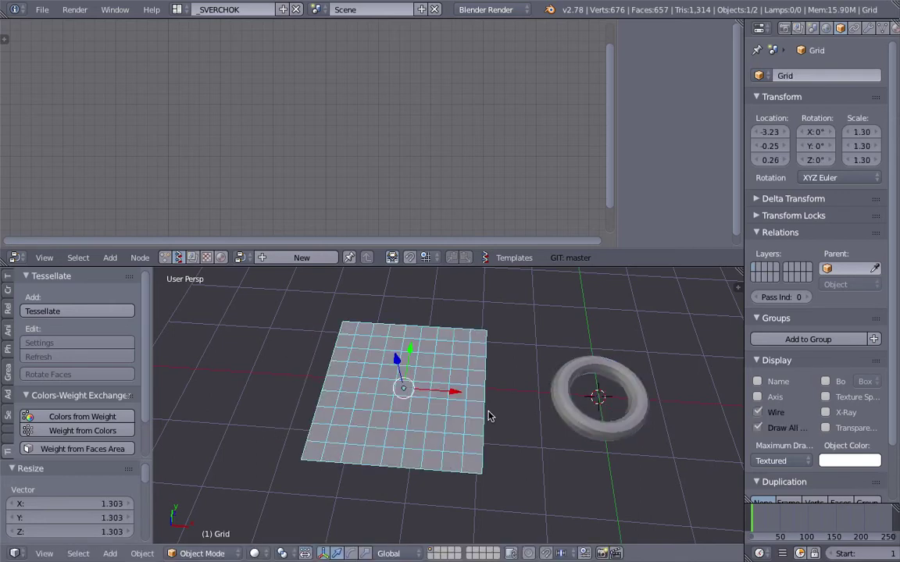
middle_click_drag(454, 381, 460, 378)
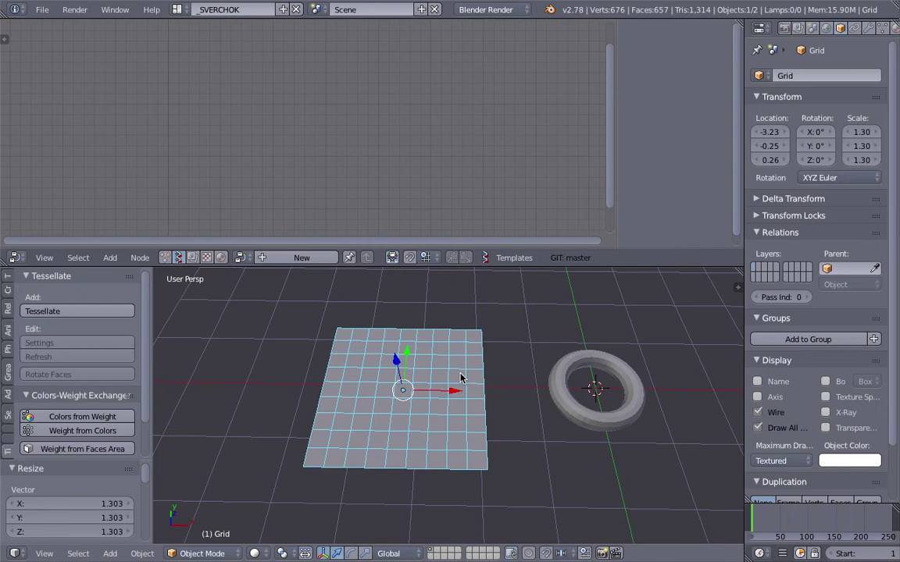
mouse_move(504, 361)
middle_mouse_down()
mouse_move(458, 354)
mouse_move(470, 363)
mouse_move(457, 351)
mouse_move(493, 346)
middle_mouse_up()
right_click(543, 396)
right_click(406, 371)
right_click(571, 378)
right_click(436, 375)
right_click(553, 381)
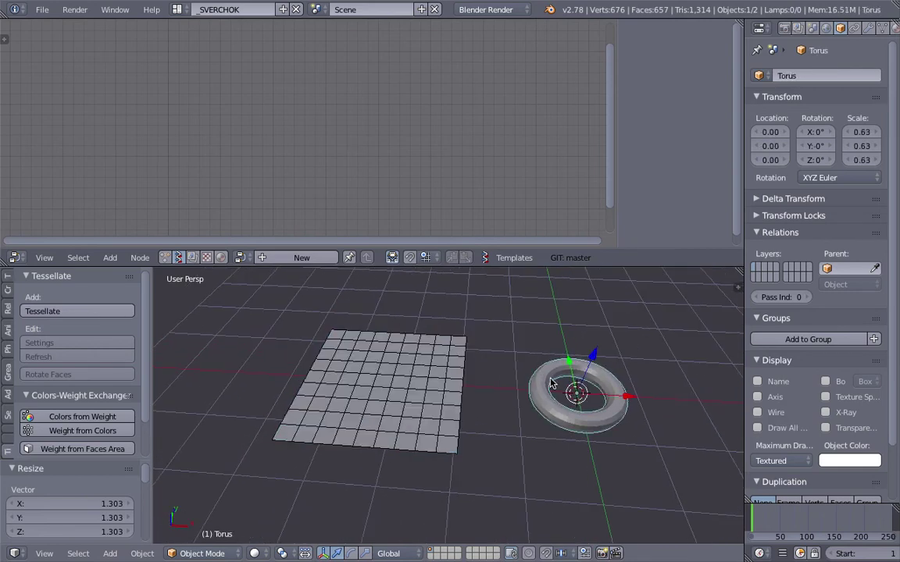
key("r")
right_click(559, 393)
Tessellate the torus over the faces of the grid, with the torus as component and the grid as base.
right_click(438, 373)
right_click(515, 388)
right_click(431, 347)
left_click(117, 315)
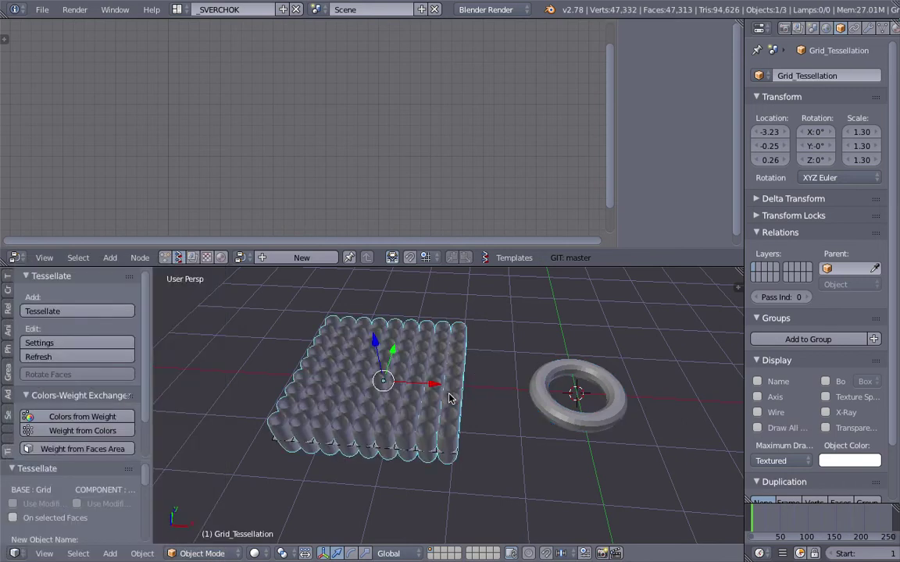
Examine the tessellated tori on the grid from above and from the side.
scroll(461, 384, "up", 2)
middle_click_drag(431, 396, 510, 444)
right_click(573, 371)
scroll(506, 384, "up", 3)
right_click(475, 402)
scroll(512, 431, "down", 2)
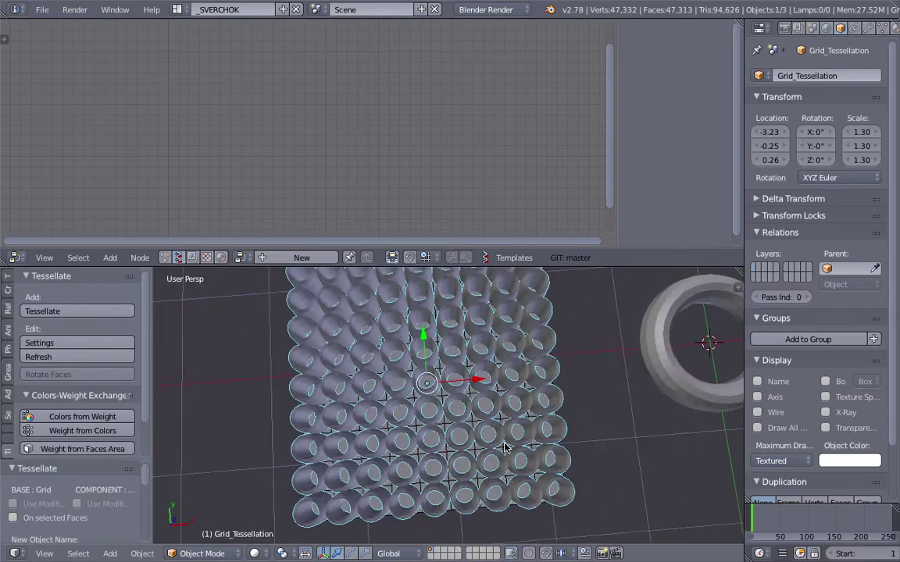
scroll(462, 426, "up", 1)
mouse_move(456, 426)
middle_mouse_down()
mouse_move(446, 361)
mouse_move(508, 421)
mouse_move(512, 445)
mouse_move(502, 345)
mouse_move(484, 361)
mouse_move(580, 341)
mouse_move(435, 352)
mouse_move(455, 442)
mouse_move(452, 406)
mouse_move(417, 414)
mouse_move(427, 417)
middle_mouse_up()
scroll(502, 345, "down", 2)
scroll(484, 362, "up", 1)
right_click(447, 437)
right_click(400, 375)
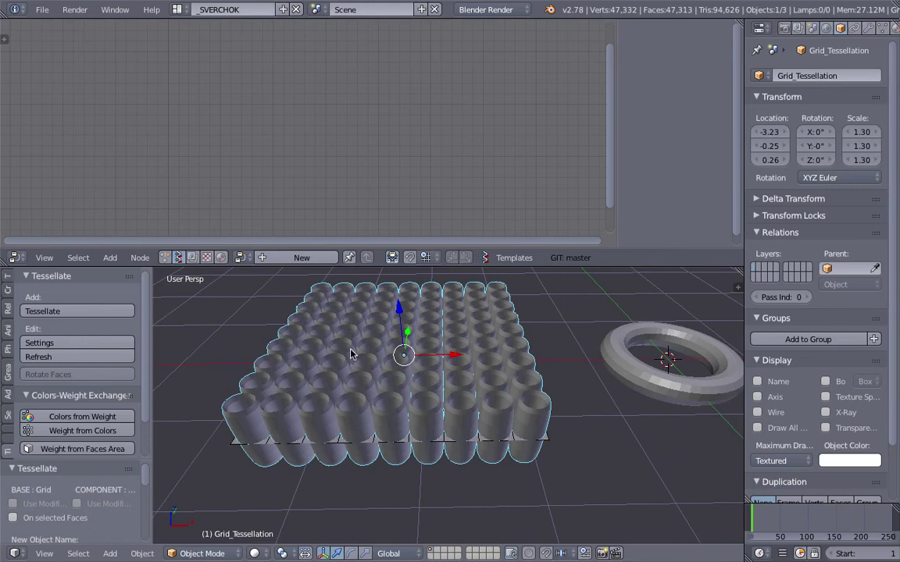
Set the Component Z scale to 0.2 in the settings of the grid's tessellation.
left_click(113, 344)
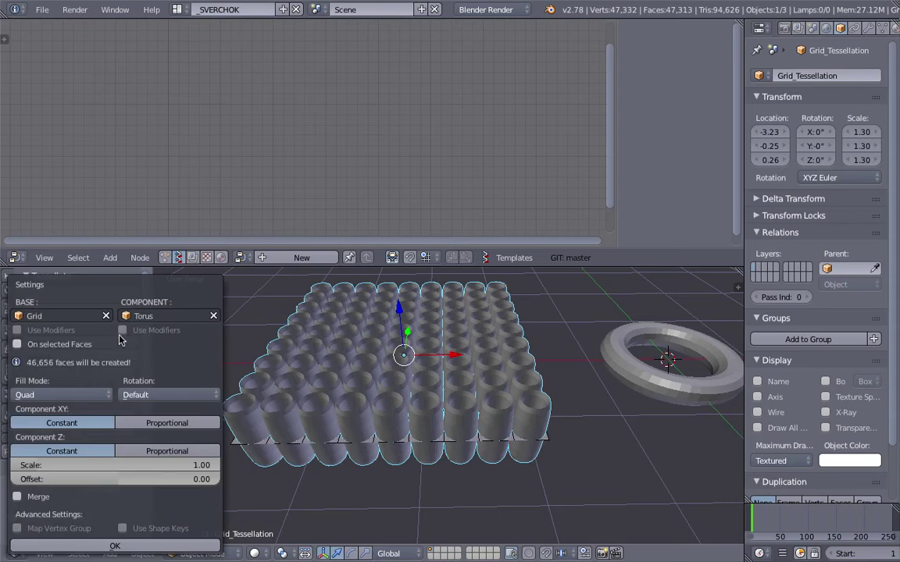
left_click(126, 464)
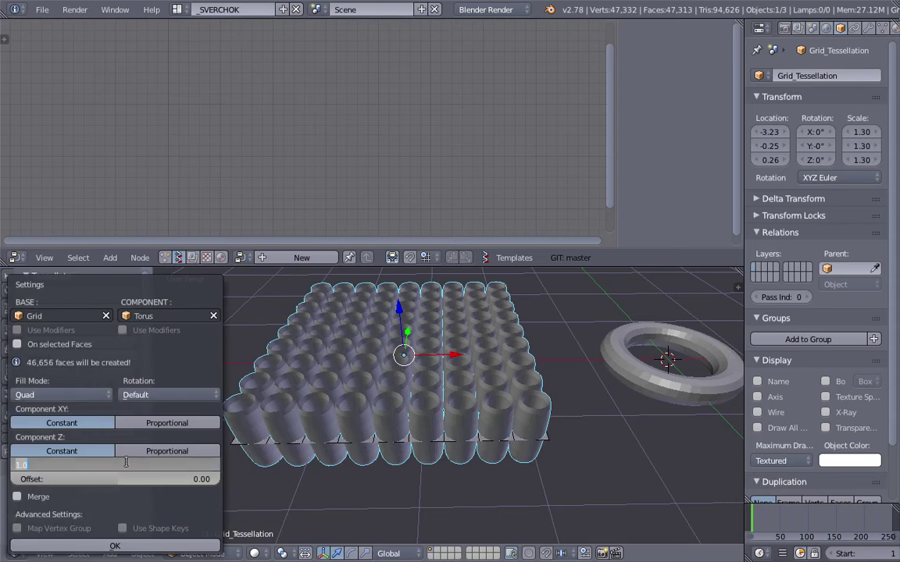
type("0.2")
key("Return")
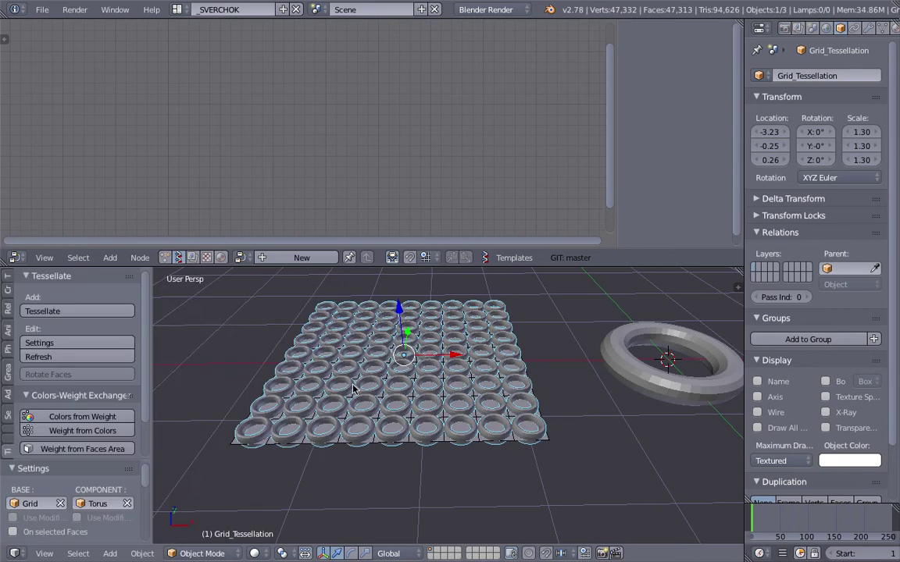
Examine the base grid and the component torus next to the flattened tessellation.
mouse_move(353, 389)
middle_mouse_down()
mouse_move(437, 386)
mouse_move(484, 348)
mouse_move(527, 333)
mouse_move(525, 460)
mouse_move(461, 428)
mouse_move(482, 407)
middle_mouse_up()
right_click(526, 459)
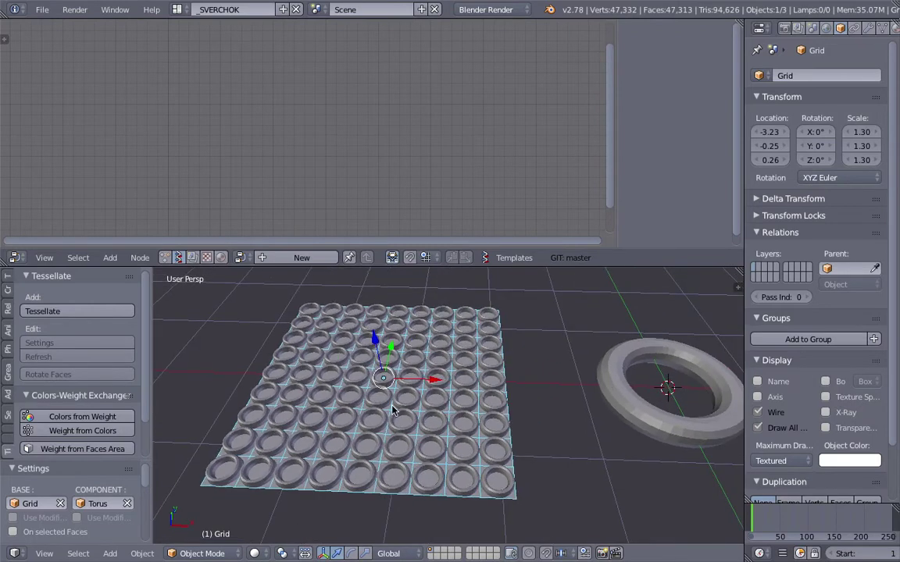
right_click(601, 385)
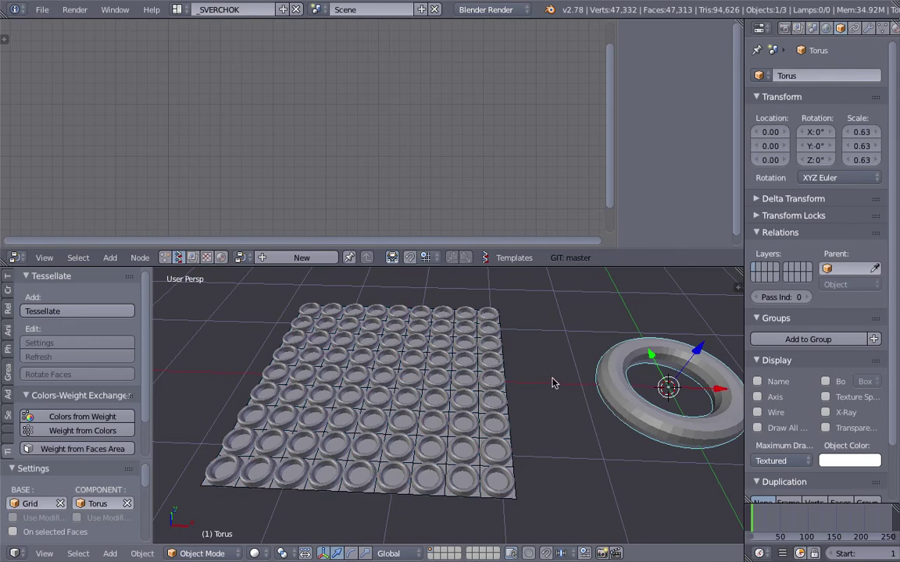
scroll(550, 382, "down", 2)
key("r")
middle_click_drag(545, 386, 543, 425)
key("r")
right_click(577, 404)
middle_click_drag(542, 424, 448, 421, "shift")
scroll(448, 421, "up", 2)
middle_click_drag(530, 418, 492, 397)
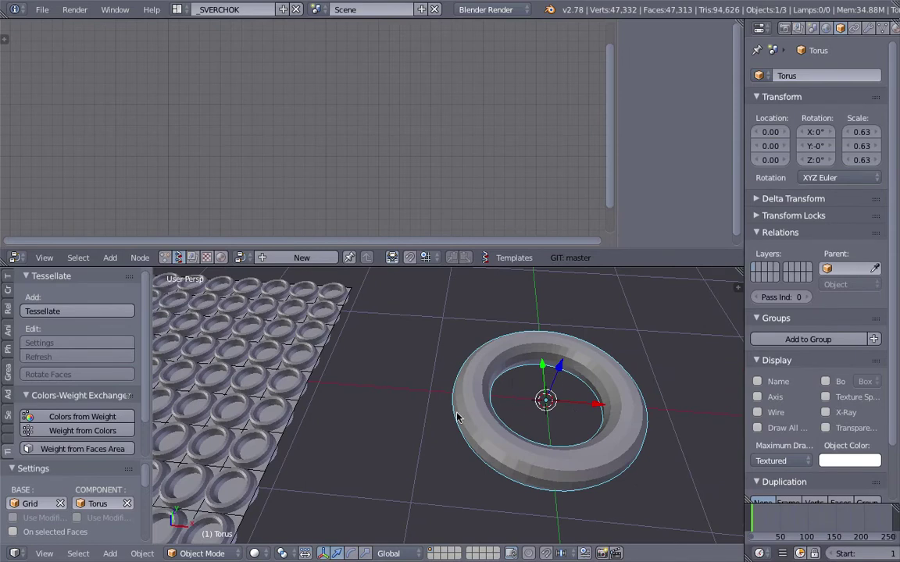
scroll(456, 414, "down", 2)
middle_click_drag(443, 416, 495, 404, "shift")
middle_click_drag(328, 332, 365, 337, "shift")
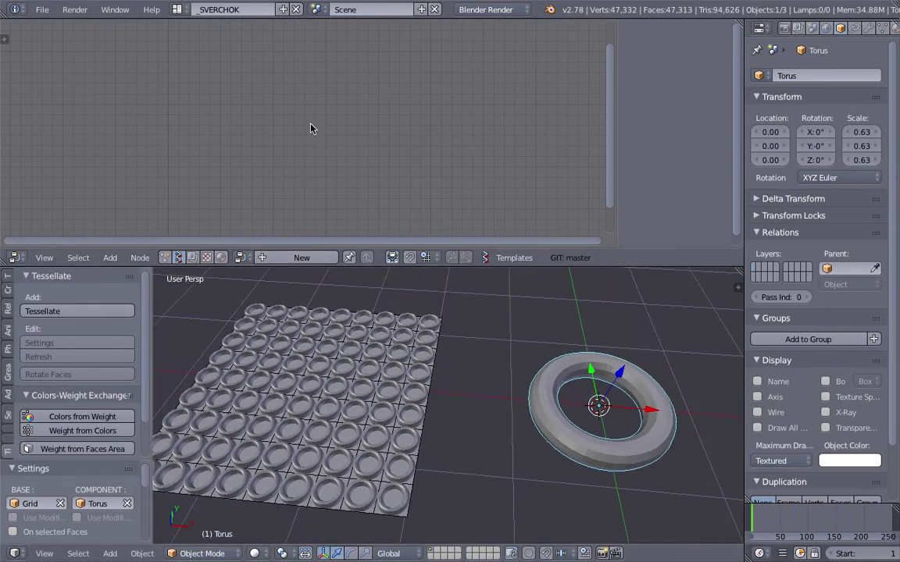
Inspect the rings of the tessellation object up close.
middle_click_drag(427, 315, 472, 317, "shift")
right_click(405, 440)
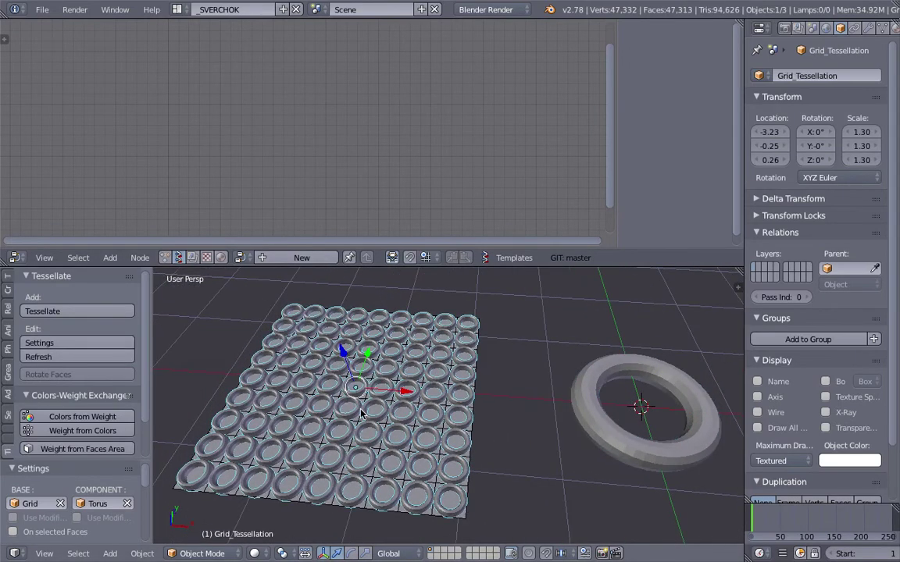
right_click(356, 409)
scroll(477, 390, "up", 3)
middle_click_drag(356, 411, 437, 402, "shift")
right_click(445, 383)
scroll(479, 378, "down", 1)
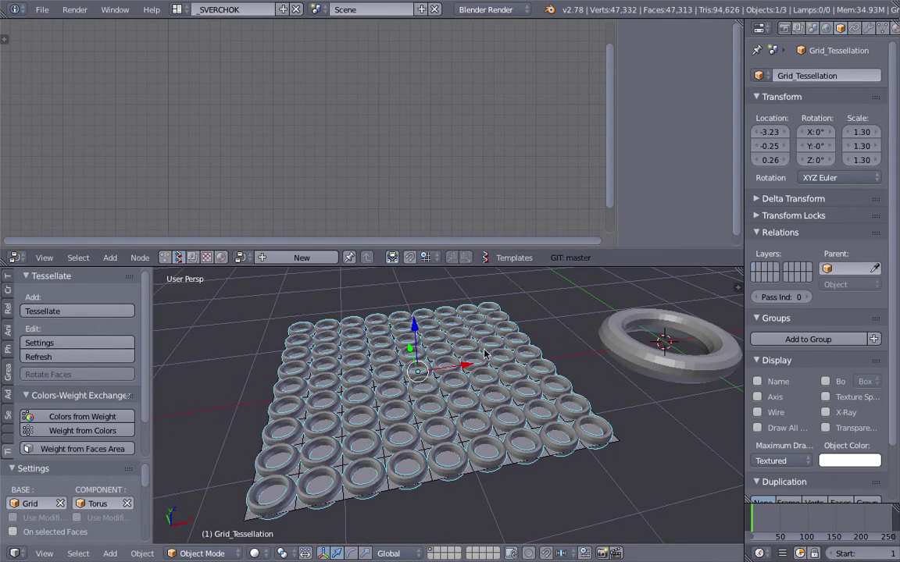
Select the base grid under the rings and add a Displace modifier to it.
middle_click_drag(422, 308, 448, 420)
right_click(387, 435)
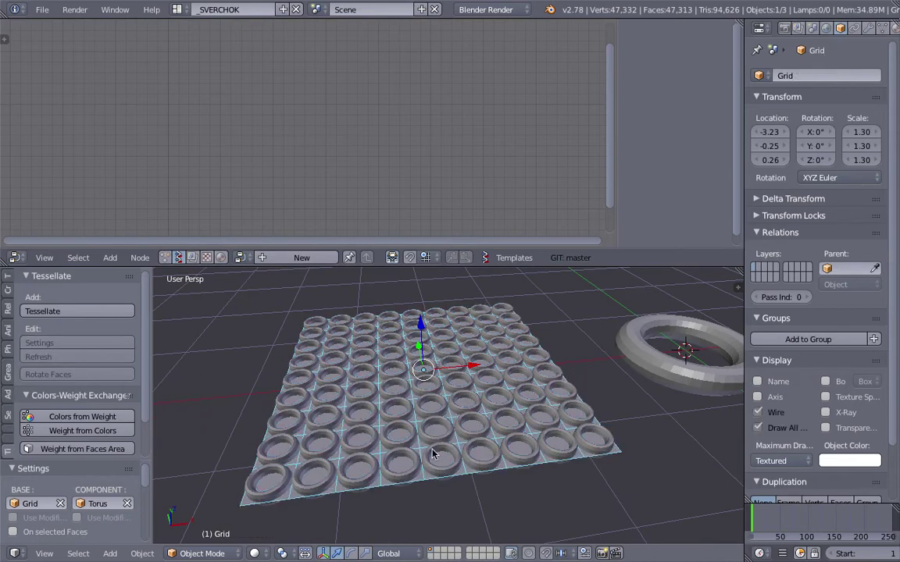
middle_click_drag(484, 339, 542, 387)
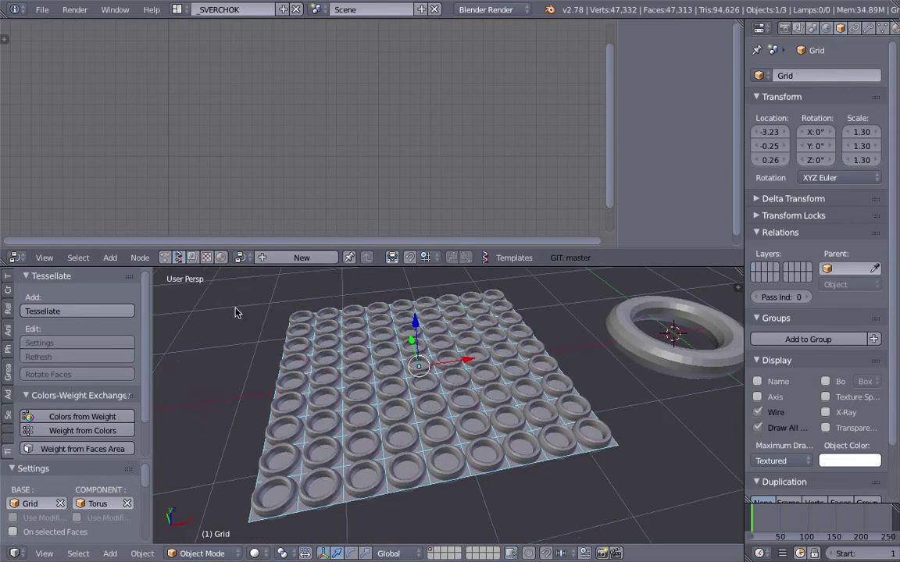
left_click(869, 28)
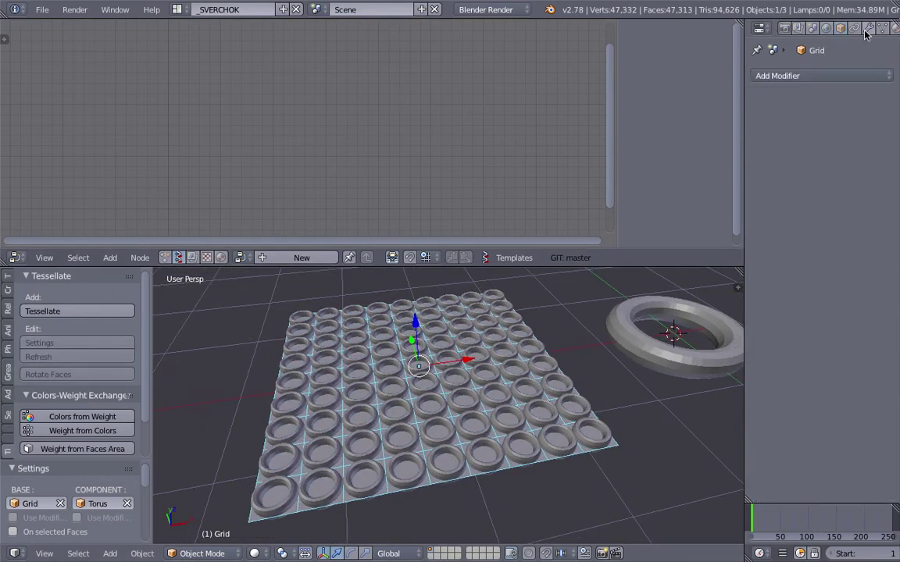
left_click(781, 76)
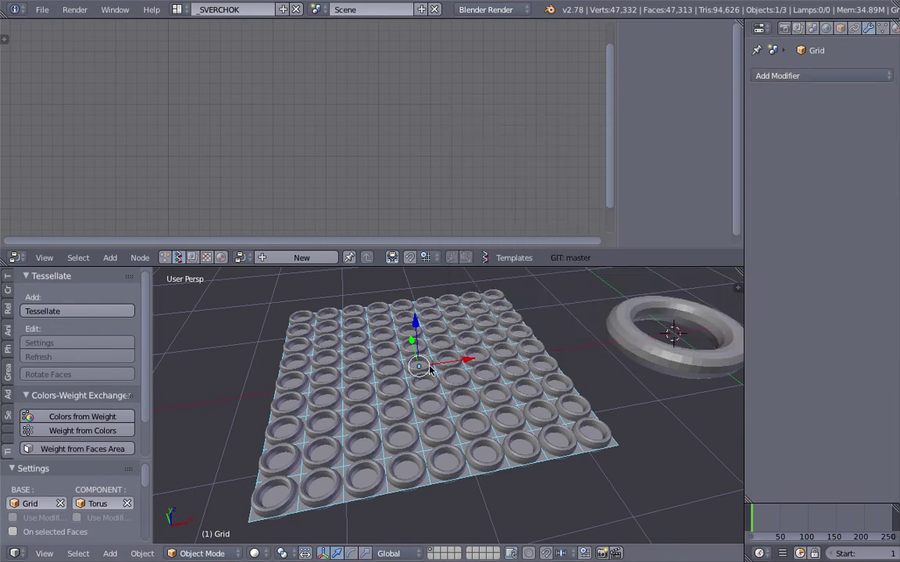
left_click(781, 76)
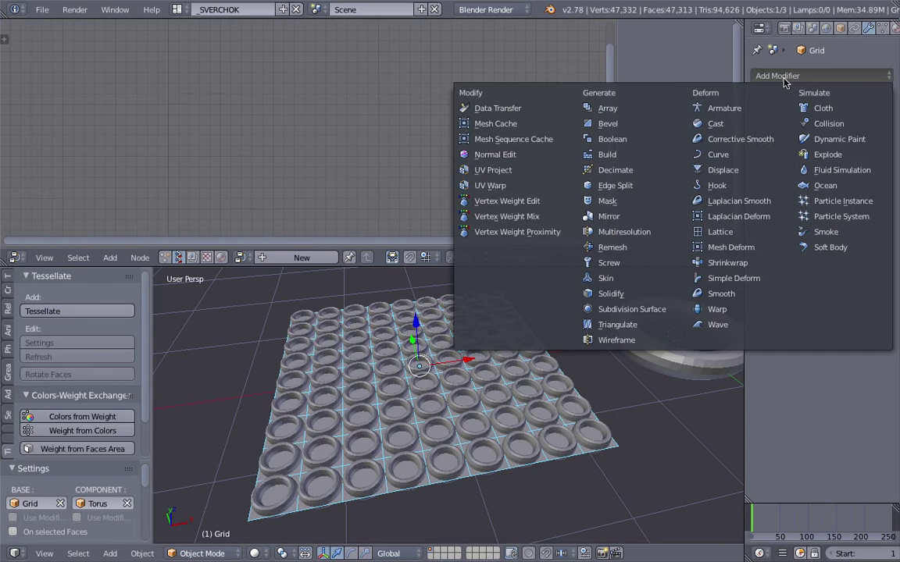
left_click(715, 170)
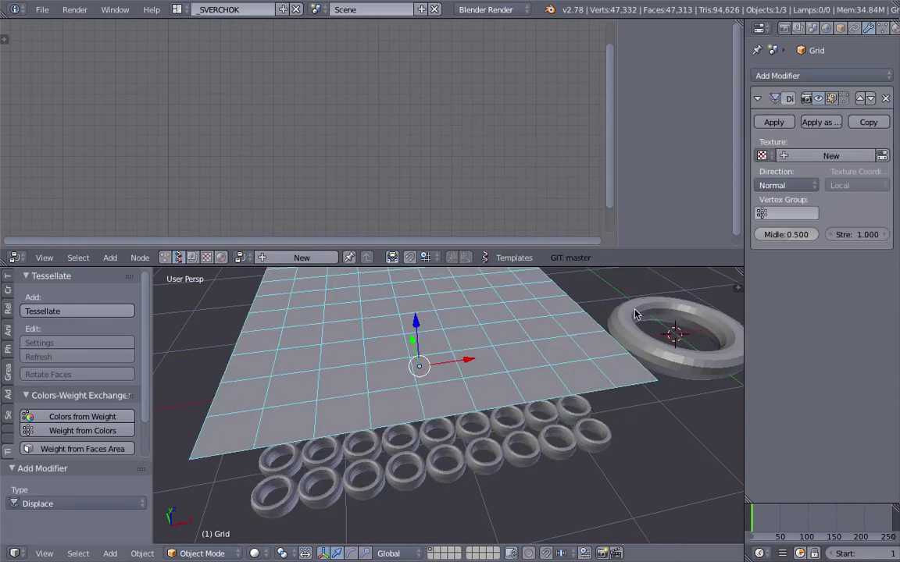
Create a new texture for the grid's Displace modifier and set its type to Clouds.
left_click(849, 155)
left_click(880, 157)
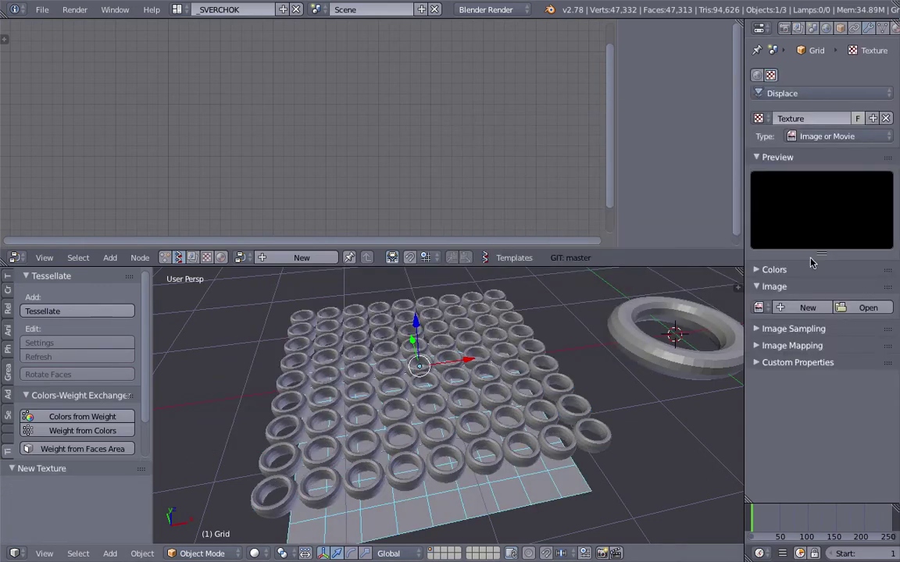
left_click(828, 136)
left_click(804, 185)
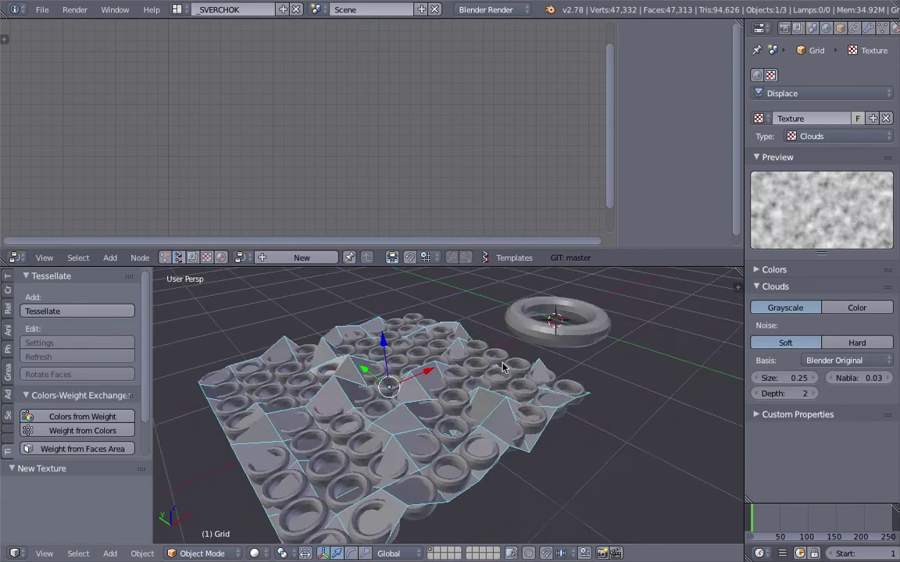
middle_click_drag(502, 368, 509, 379)
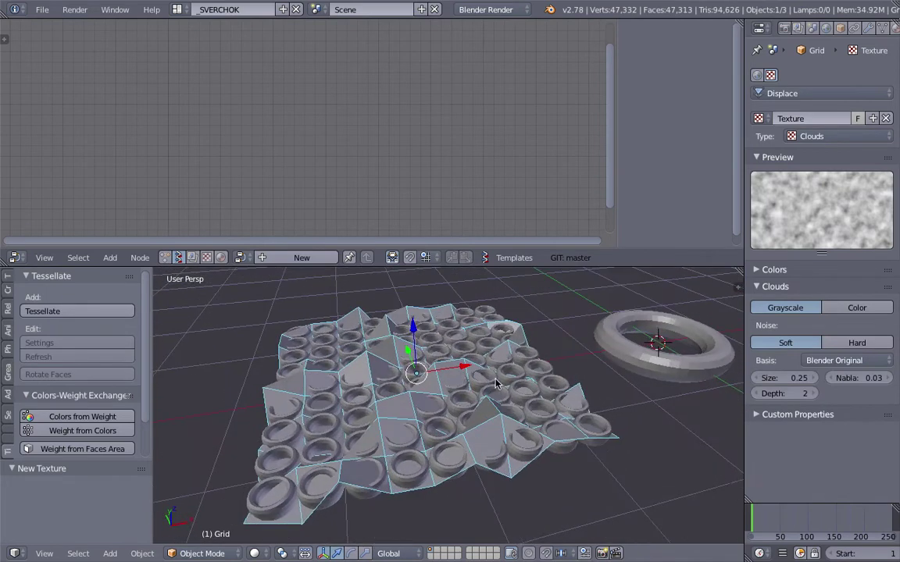
Enable Use Modifiers for the base grid in the tessellation object's settings.
right_click(522, 377)
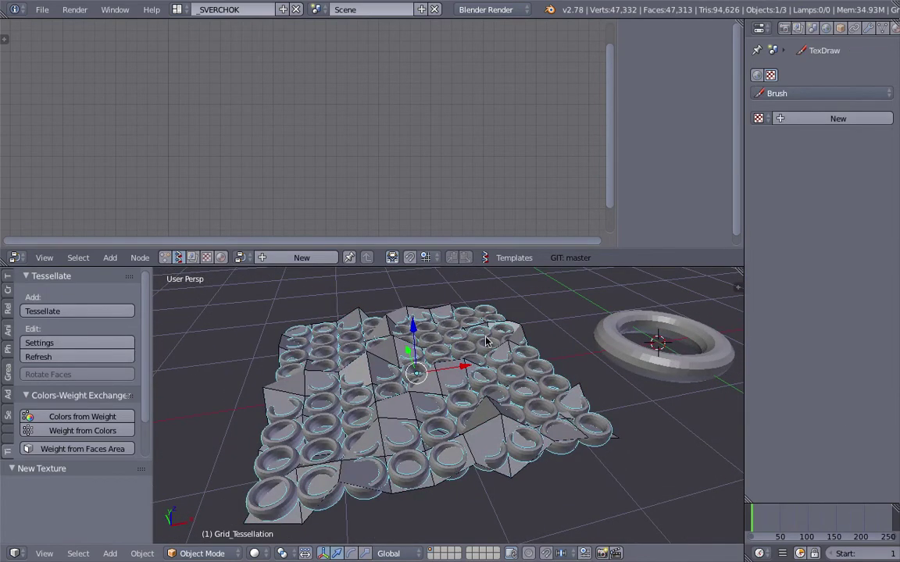
middle_click_drag(436, 385, 394, 389)
middle_click_drag(450, 386, 482, 390)
left_click(104, 345)
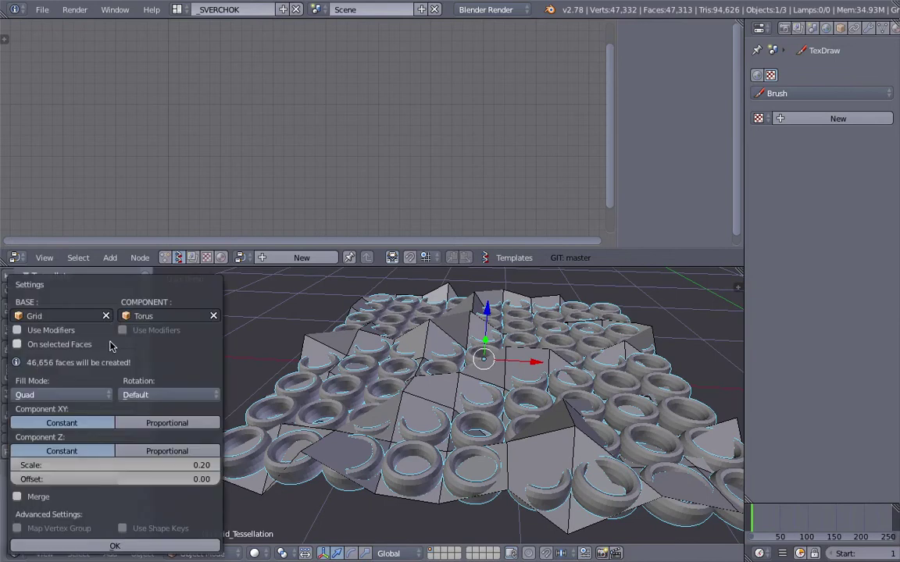
left_click(18, 330)
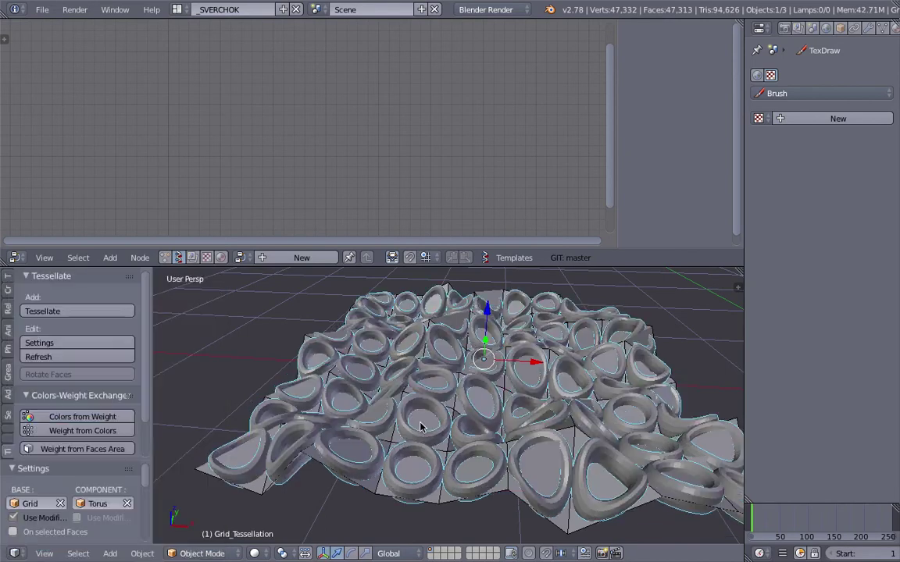
Add a second torus mesh at the 3D cursor, around the existing small torus.
middle_click_drag(476, 414, 381, 408)
scroll(453, 394, "down", 3)
scroll(636, 430, "down", 3)
middle_click_drag(637, 434, 610, 432)
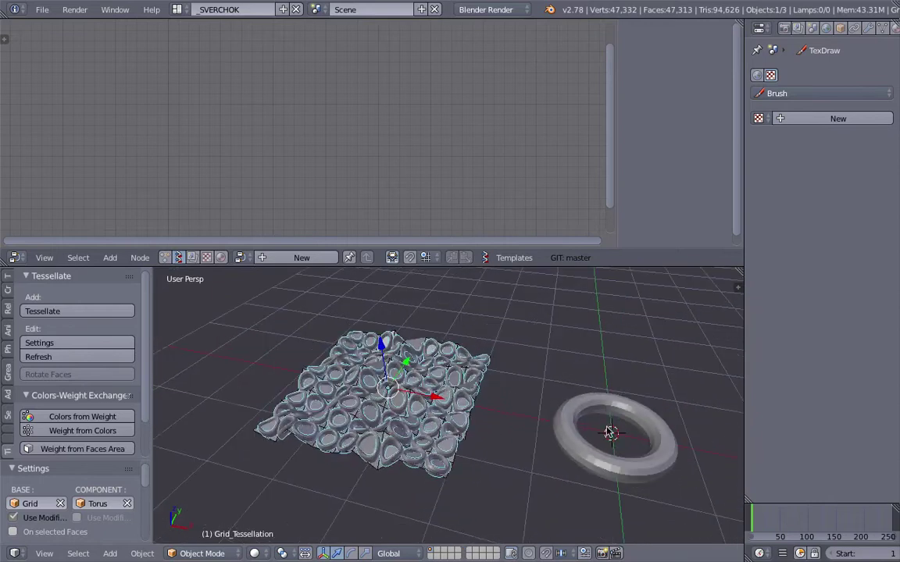
right_click(572, 406)
middle_click_drag(572, 399, 567, 412)
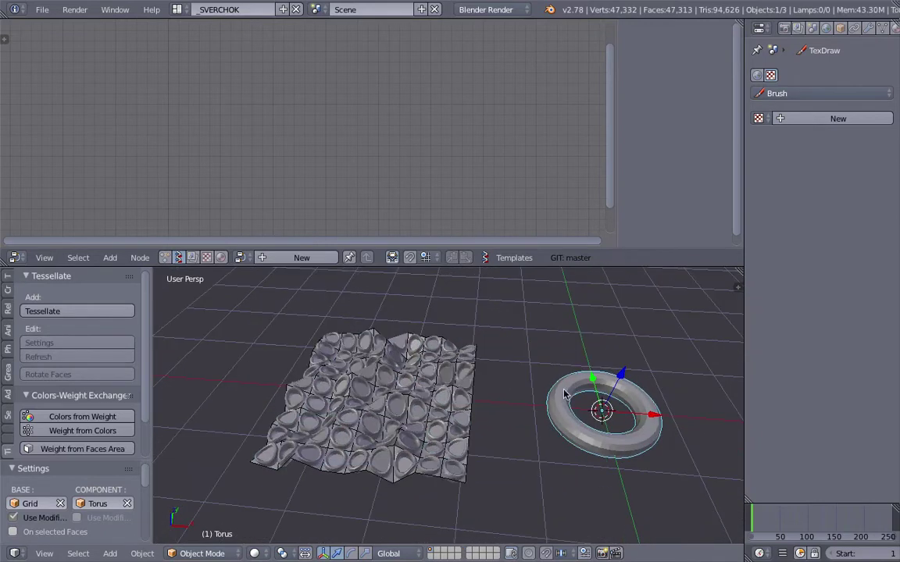
middle_click_drag(583, 379, 542, 327)
key("shift+a")
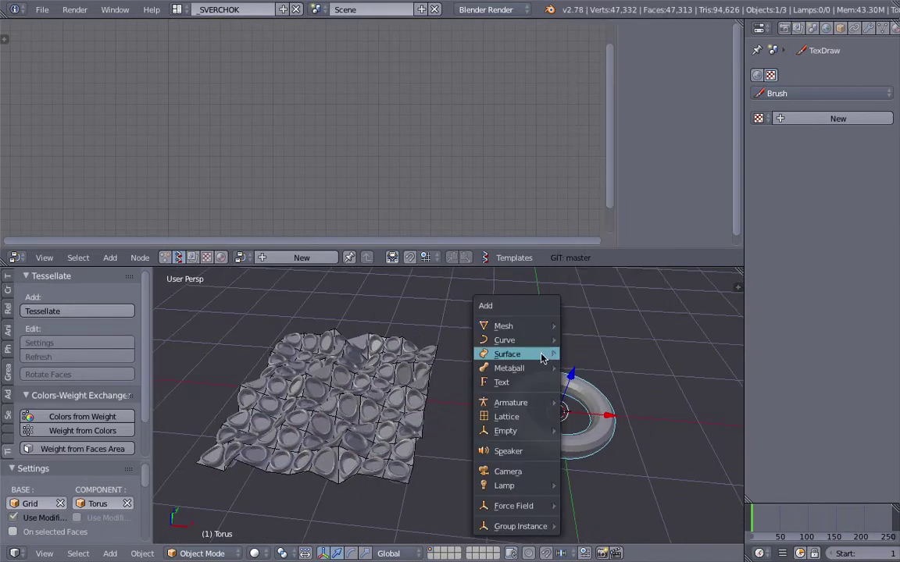
mouse_move(543, 328)
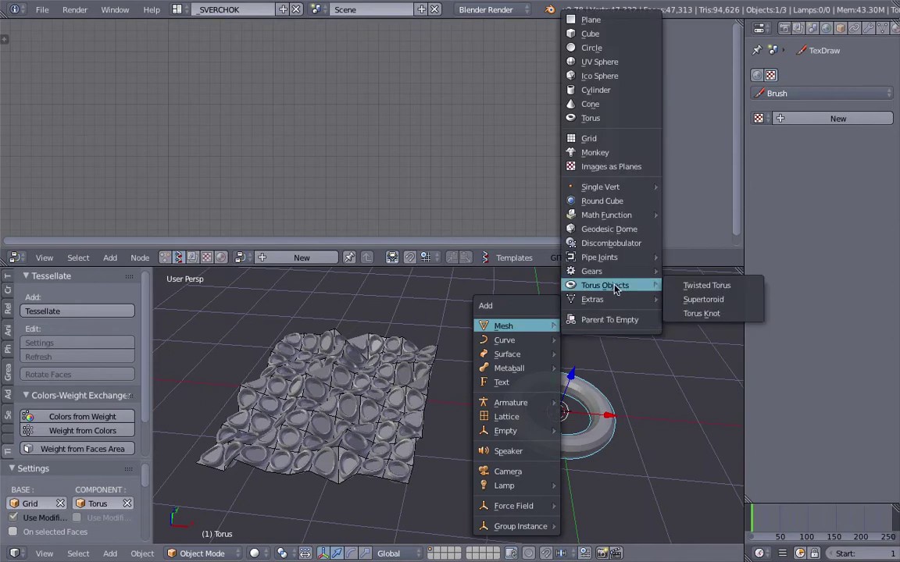
left_click(617, 118)
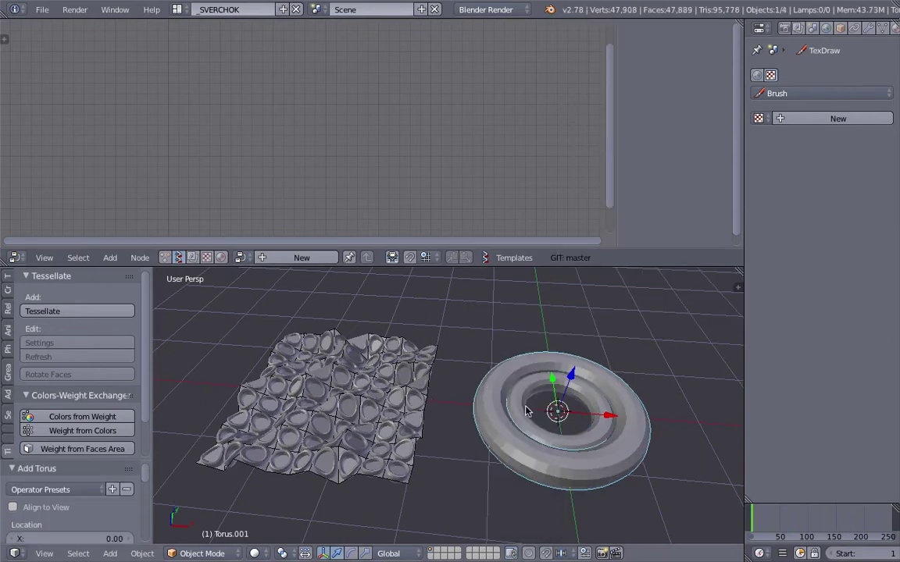
Reduce the major and minor segment counts of the new torus to make it low-poly.
scroll(65, 515, "down", 2)
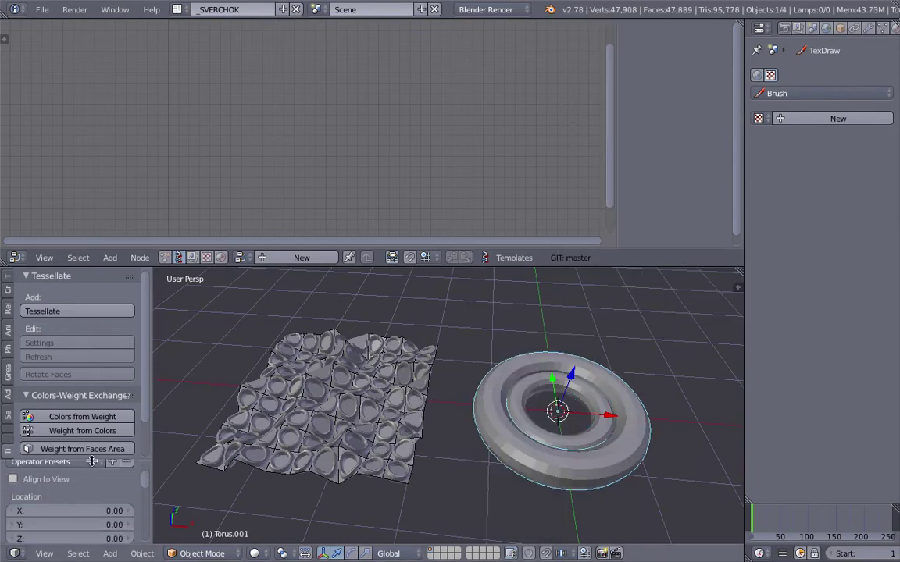
left_click_drag(92, 461, 98, 362)
scroll(105, 480, "down", 2)
left_click_drag(103, 478, 39, 478)
left_click_drag(120, 506, 108, 506)
Move the low-poly torus upward, clear of the small torus.
middle_click_drag(493, 428, 547, 430)
key("g")
left_click(565, 354)
middle_click_drag(523, 368, 530, 386, "shift")
scroll(507, 385, "up", 2)
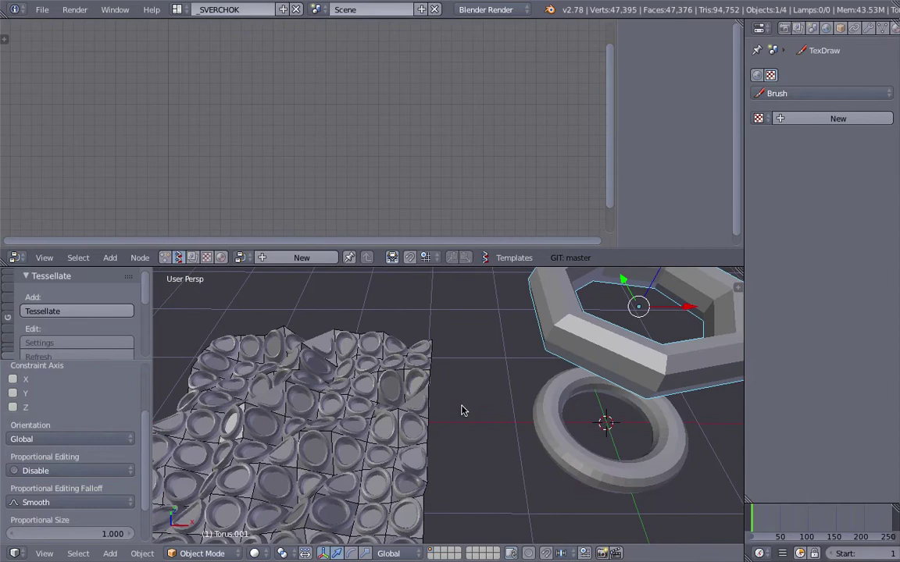
Tessellate the low-poly torus over the displaced grid with Use Modifiers enabled for the base.
right_click(414, 439, "shift")
middle_click_drag(416, 439, 469, 421, "shift")
scroll(471, 422, "down", 1)
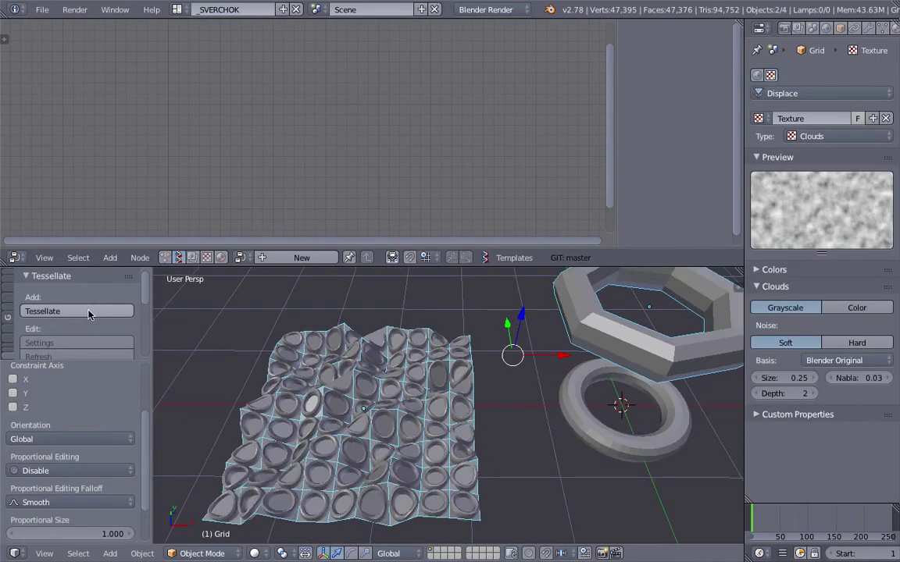
left_click(89, 313)
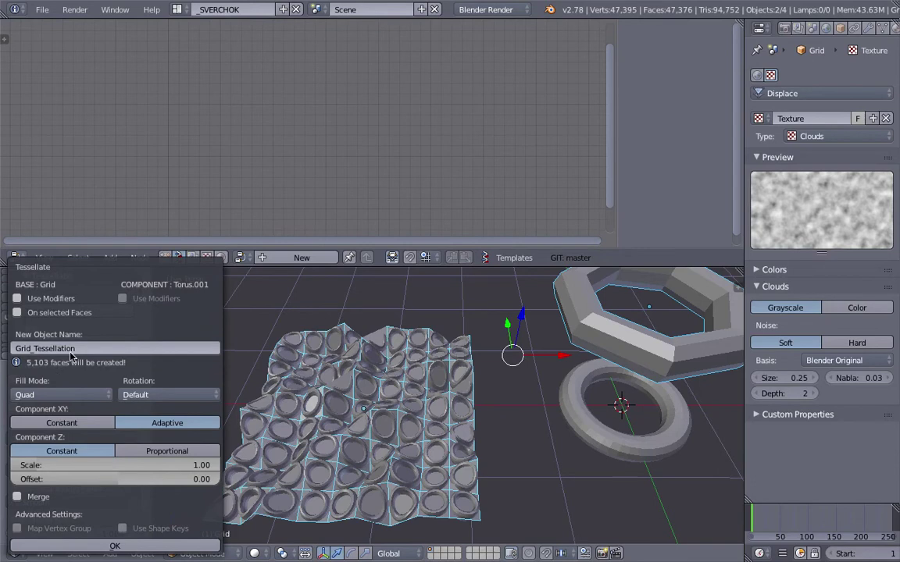
left_click(64, 303)
left_click(115, 546)
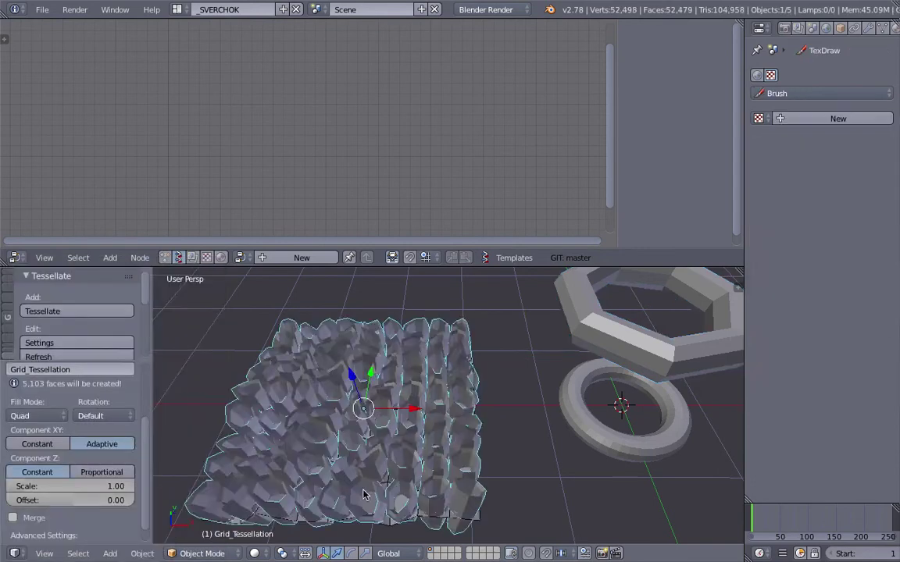
Move the tessellated mesh made from the smooth torus off the base grid, to its negative X side.
middle_click_drag(427, 479, 433, 478)
right_click(468, 442)
key("g")
left_click(307, 435)
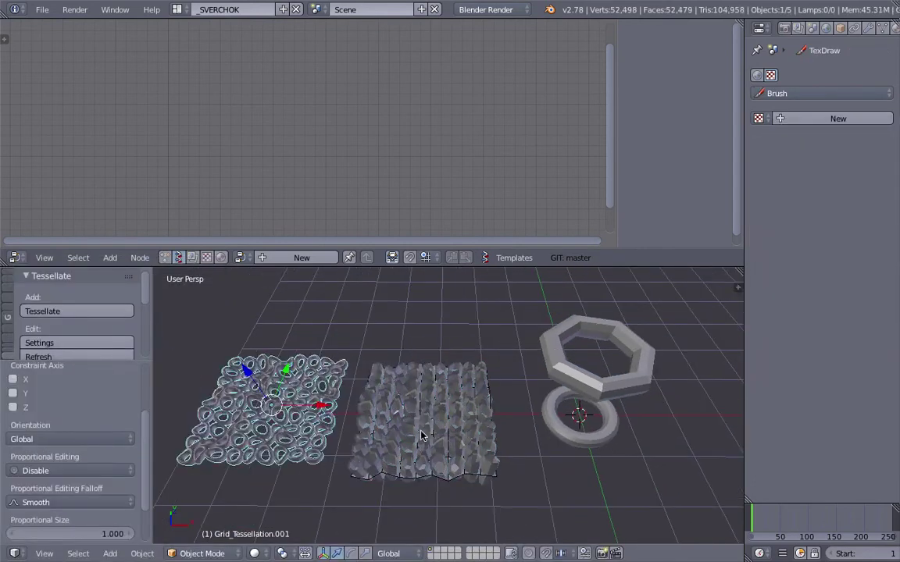
Move the low-poly torus tessellation off the base grid, to its positive X side beside the torus components.
right_click(464, 434)
key("g")
left_click(577, 418)
key("g")
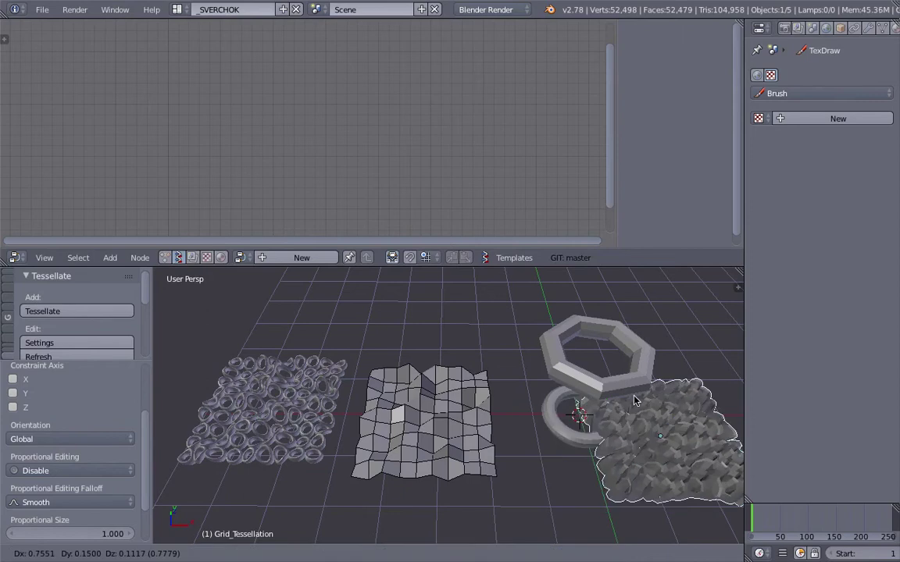
left_click(566, 364)
right_click(566, 364)
key("r")
key("r")
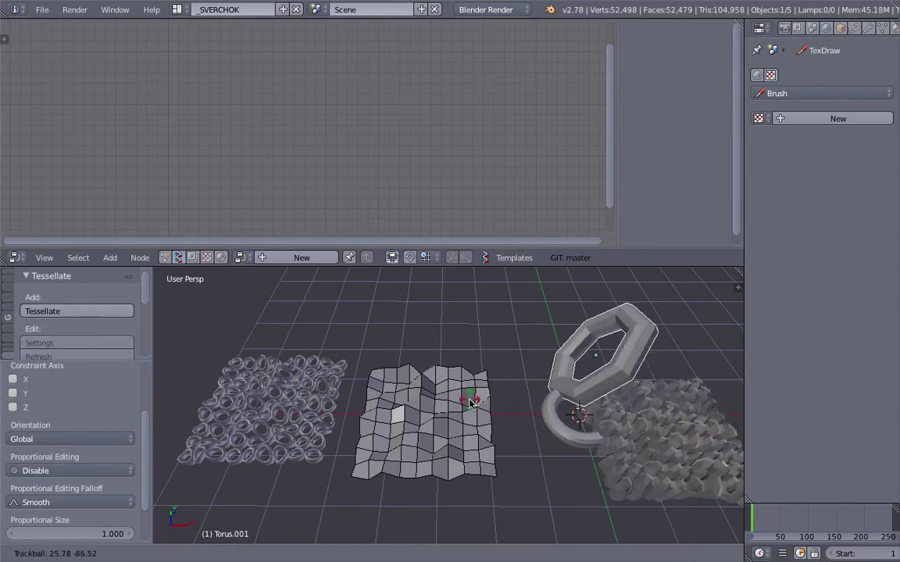
right_click(590, 385)
Examine the displaced base grid and the low-poly torus tessellation up close and from a low side angle.
right_click(438, 402)
scroll(537, 418, "up", 3)
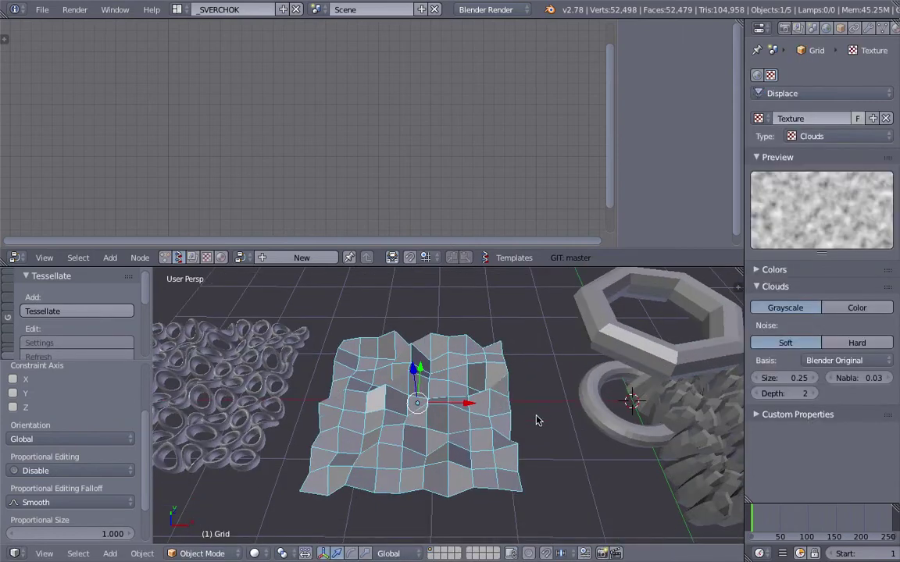
scroll(546, 390, "down", 3)
scroll(555, 446, "up", 4)
mouse_move(555, 446)
middle_mouse_down("shift")
mouse_move(437, 446)
mouse_move(429, 395)
middle_mouse_up("shift")
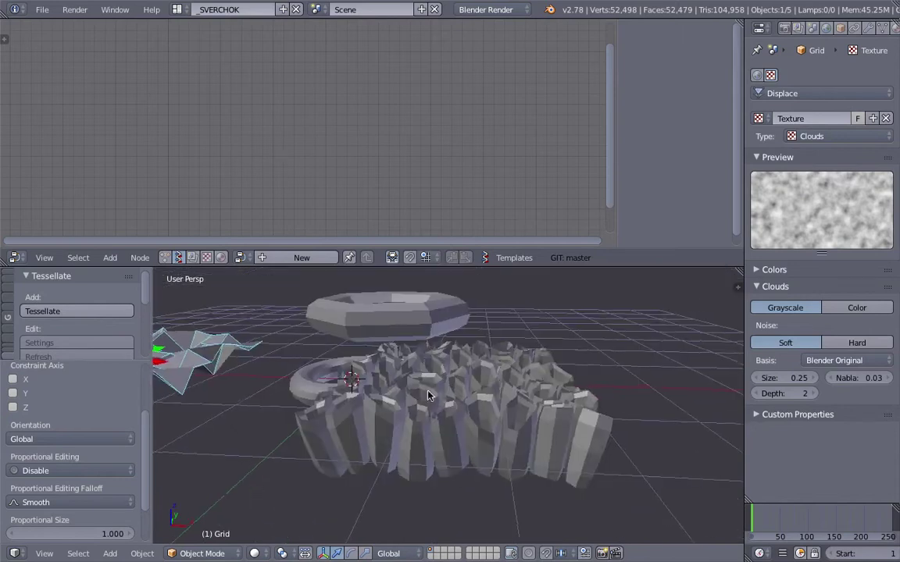
right_click(428, 396)
scroll(424, 400, "down", 4)
middle_click_drag(389, 449, 556, 422, "shift")
middle_click_drag(556, 422, 522, 426)
Delete all objects in the scene.
key("a")
key("a")
key("x")
left_click(507, 423)
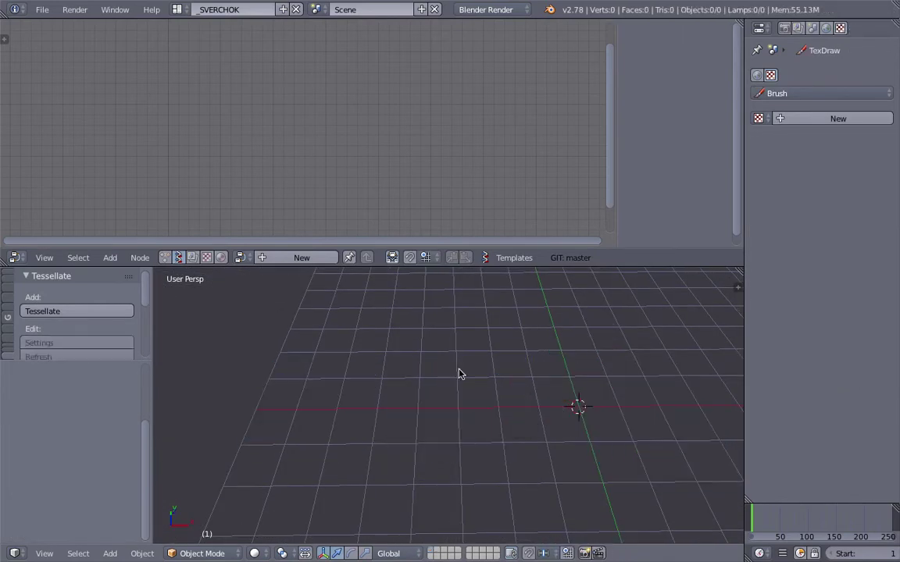
Create a new Sverchok node tree and add a Plane MK2 node to it.
left_click(301, 260)
left_click_drag(335, 267, 334, 283)
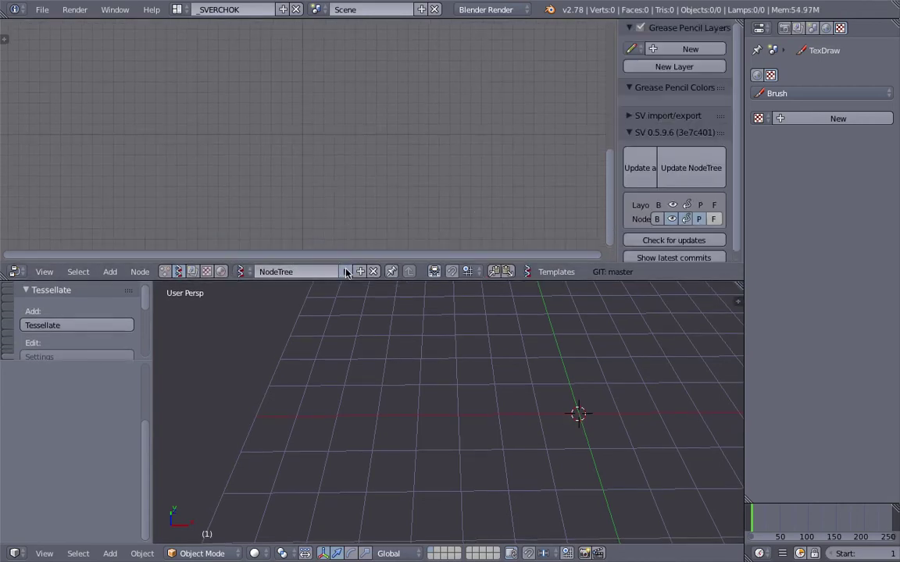
key("shift+a")
left_click(303, 139)
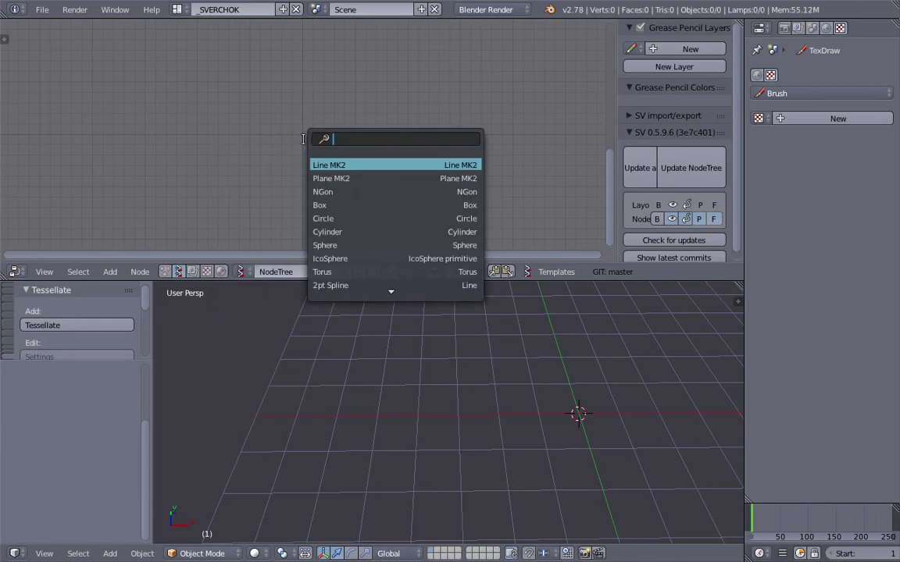
type("plane")
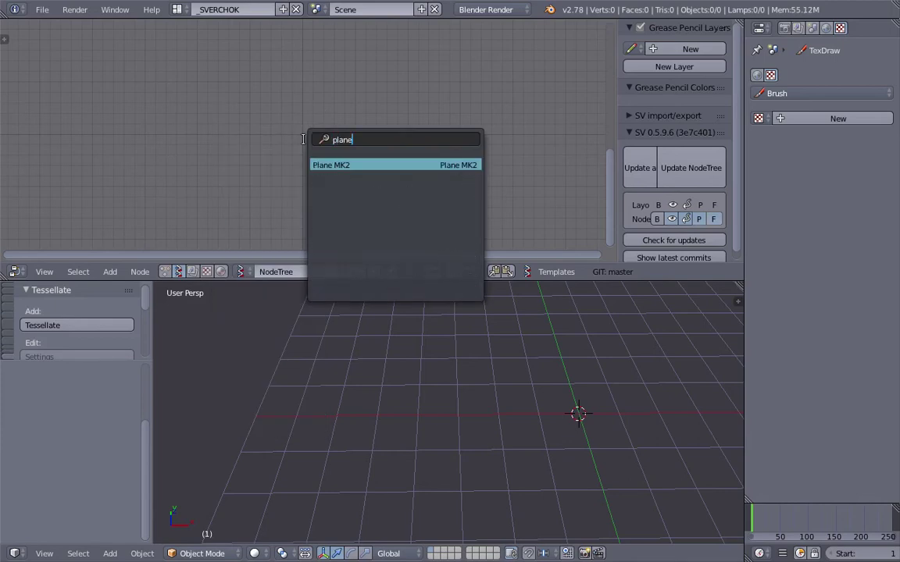
key("Return")
left_click(168, 71)
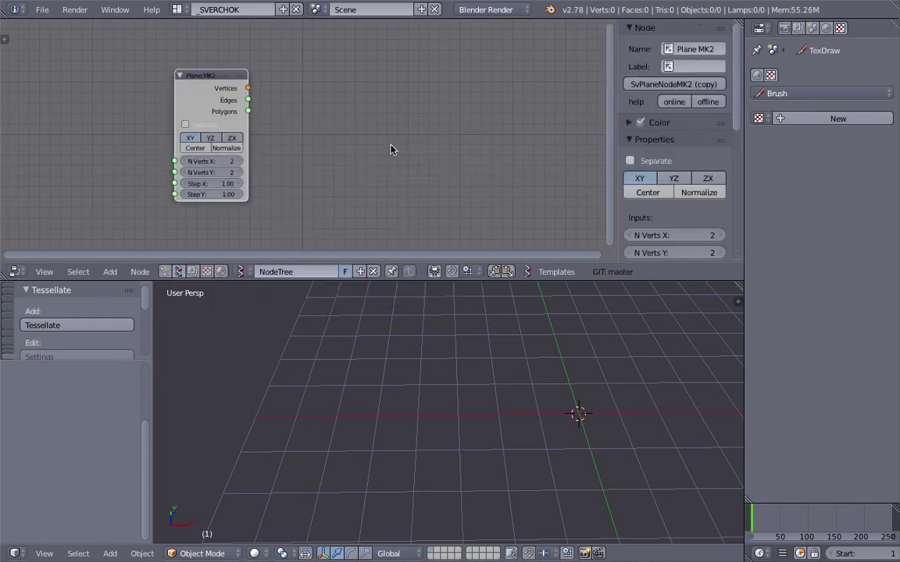
Save the file on the Desktop as sv_tissue_basic_001.blend.
key("ctrl+s")
left_click(358, 63)
type("sv_tissue_bas")
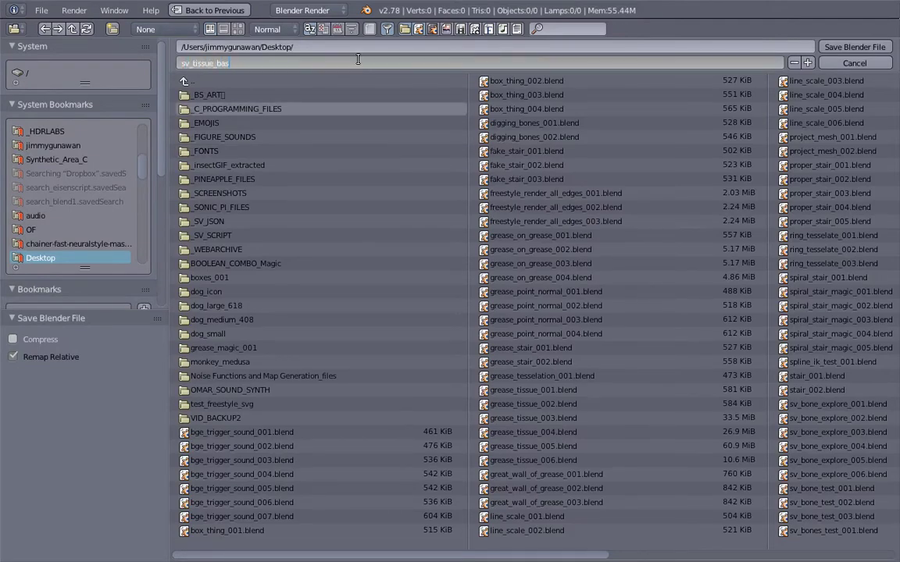
type("ic_001")
key("Return")
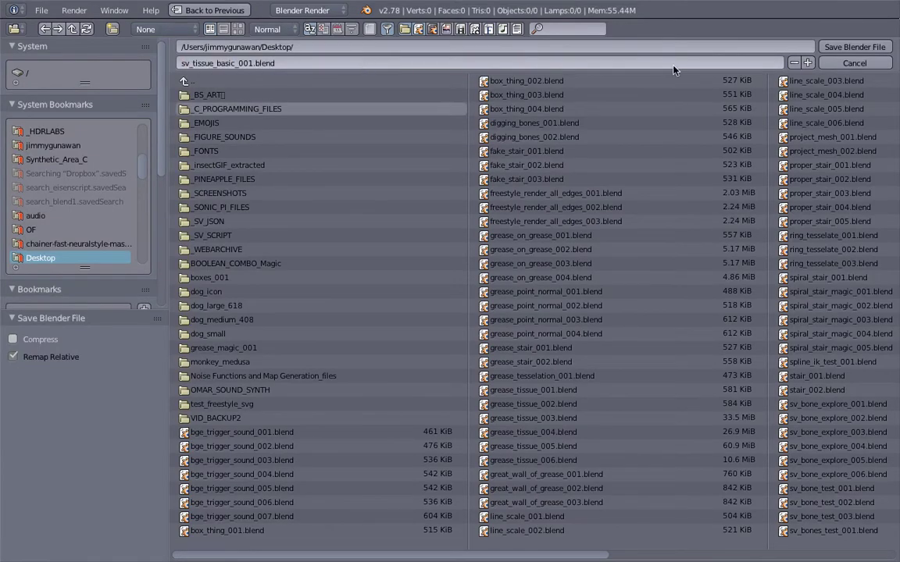
left_click(836, 47)
Hide the node properties sidebar and enlarge the node editor area.
middle_click_drag(505, 142, 632, 121)
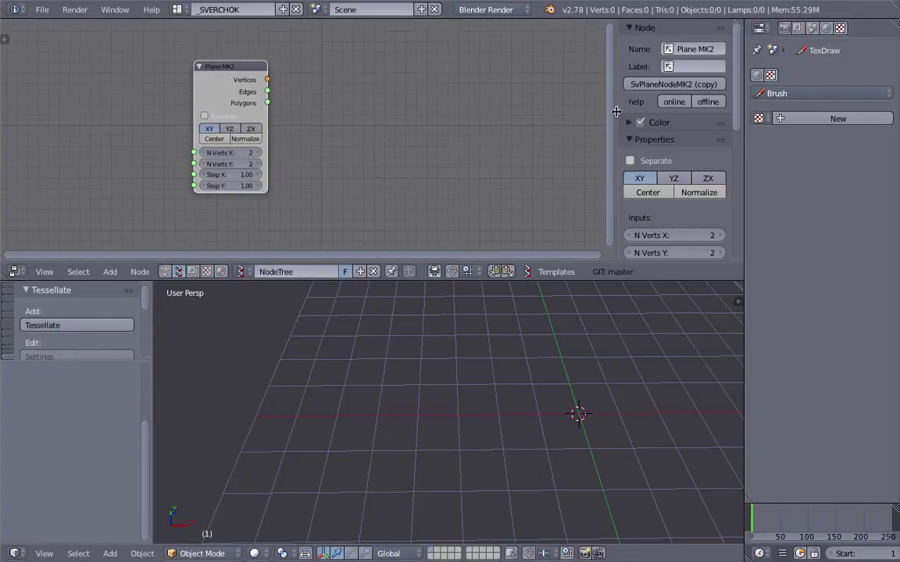
left_click_drag(617, 111, 780, 115)
left_click_drag(631, 280, 631, 312)
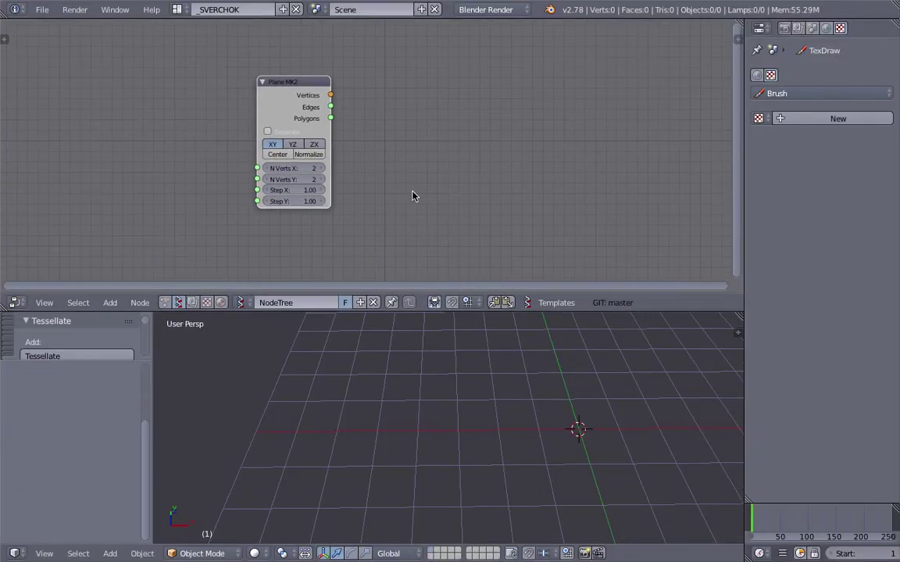
Add a Viewer BMesh node beside the Plane MK2 node.
key("shift+a")
left_click(442, 138)
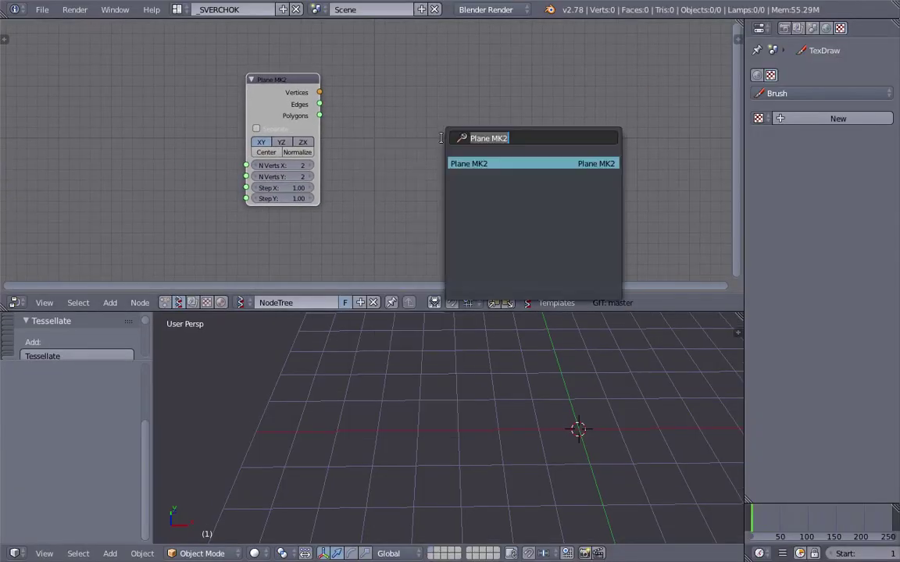
type("bmes")
key("Return")
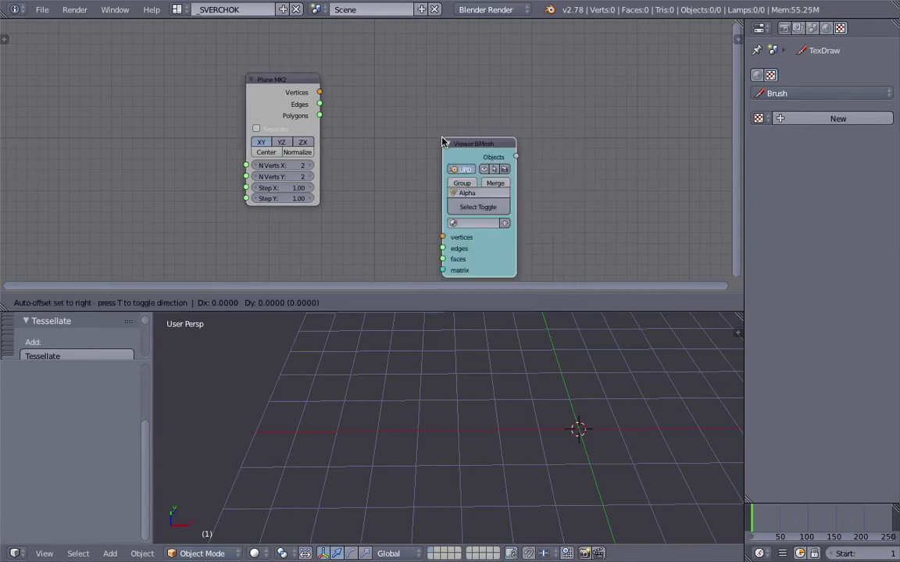
left_click(445, 113)
Link the plane node's Vertices and Polygons outputs to the Viewer BMesh vertices and faces inputs.
left_click_drag(320, 92, 443, 207)
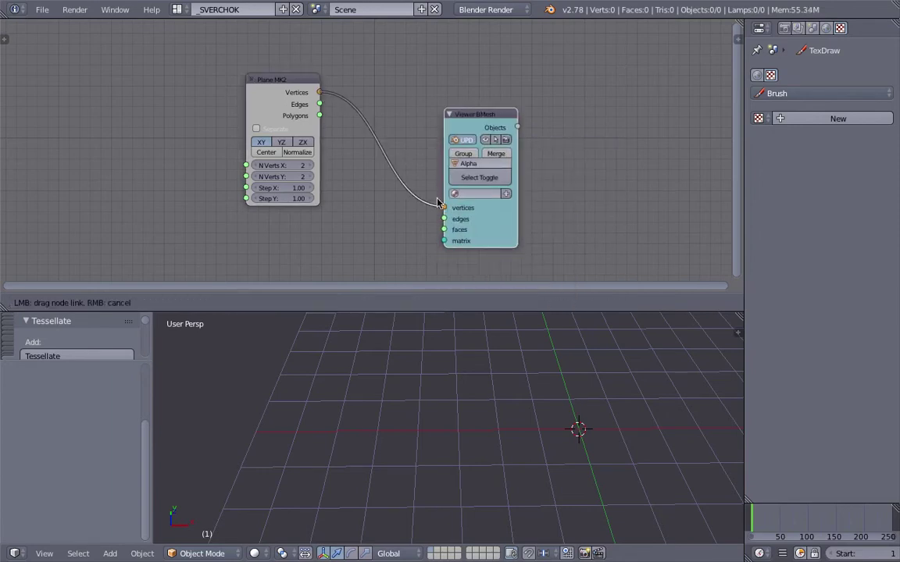
left_click_drag(319, 116, 444, 230)
middle_click_drag(500, 337, 439, 370, "shift")
scroll(439, 369, "up", 1)
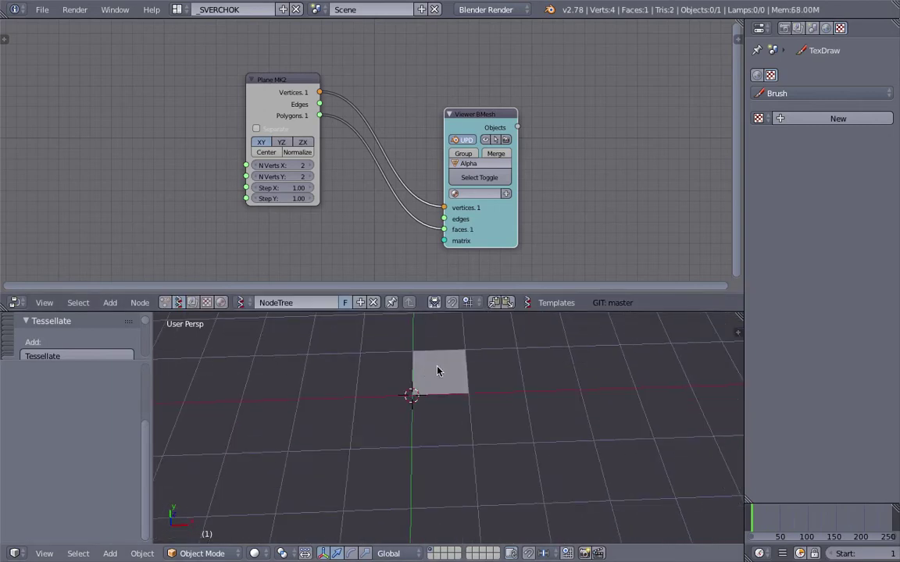
Set N Verts X and N Verts Y of the plane node to 6 and turn on Center.
scroll(438, 372, "down", 3)
left_click(294, 165)
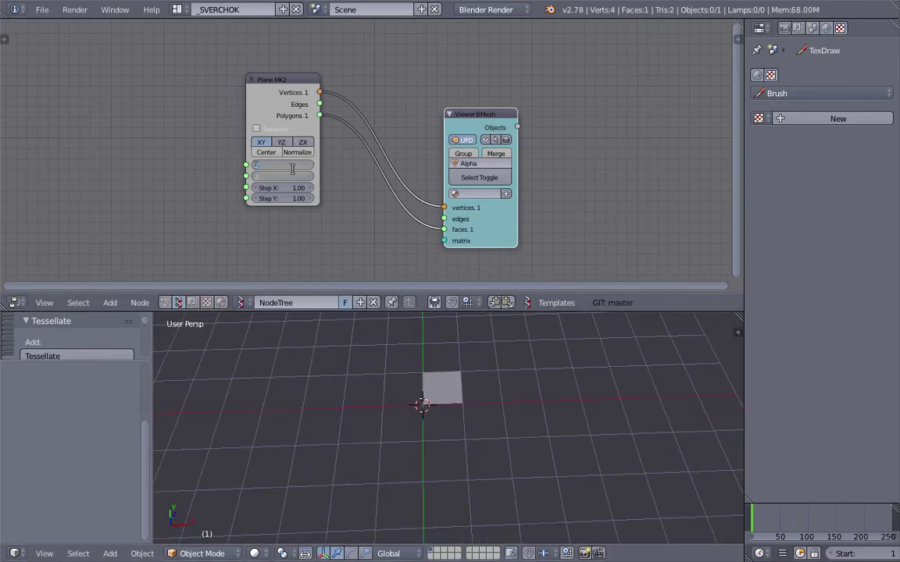
type("6")
key("Tab")
type("6")
key("Return")
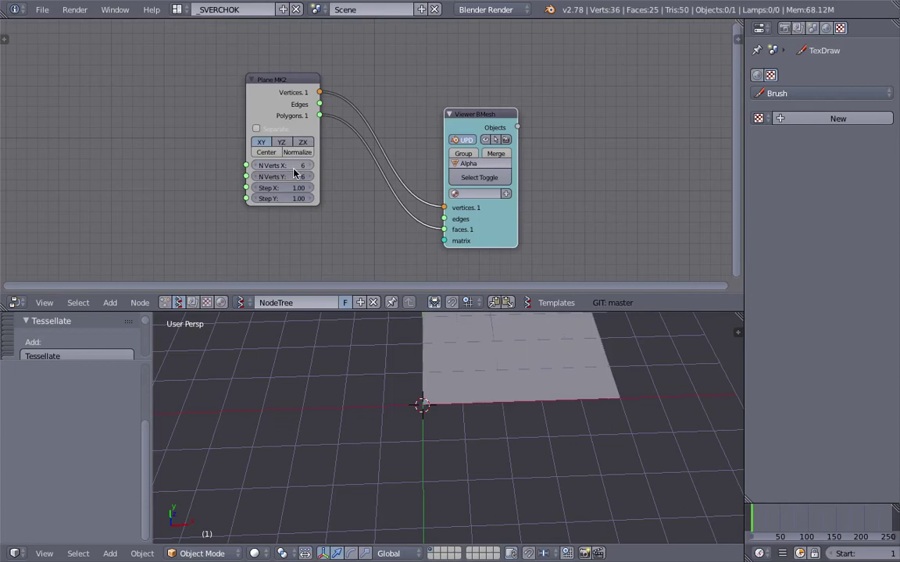
left_click(263, 152)
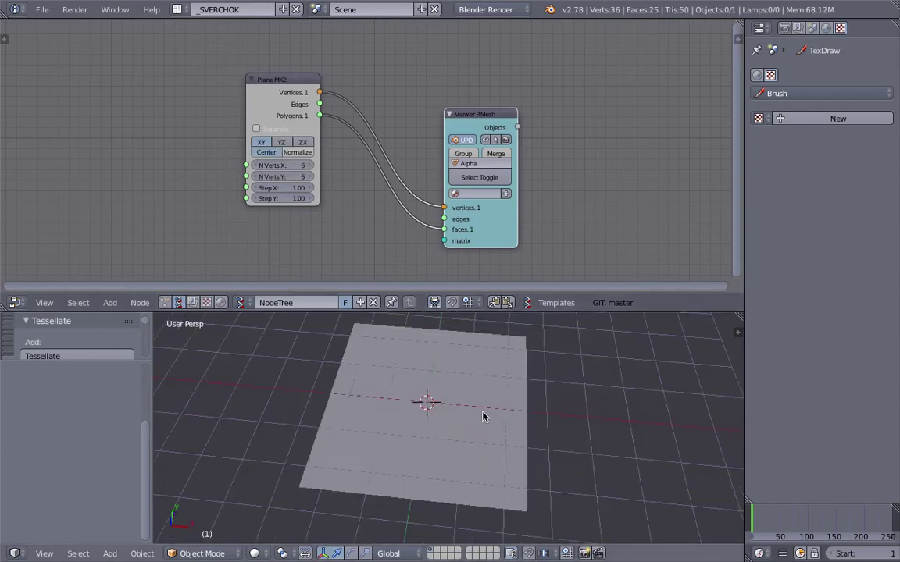
Set the generated plane object's maximum draw type to Wire.
middle_click_drag(484, 415, 493, 409)
right_click(493, 409)
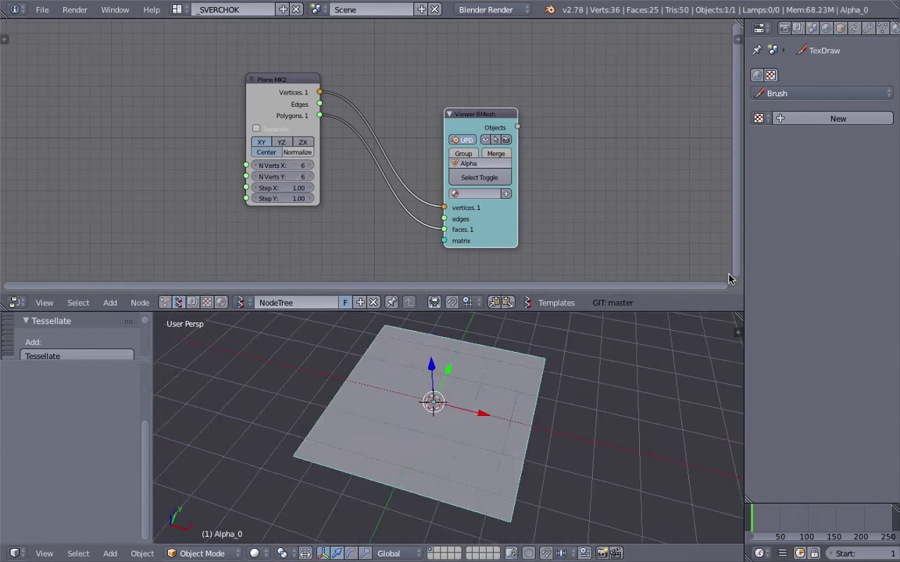
left_click(840, 29)
scroll(805, 428, "down", 5)
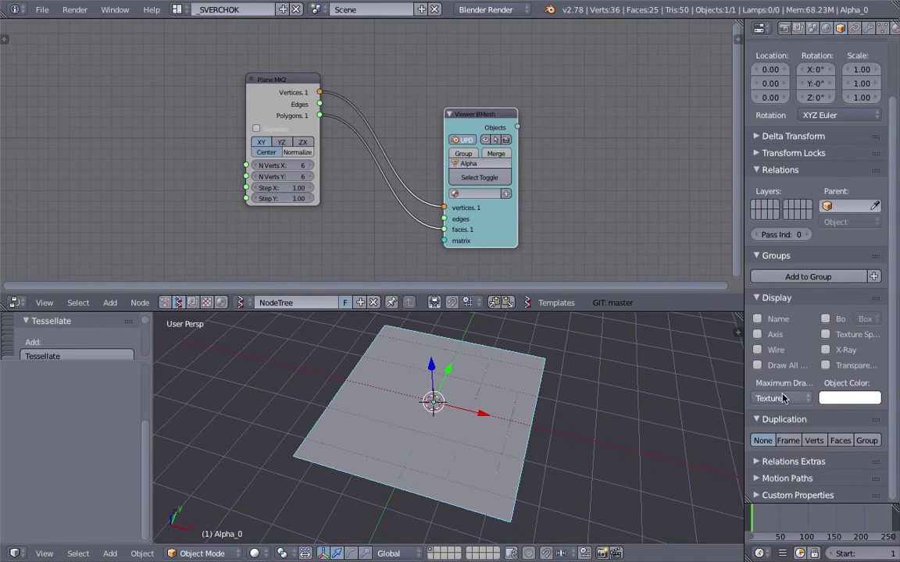
left_click(784, 399)
left_click(764, 367)
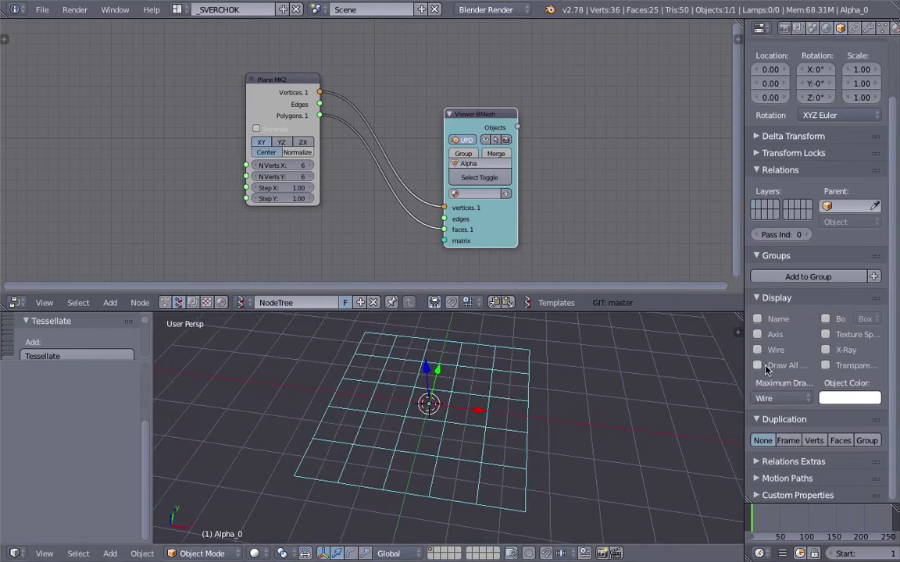
Save the file with the wireframe plane, overwriting the existing version.
middle_click_drag(356, 416, 415, 408)
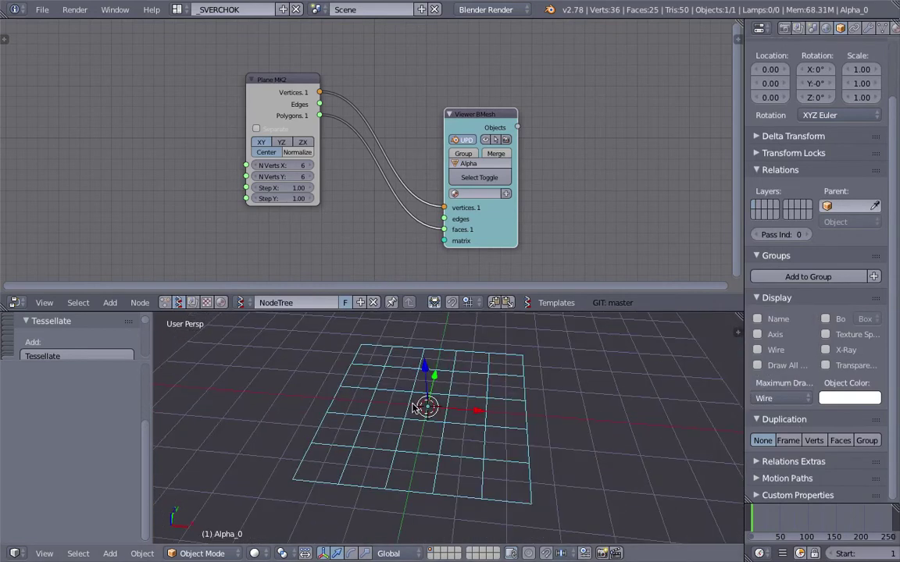
middle_click_drag(504, 415, 478, 418)
key("ctrl+s")
left_click(526, 405)
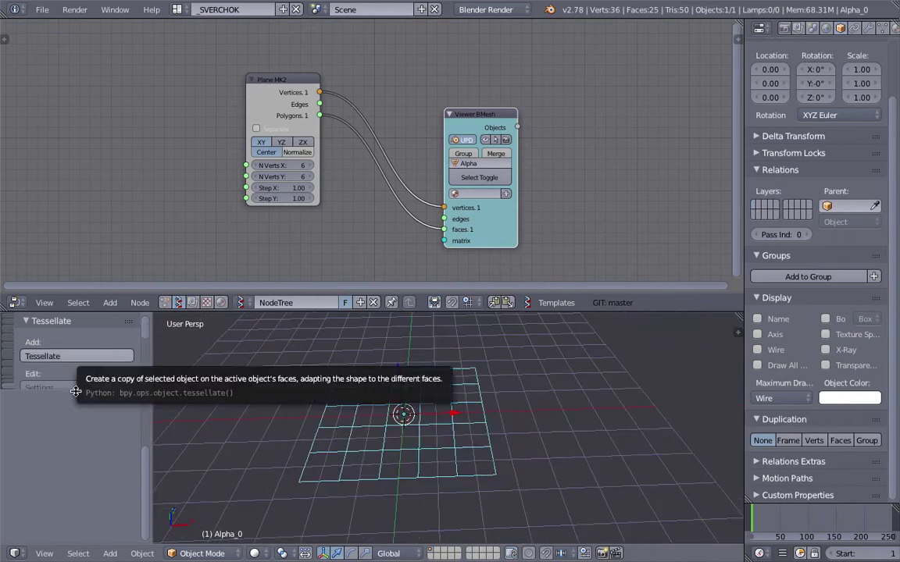
left_click_drag(197, 311, 213, 257)
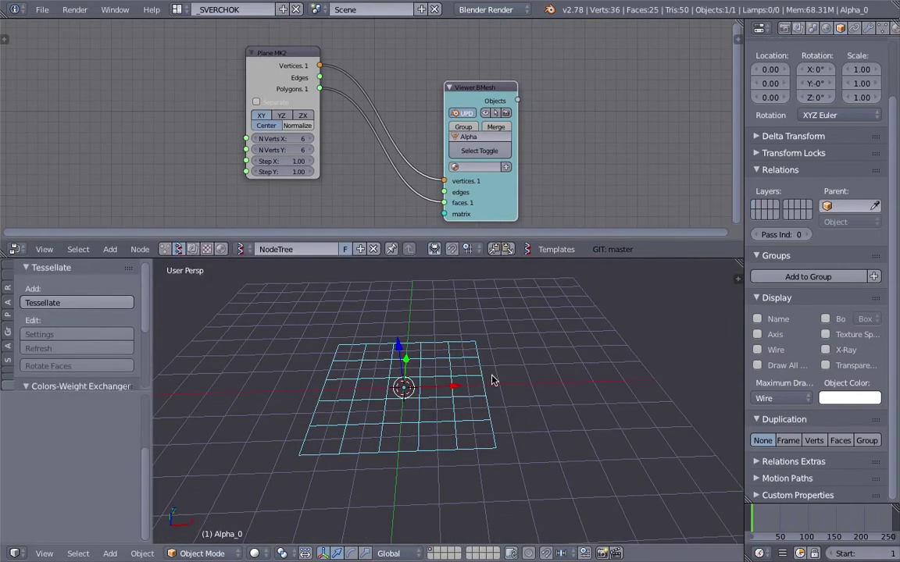
key("shift+a")
mouse_move(551, 344)
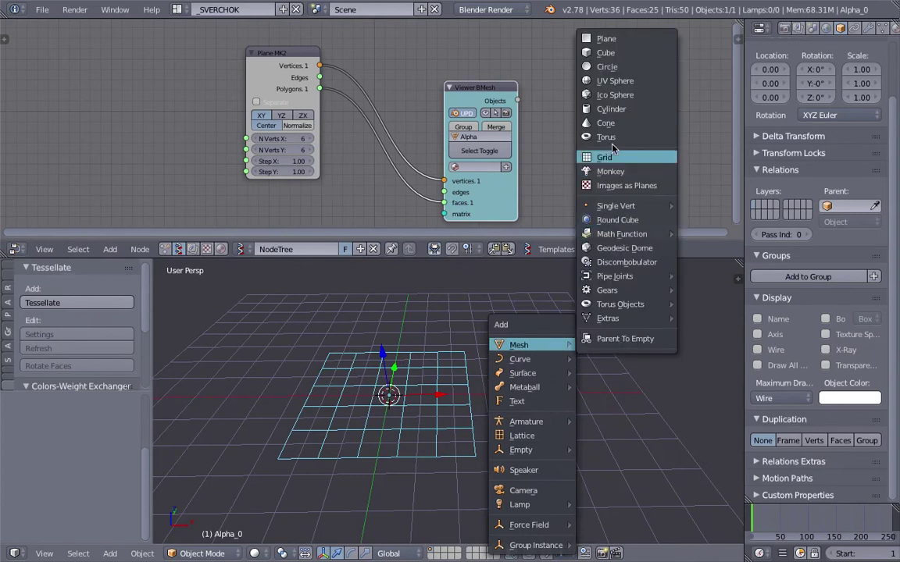
Move the Viewer BMesh and Plane MK2 nodes upward in the node tree and save the file again.
left_click_drag(476, 89, 505, 41)
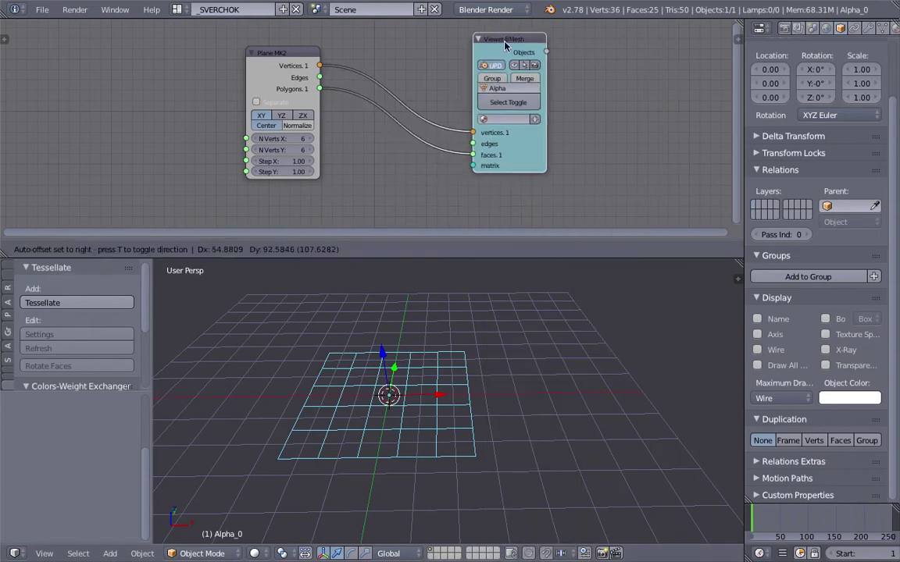
left_click_drag(281, 57, 306, 34)
key("ctrl+s")
left_click(313, 38)
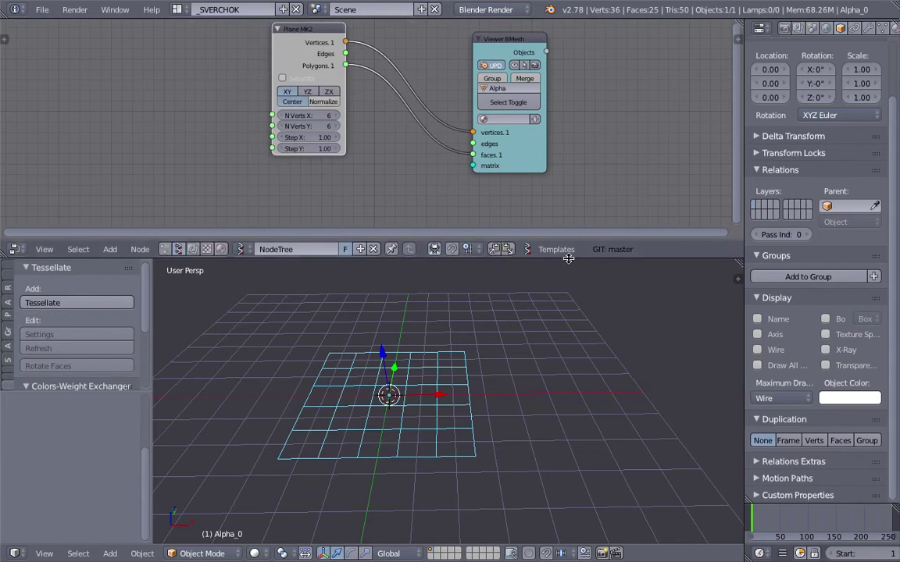
Enlarge the node editor area and add a Torus node below the Plane MK2 node.
left_click_drag(569, 261, 569, 327)
middle_click_drag(281, 242, 283, 209)
key("shift+a")
left_click(282, 209)
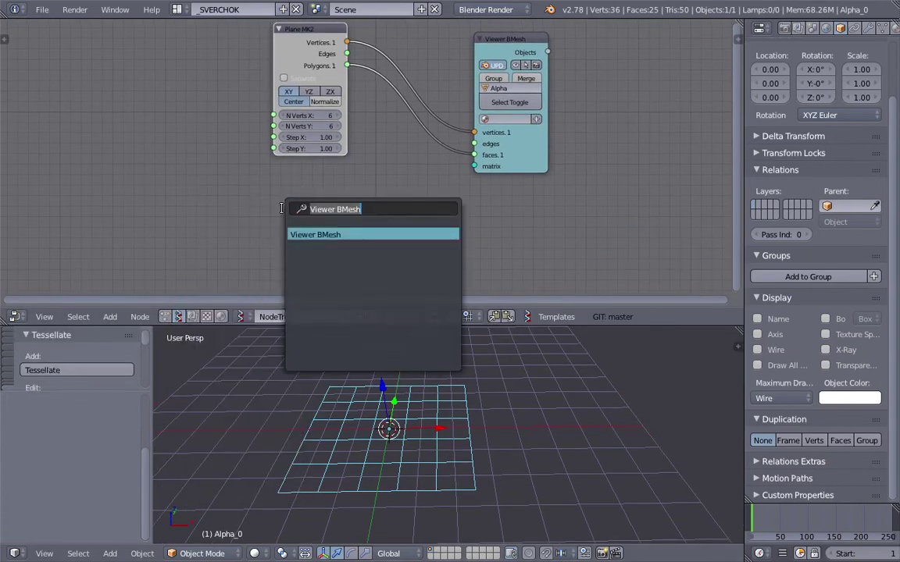
type("torus")
key("Return")
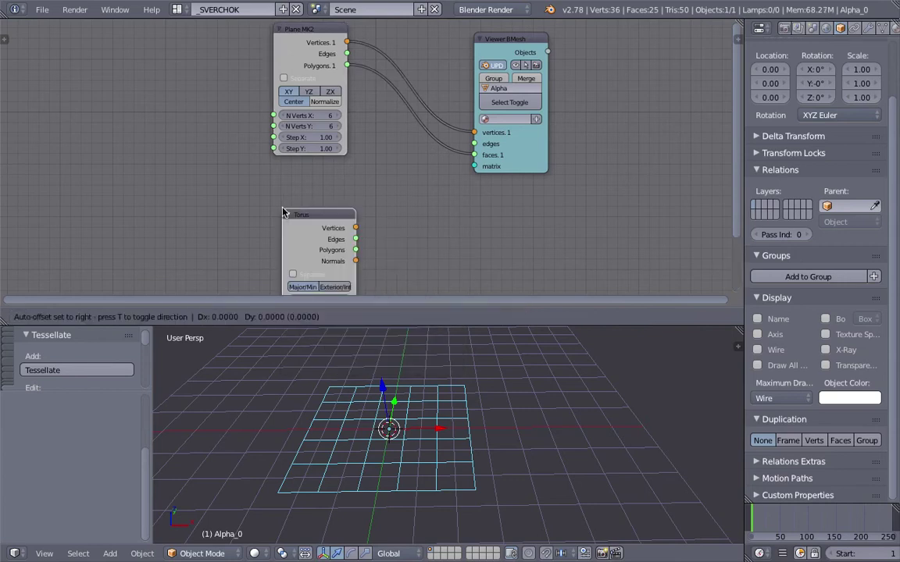
left_click(282, 209)
Add a second Viewer BMesh node beside the Torus node.
middle_click_drag(477, 232, 445, 195)
key("ctrl+f")
type("view")
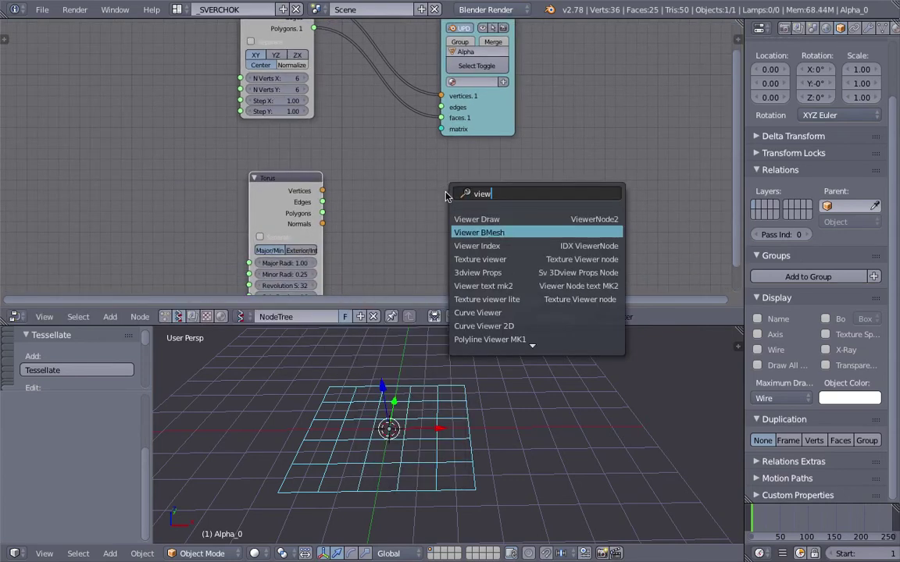
key("Return")
left_click(416, 174)
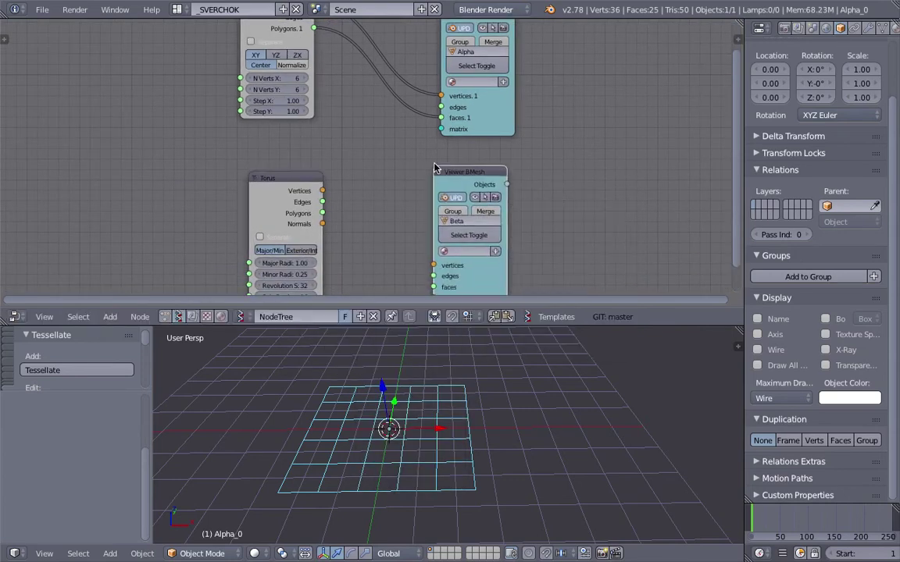
middle_click_drag(380, 138, 358, 81)
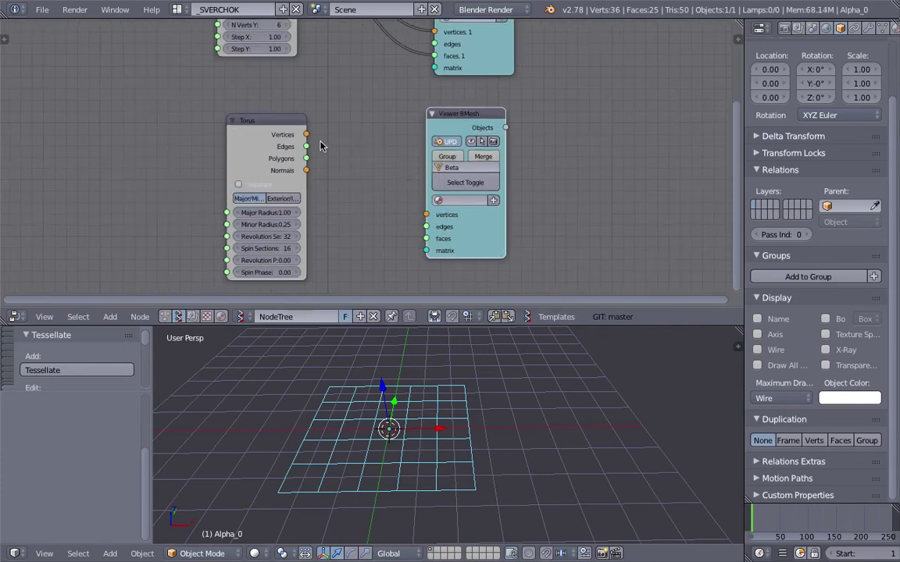
Connect the Torus node's vertices and polygons outputs to the second Viewer BMesh node's vertices and faces inputs.
left_click_drag(306, 134, 425, 215)
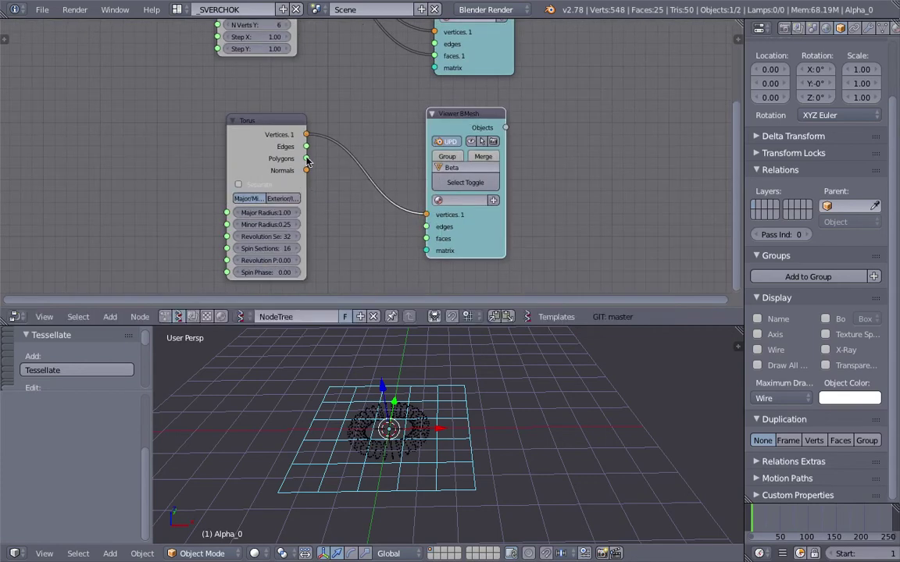
left_click_drag(306, 158, 426, 238)
mouse_move(442, 452)
middle_mouse_down("shift")
mouse_move(476, 458)
mouse_move(445, 458)
middle_mouse_up("shift")
scroll(297, 240, "up", 2)
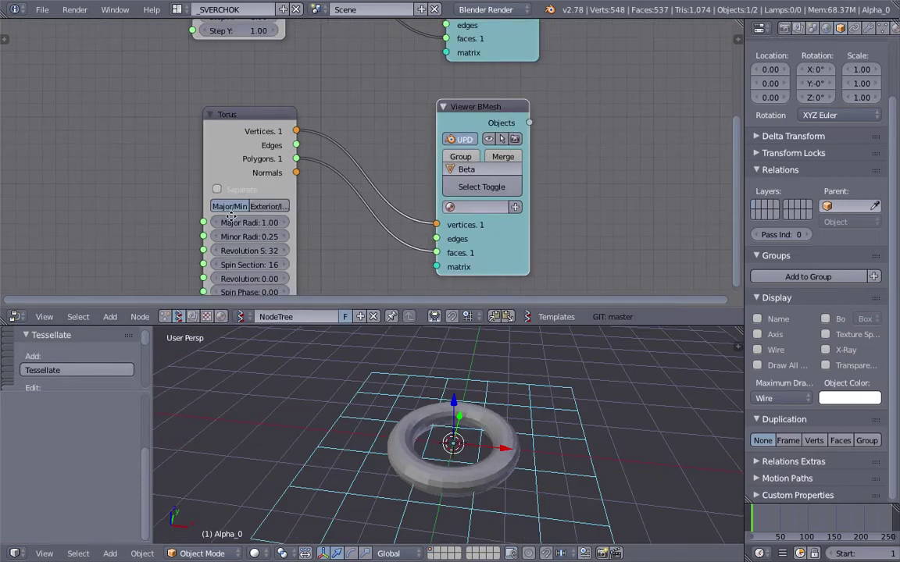
Set the Torus node's revolution sections to 3 to make the torus triangular.
middle_click_drag(227, 210, 256, 157)
left_click_drag(279, 197, 234, 197)
middle_click_drag(477, 419, 490, 472)
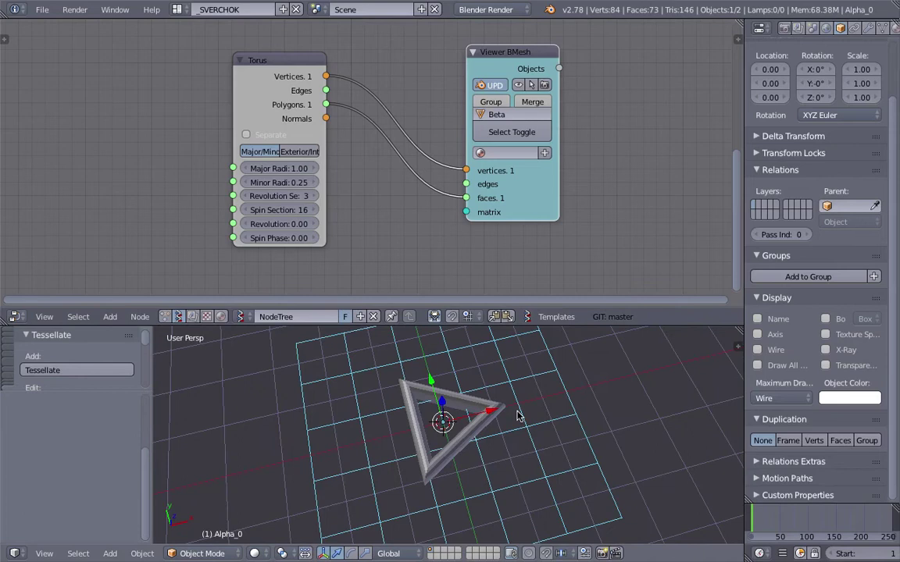
middle_click_drag(518, 417, 481, 442)
Tessellate the base plane Alpha_0 with the torus component Beta_0, keeping Quad fill mode and Default rotation.
right_click(482, 441)
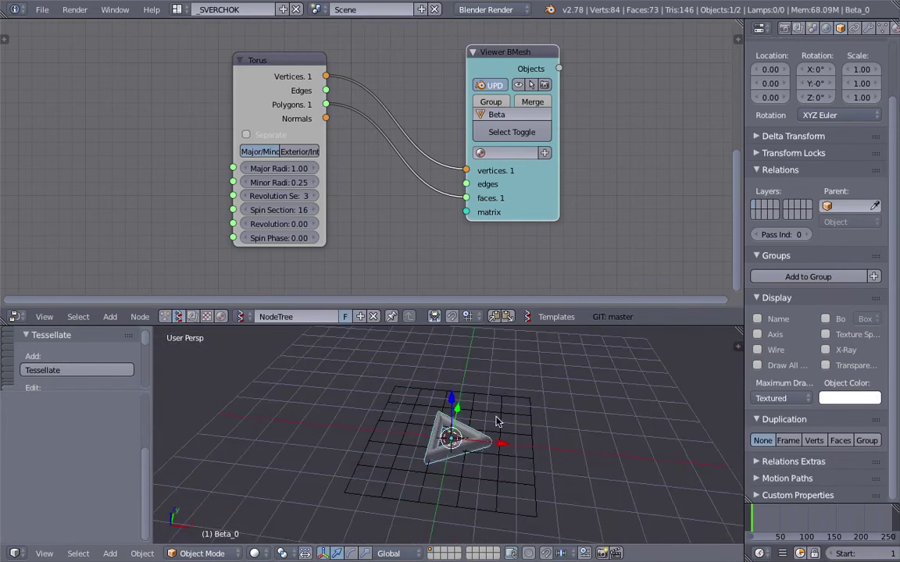
right_click(500, 416, "shift")
middle_click_drag(500, 417, 479, 469)
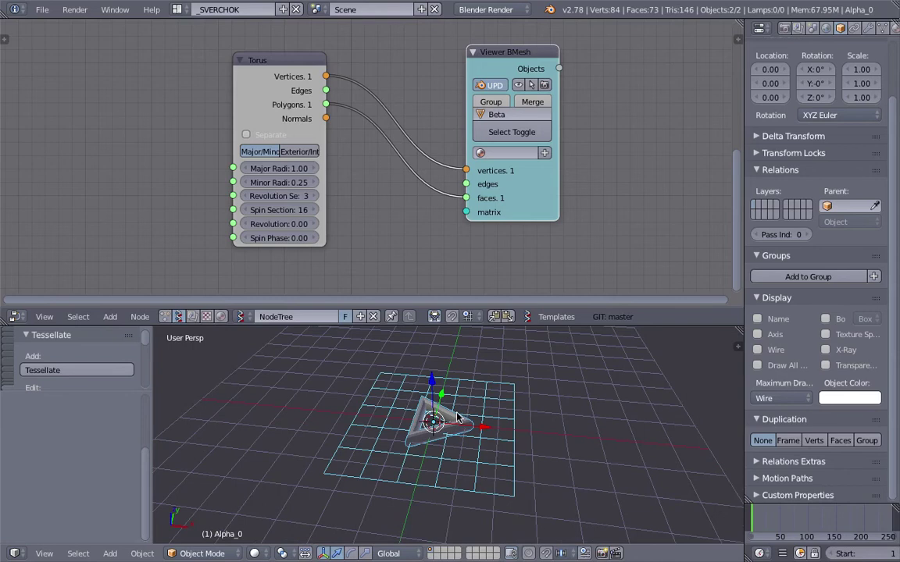
left_click(110, 370)
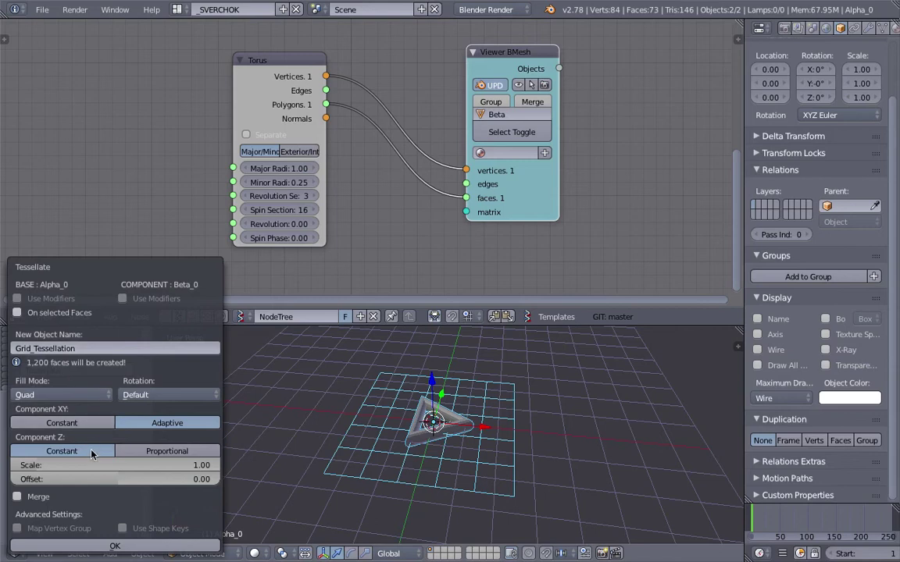
left_click(115, 547)
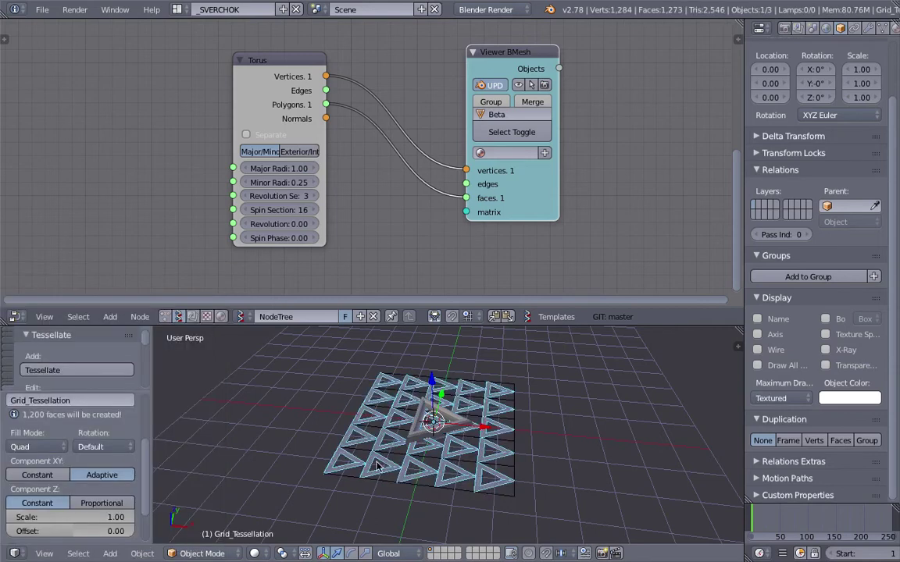
Move the tessellated grid away from the base plane to about X 4.47, Y -1.65, Z 1.17.
middle_click_drag(377, 466, 451, 466)
key("g")
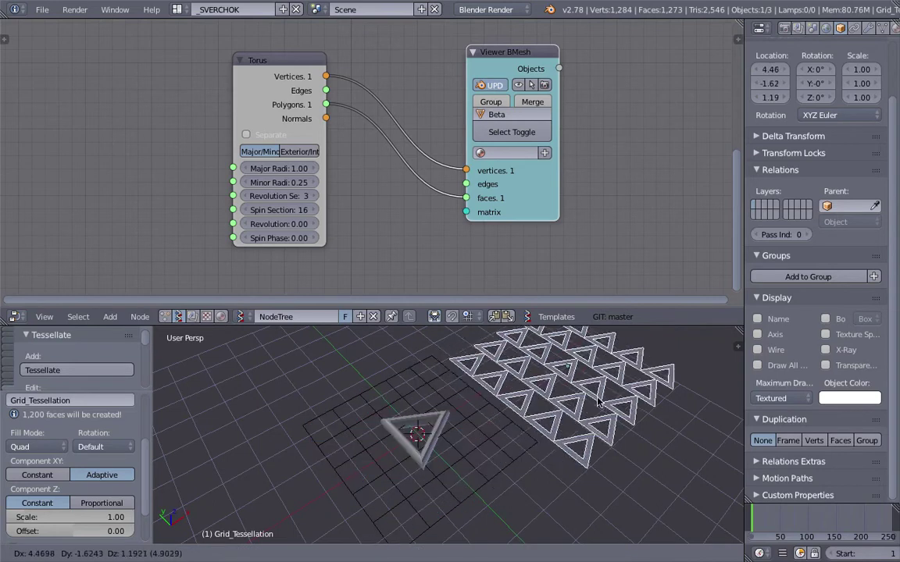
left_click(458, 426)
scroll(436, 435, "up", 3)
scroll(436, 434, "up", 3)
middle_click_drag(436, 434, 517, 423)
scroll(444, 397, "down", 4)
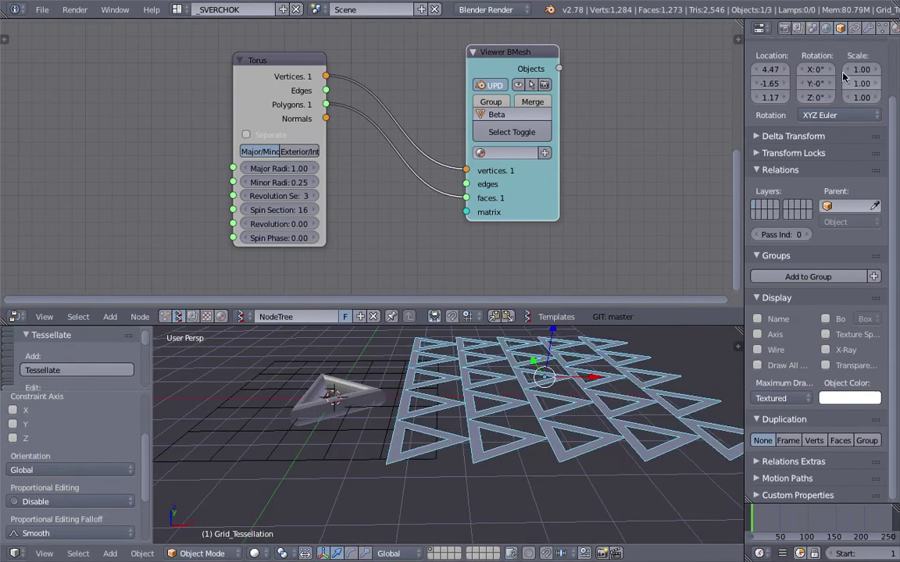
Try a Solidify modifier on the tessellated grid and remove it again.
left_click(868, 27)
left_click(830, 74)
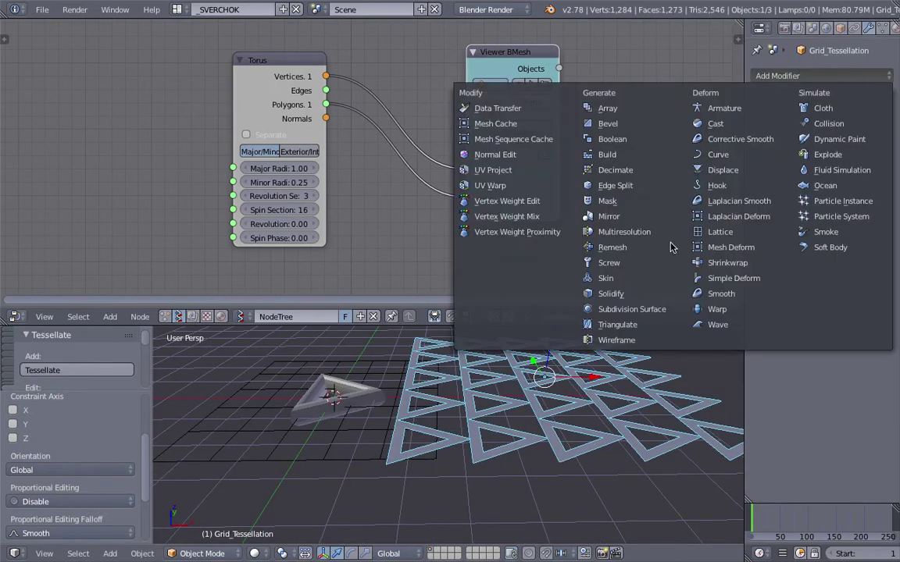
left_click(809, 79)
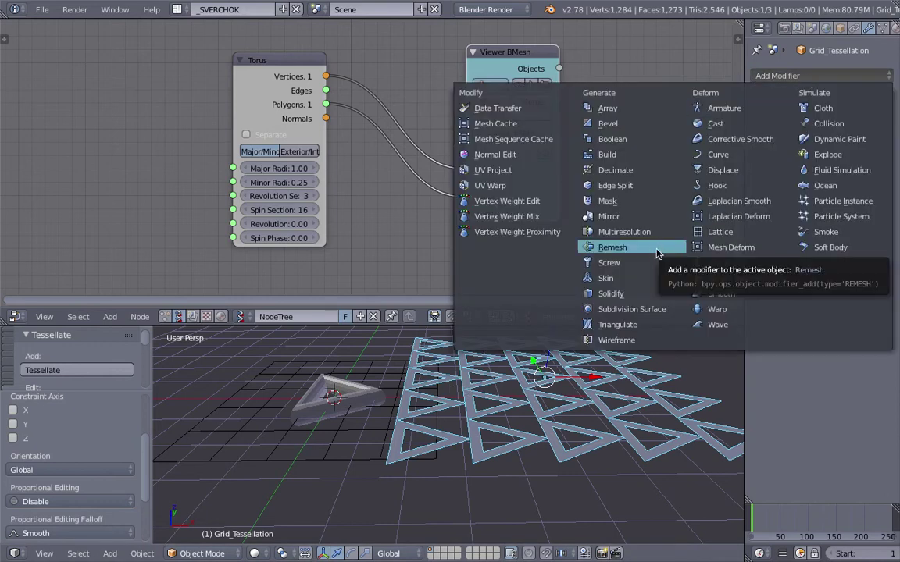
left_click(649, 296)
left_click_drag(784, 142, 813, 142)
mouse_move(520, 434)
middle_mouse_down()
mouse_move(589, 399)
mouse_move(512, 422)
middle_mouse_up()
left_click(887, 100)
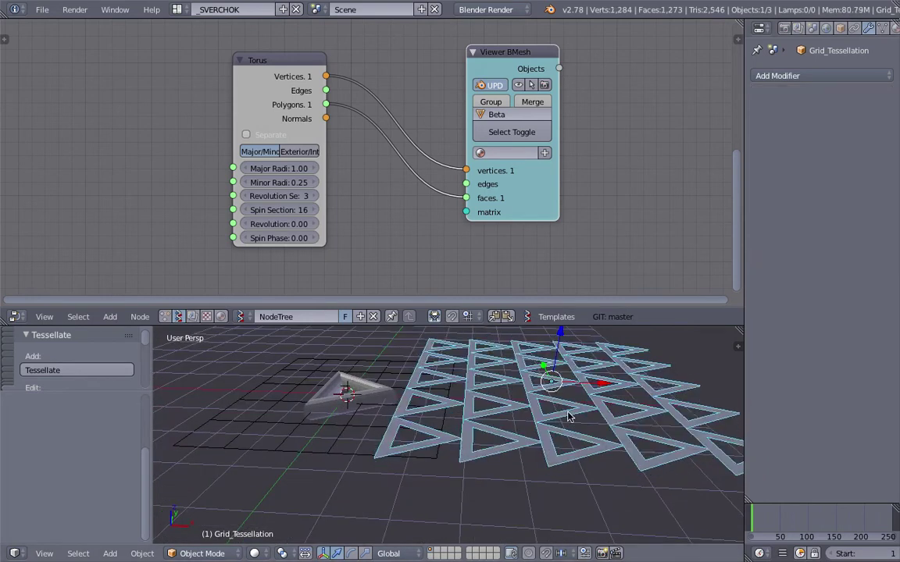
Save the file with the new tessellated grid.
middle_click_drag(569, 416, 482, 419)
key("ctrl+s")
left_click(510, 443)
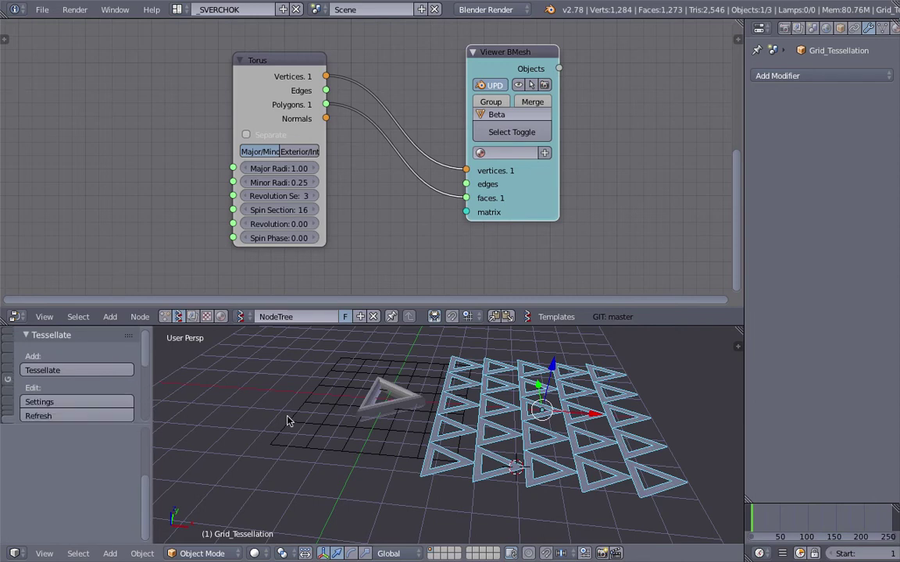
Select the base plane and the triangular torus in turn, and enlarge the 3D view area upward.
middle_click_drag(288, 419, 337, 392)
key("shift+a")
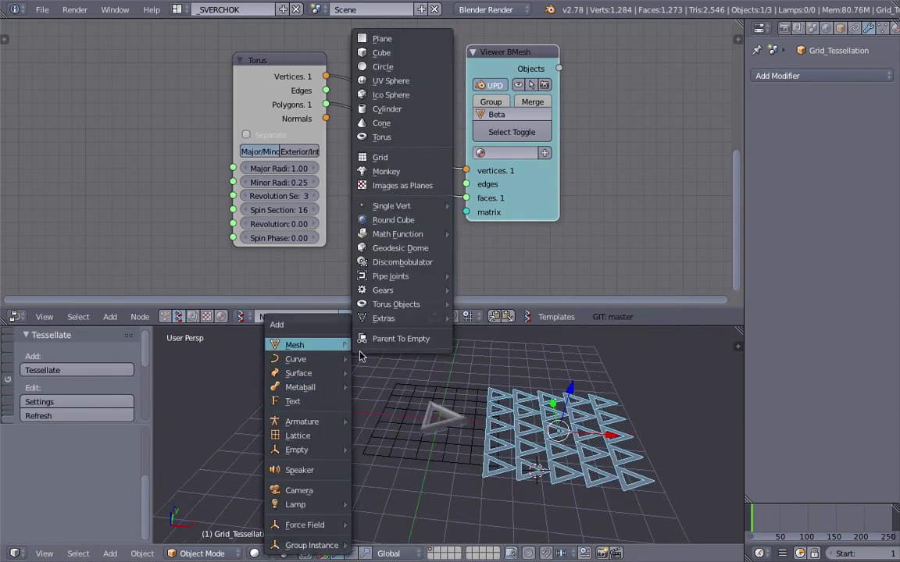
right_click(386, 421)
middle_click_drag(386, 421, 323, 467)
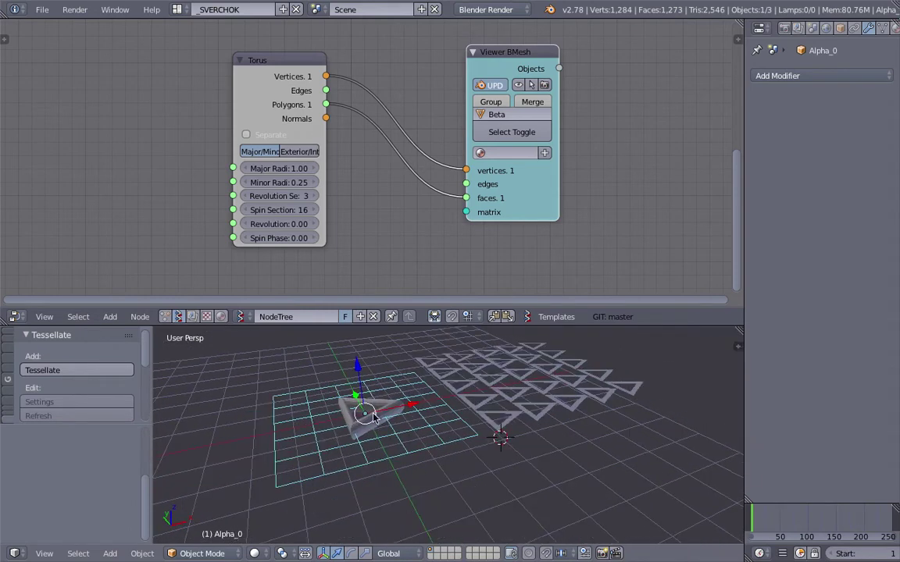
right_click(394, 406)
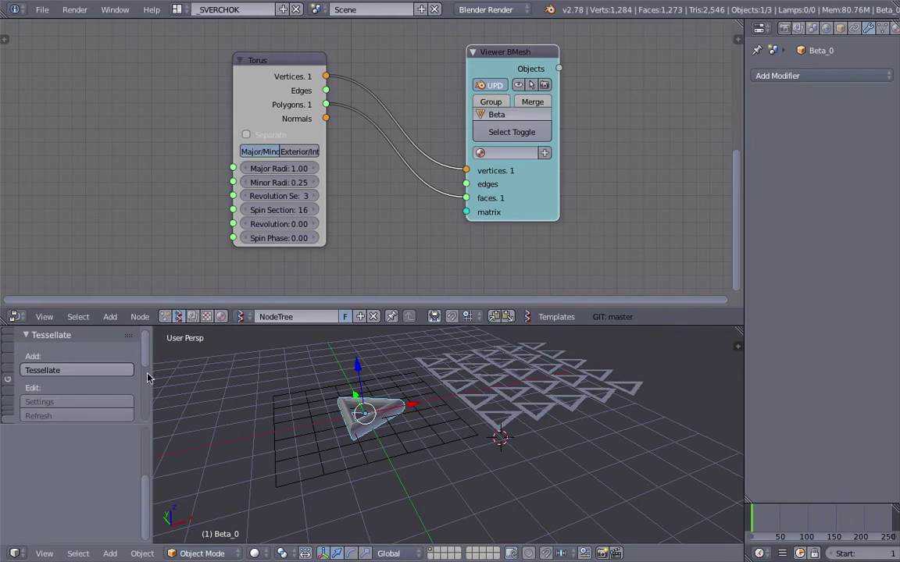
left_click_drag(152, 327, 152, 301)
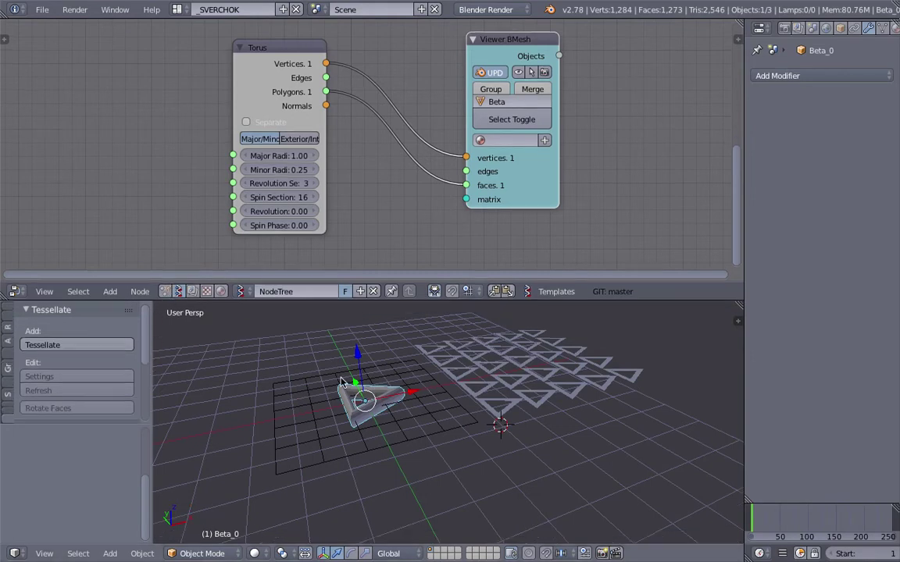
Select the tessellated grid as the active object and save the file again.
right_click(525, 375)
middle_click_drag(524, 375, 484, 414)
scroll(460, 396, "up", 5)
scroll(411, 397, "down", 3)
middle_click_drag(411, 397, 469, 367)
key("ctrl+s")
left_click(482, 435)
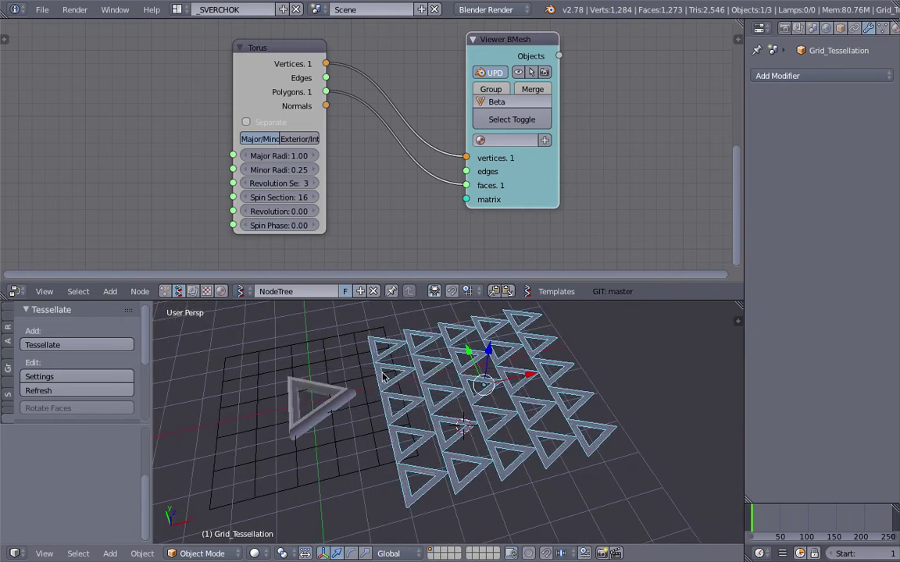
Edit the tessellation settings of the grid, setting the rotation to Random with seed 4.
middle_click_drag(413, 387, 397, 342)
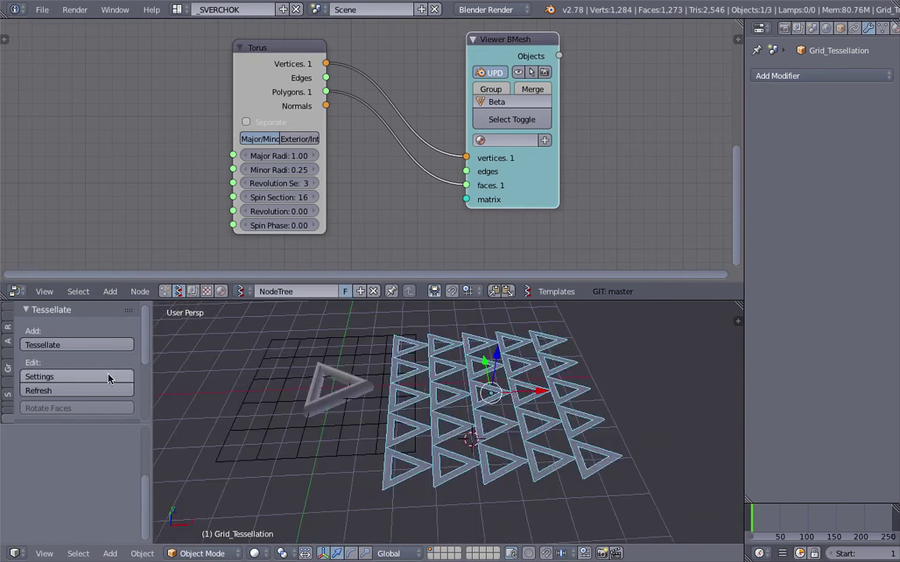
left_click(109, 379)
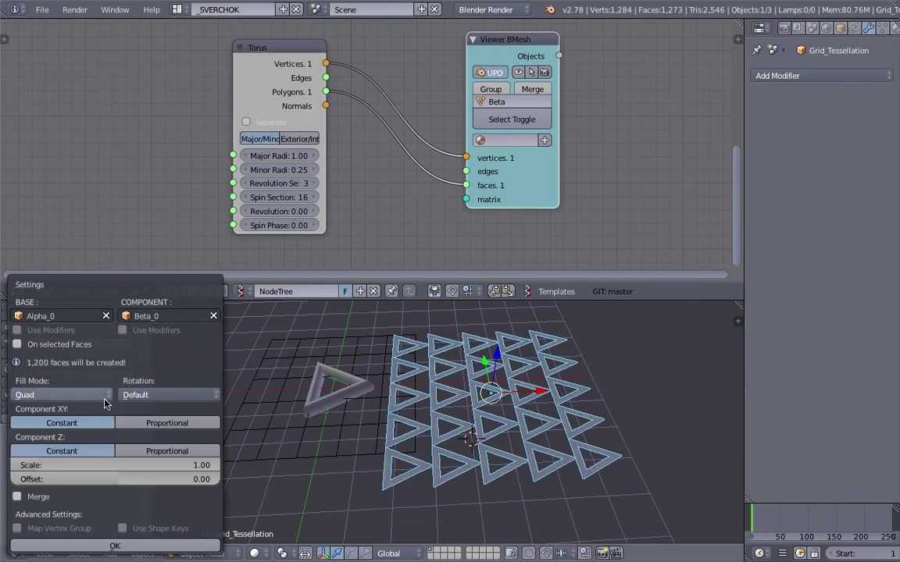
left_click(147, 396)
left_click(157, 379)
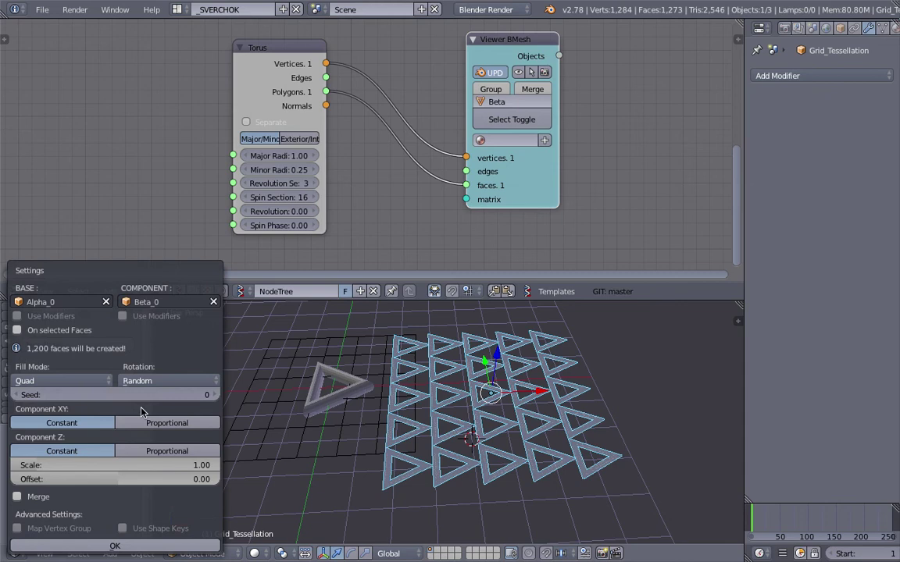
left_click(196, 397)
type("4")
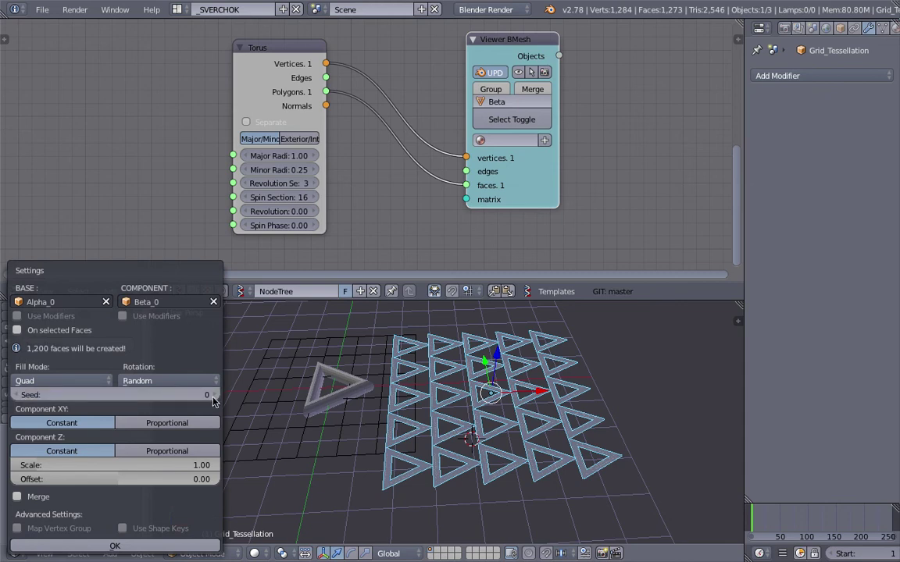
key("Return")
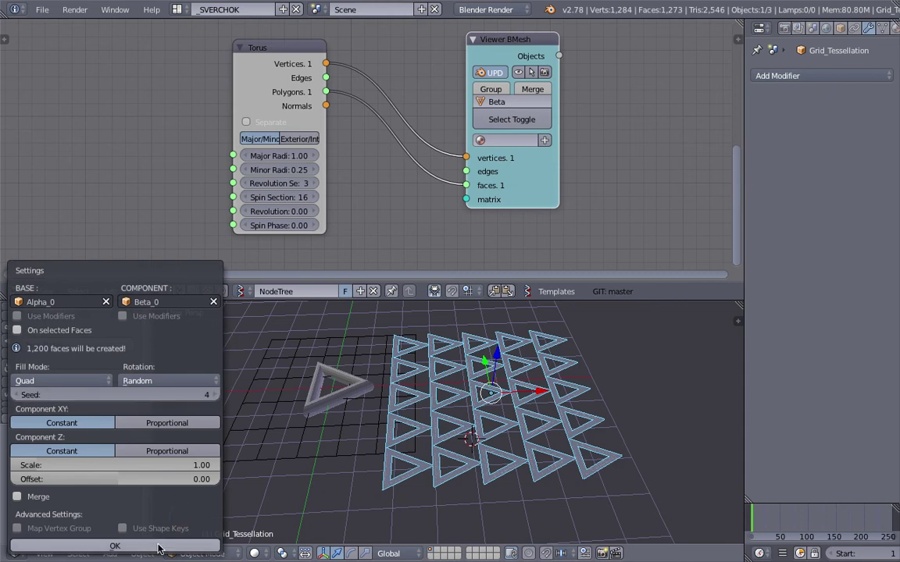
left_click(114, 546)
middle_click_drag(484, 393, 511, 381)
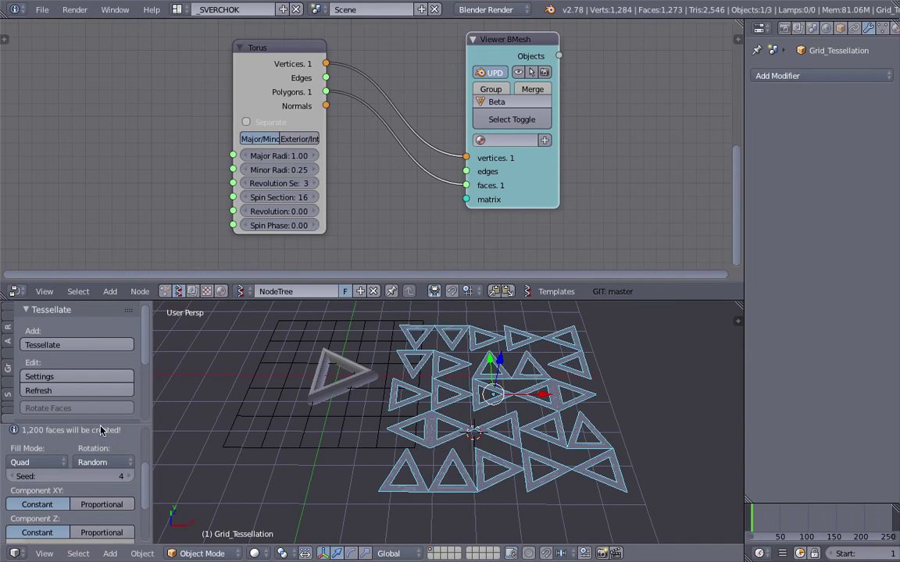
Enlarge the tessellation's operator settings area and change the random rotation seed to 6.
left_click_drag(100, 425, 100, 371)
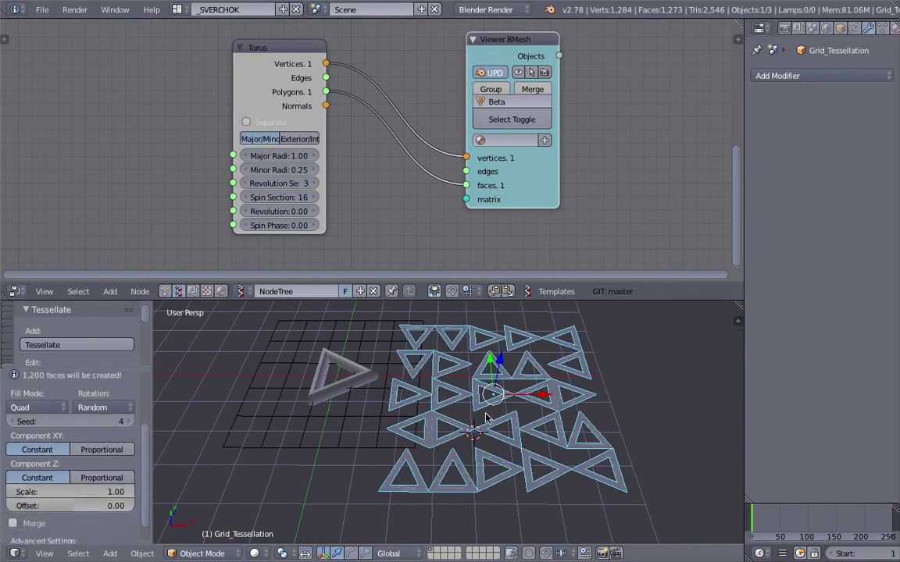
middle_click_drag(480, 400, 388, 374)
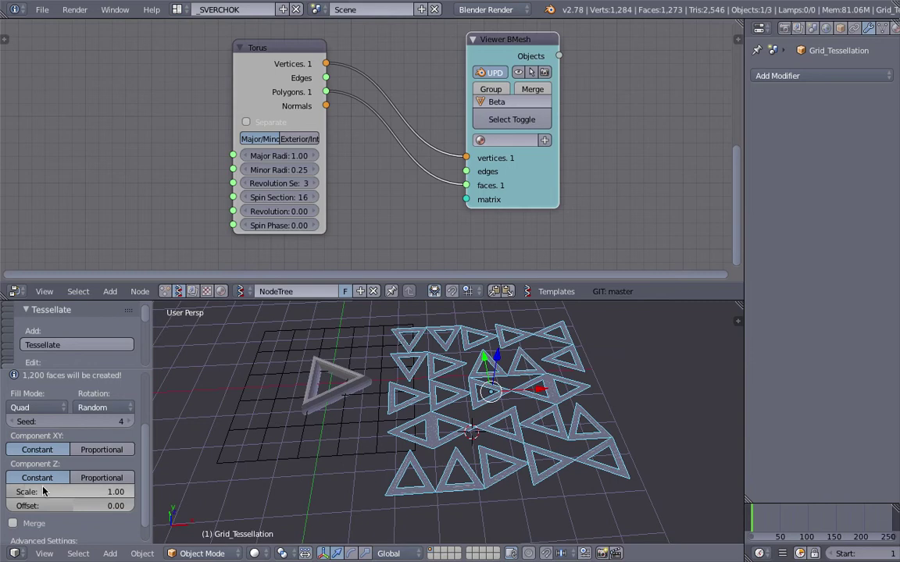
scroll(66, 497, "down", 1)
scroll(64, 492, "up", 2)
left_click_drag(78, 454, 83, 454)
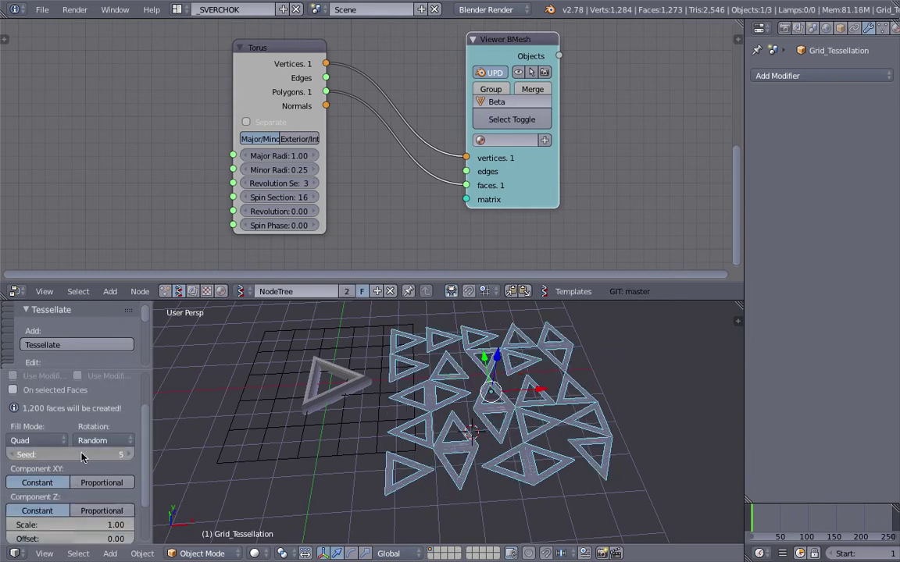
left_click(129, 454)
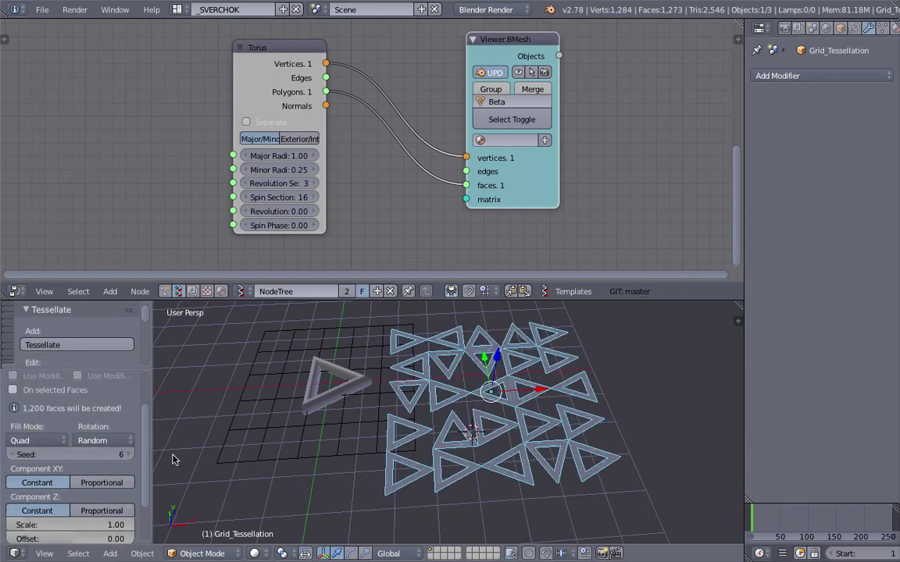
Save the file with the randomly rotated tessellation, overwriting the existing version.
middle_click_drag(377, 389, 398, 393)
key("ctrl+s")
left_click(397, 393)
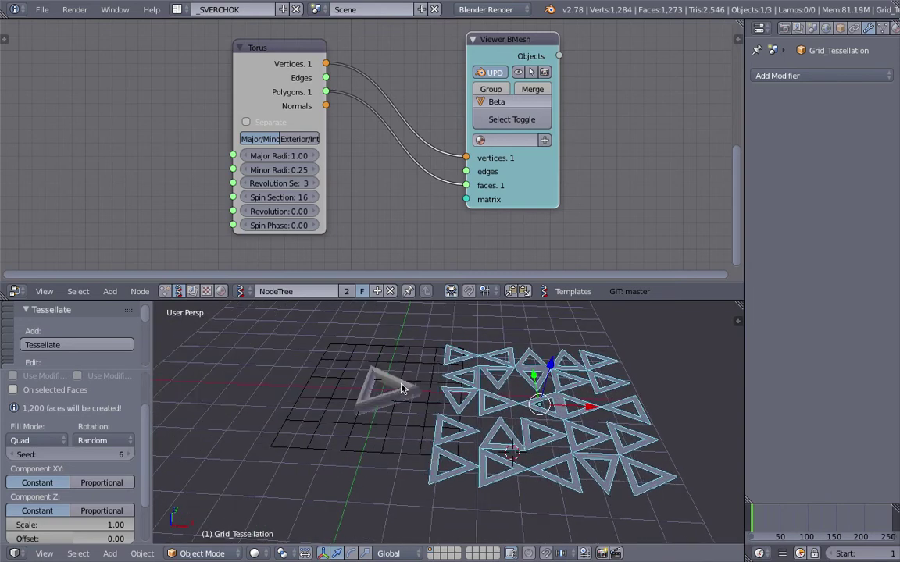
Move the Torus node slightly farther from its Viewer BMesh node, below the Plane MK2 node.
scroll(382, 213, "down", 4)
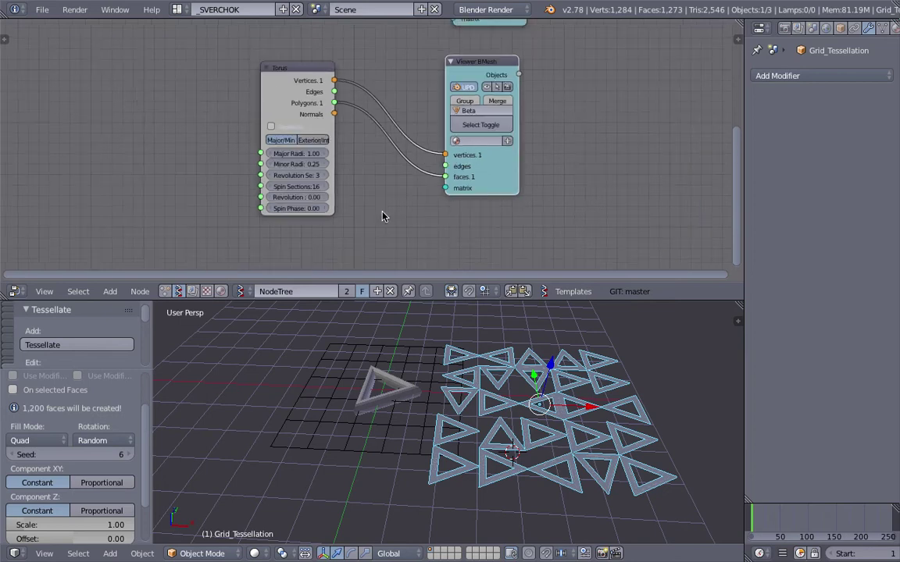
middle_click_drag(382, 233, 382, 297)
scroll(382, 86, "down", 3)
middle_click_drag(383, 86, 386, 105)
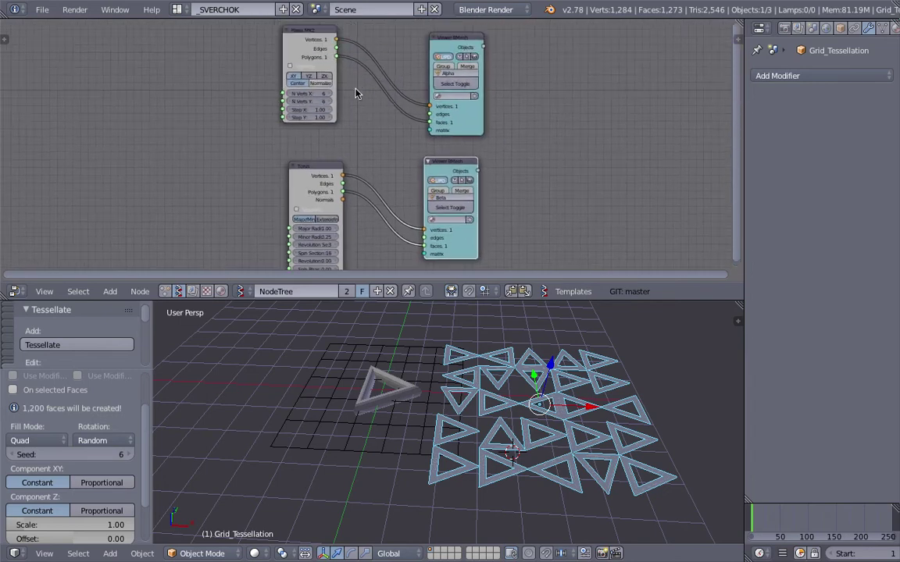
scroll(357, 89, "up", 1)
left_click_drag(317, 178, 290, 164)
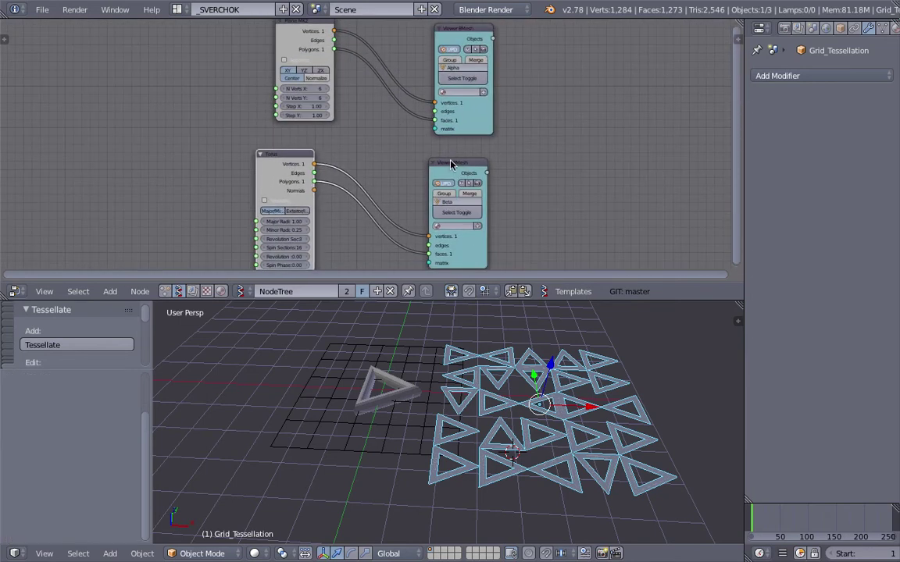
Increase the Torus node's revolution sections to 6 to make the component hexagonal.
scroll(381, 151, "up", 4)
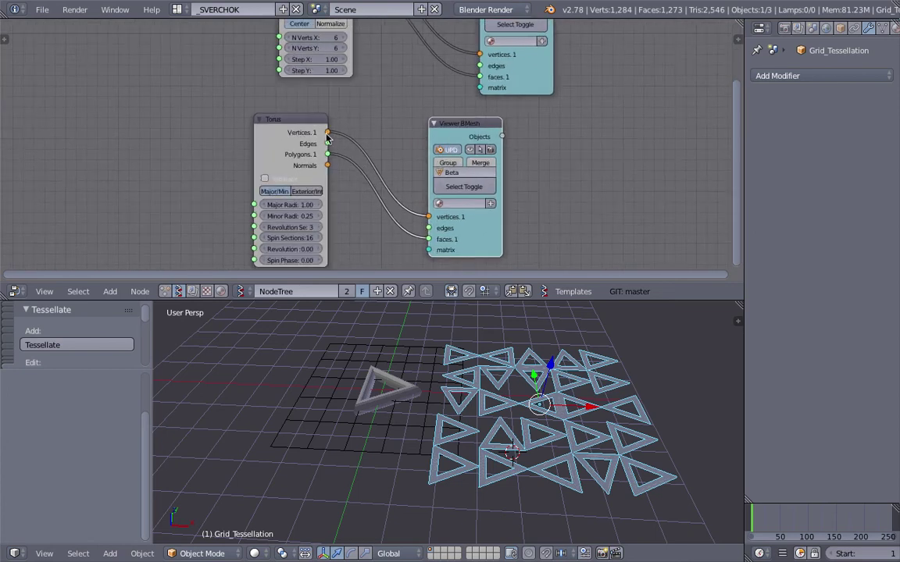
scroll(343, 213, "up", 2)
left_click(313, 229)
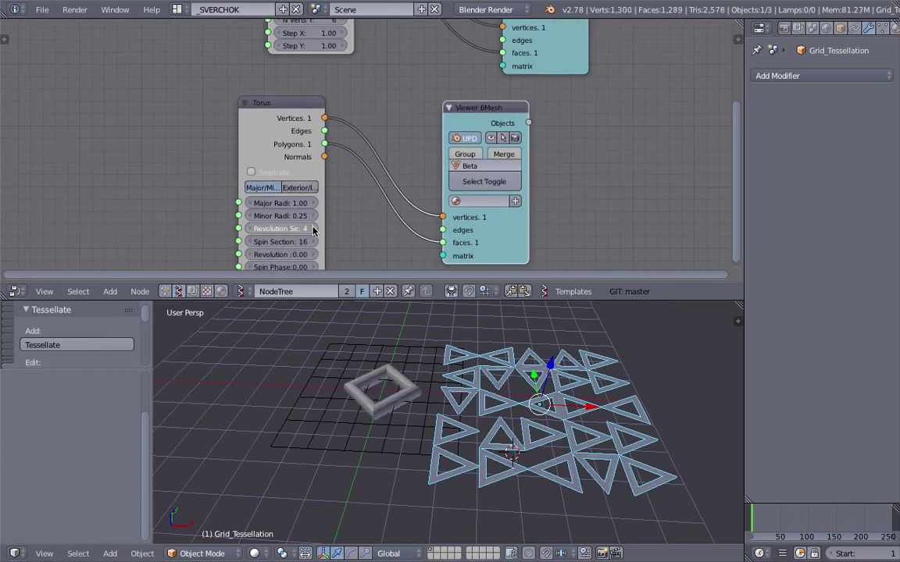
left_click(313, 229)
left_click(313, 229)
mouse_move(399, 319)
middle_mouse_down()
mouse_move(435, 409)
mouse_move(390, 313)
middle_mouse_up()
scroll(348, 393, "down", 2)
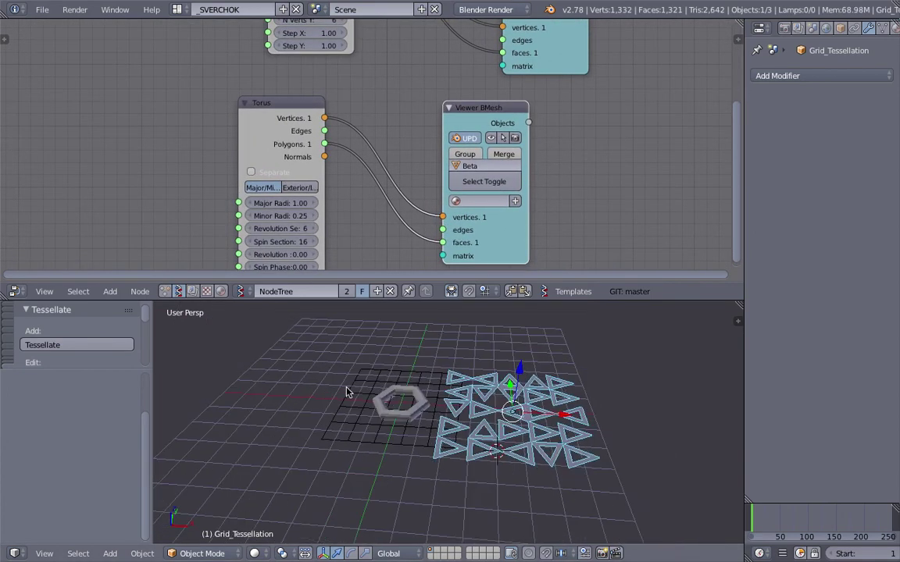
Refresh the grid tessellation so that it uses the hexagonal torus component.
middle_click_drag(348, 392, 486, 390)
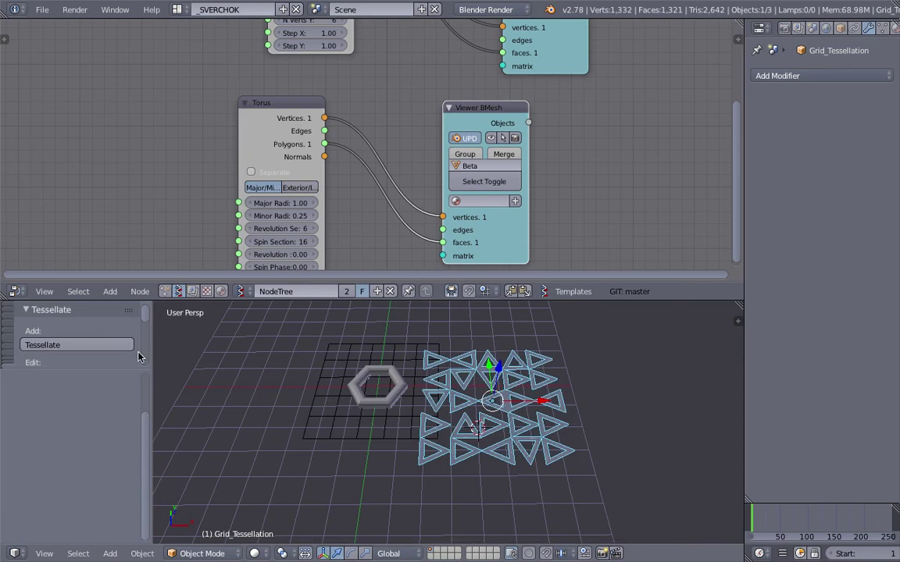
left_click(94, 391)
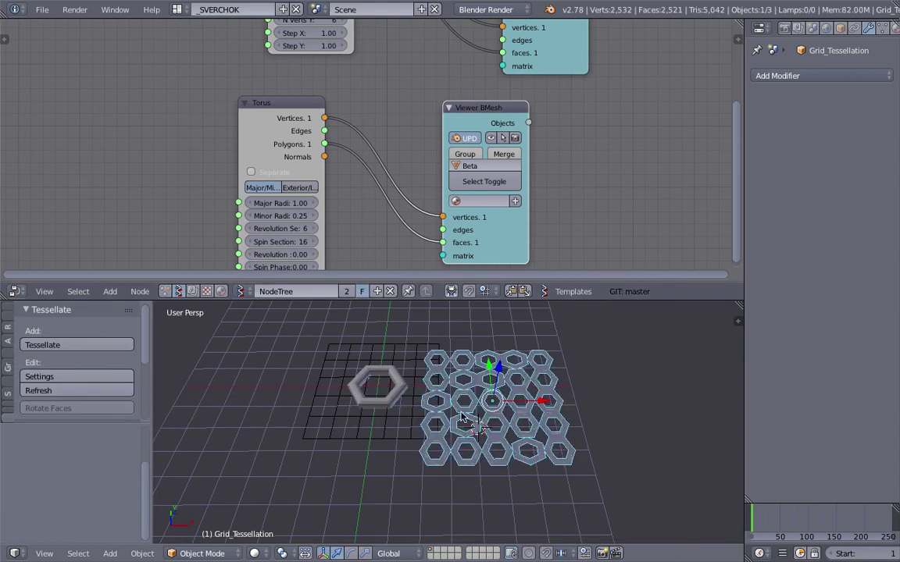
scroll(484, 434, "up", 3)
middle_click_drag(484, 434, 457, 347)
scroll(524, 440, "down", 2)
middle_click_drag(406, 376, 393, 411)
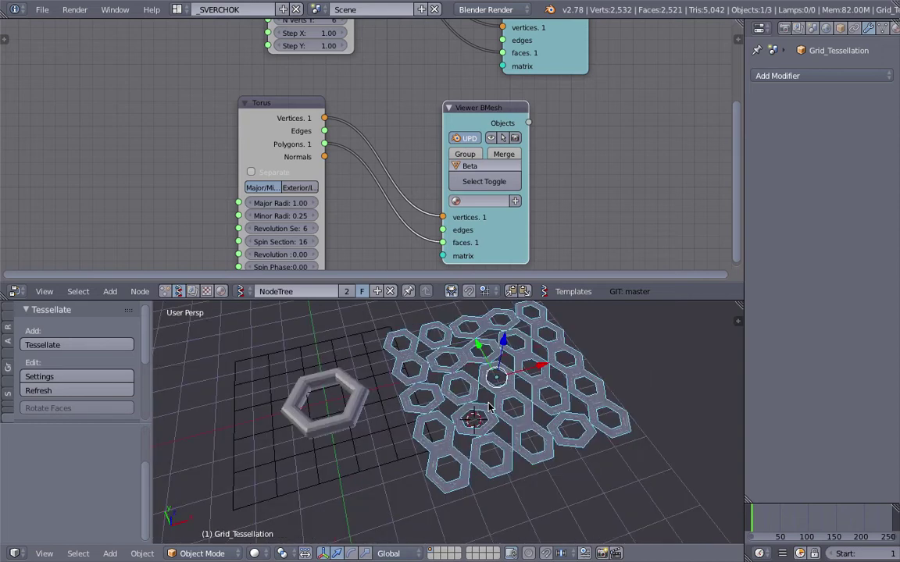
middle_click_drag(490, 407, 401, 349)
scroll(460, 412, "up", 3)
Select the torus component, move the Torus node aside and add a Ring node between it and the Beta Viewer BMesh node.
right_click(371, 400)
scroll(337, 419, "down", 3)
middle_click_drag(338, 394, 433, 362)
middle_click_drag(311, 91, 349, 156)
left_click_drag(326, 166, 205, 138)
middle_click_drag(289, 274, 340, 119)
key("shift+a")
left_click(339, 130)
type("ring")
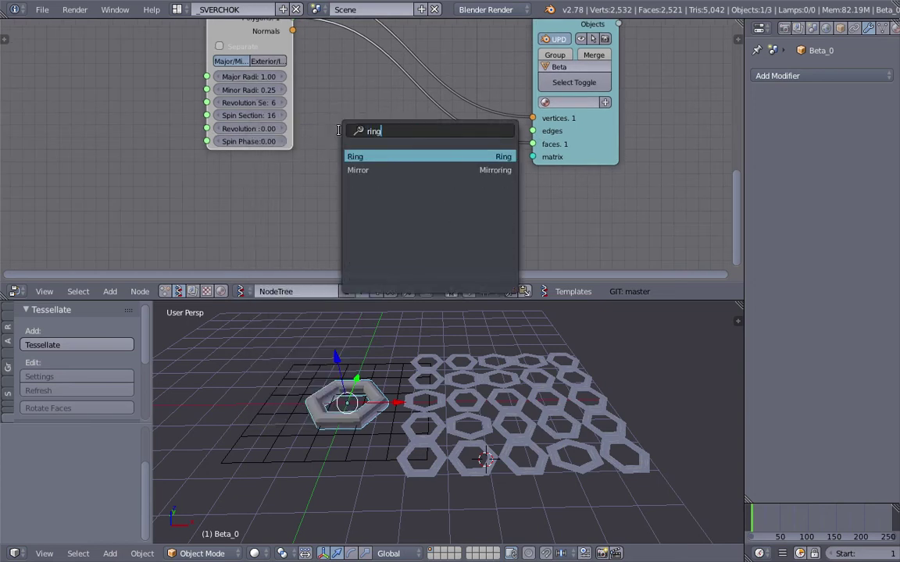
key("Return")
left_click(340, 135)
Connect the Ring node's vertices and polygons to the Beta viewer in place of the Torus, and set its radial sections to 6.
left_click_drag(442, 152, 532, 118)
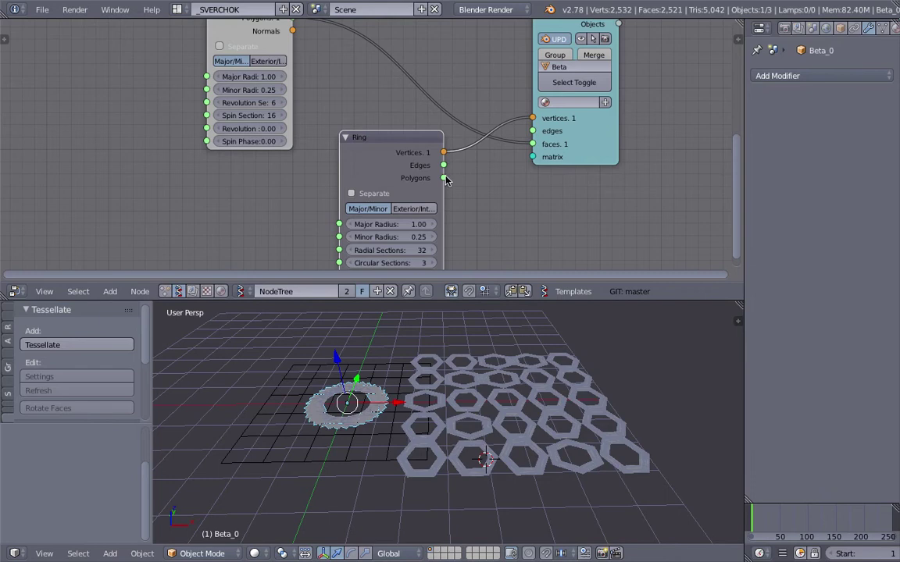
left_click_drag(444, 178, 532, 144)
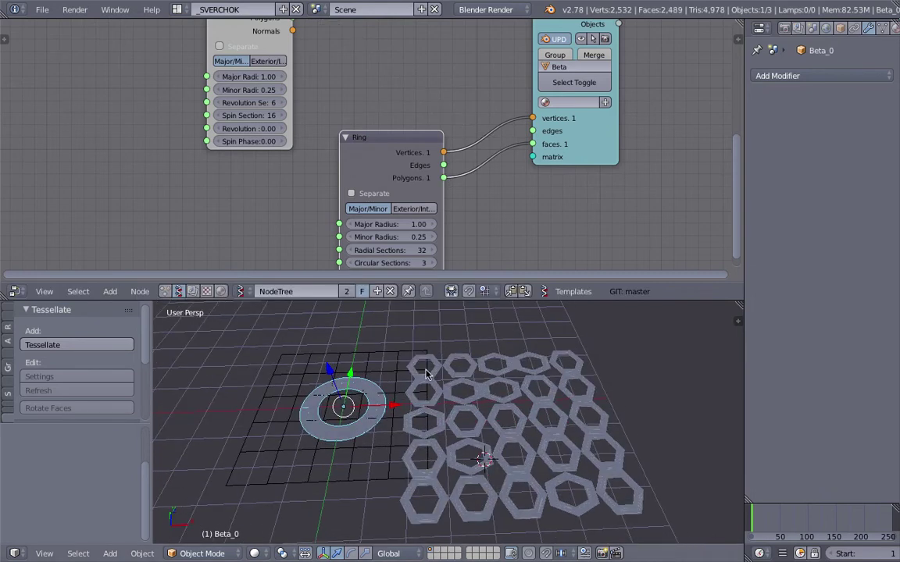
middle_click_drag(412, 256, 398, 209)
left_click(398, 207)
type("6")
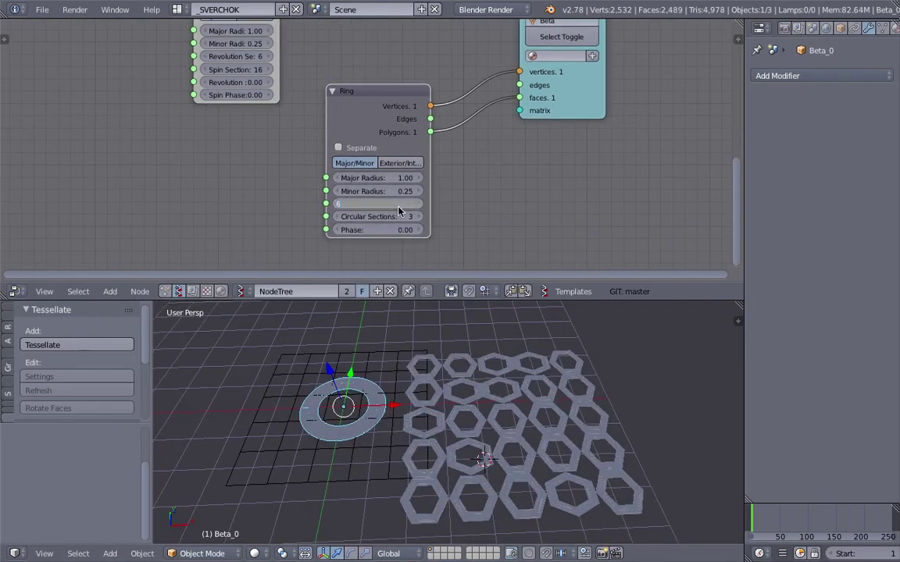
key("Return")
middle_click_drag(409, 435, 439, 381)
key("KP_Decimal")
middle_click_drag(443, 418, 467, 438)
scroll(471, 405, "down", 3)
scroll(526, 449, "down", 2)
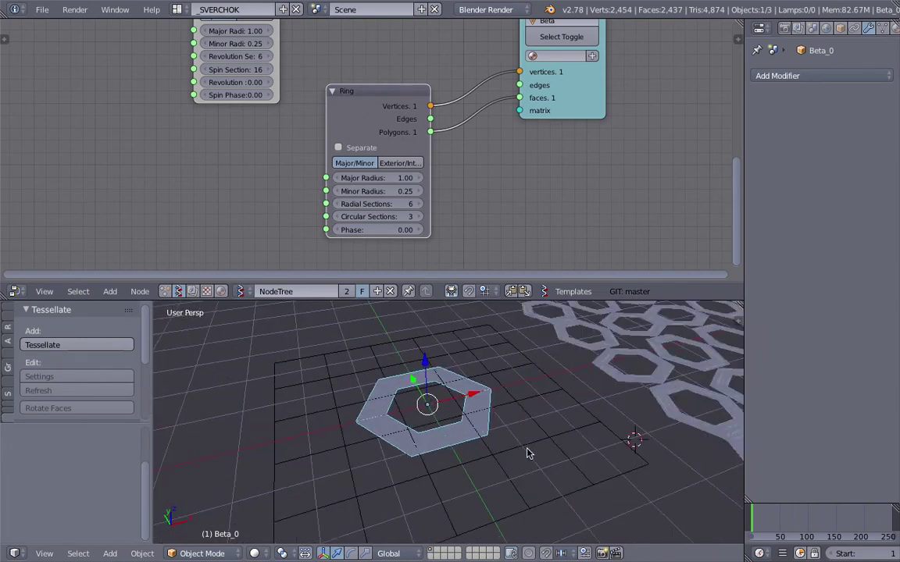
Select the grid tessellation and refresh it with the flat hexagonal ring component.
middle_click_drag(597, 408, 384, 442, "shift")
scroll(434, 449, "down", 4)
right_click(454, 413)
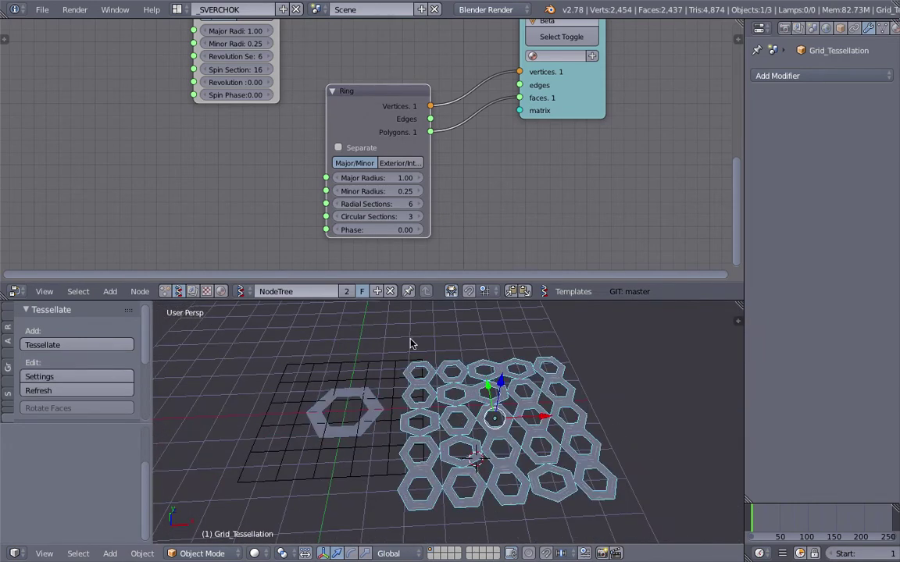
left_click(66, 391)
scroll(461, 410, "up", 5)
middle_click_drag(460, 410, 536, 406)
scroll(546, 410, "down", 3)
middle_click_drag(598, 414, 559, 404)
middle_click_drag(560, 404, 469, 375, "shift")
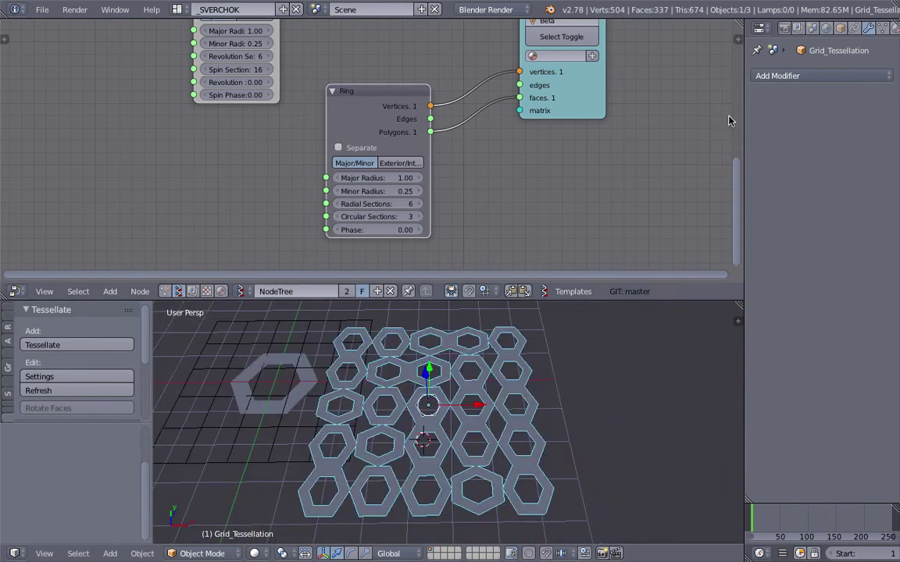
Try a Solidify modifier with a thickness of 0.0890 on the grid tessellation and remove it.
left_click(781, 76)
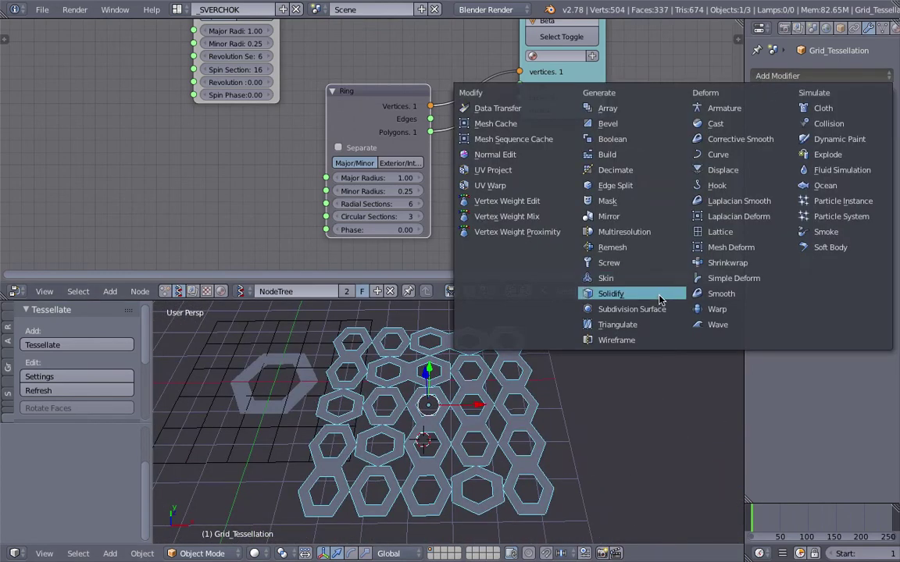
left_click(609, 292)
left_click_drag(786, 142, 867, 141)
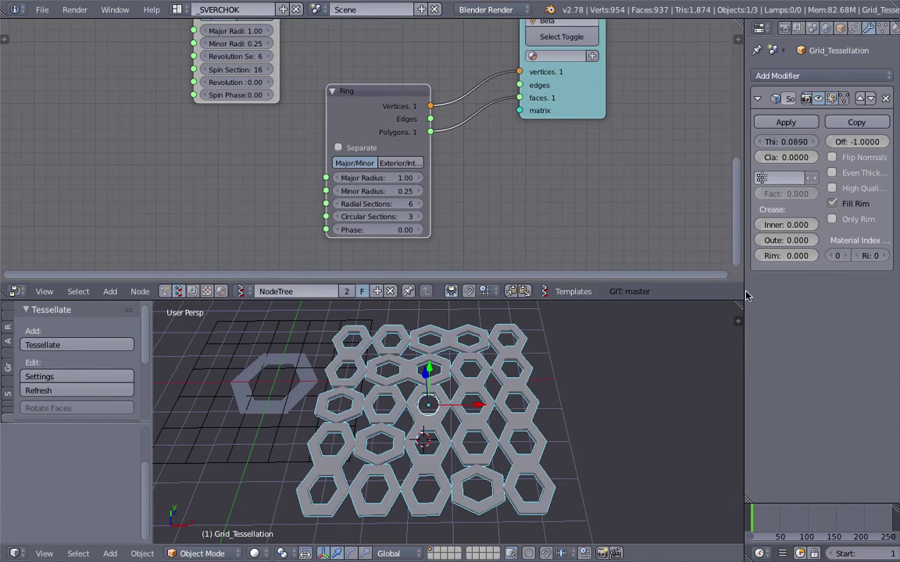
middle_click_drag(637, 422, 580, 392)
left_click(886, 99)
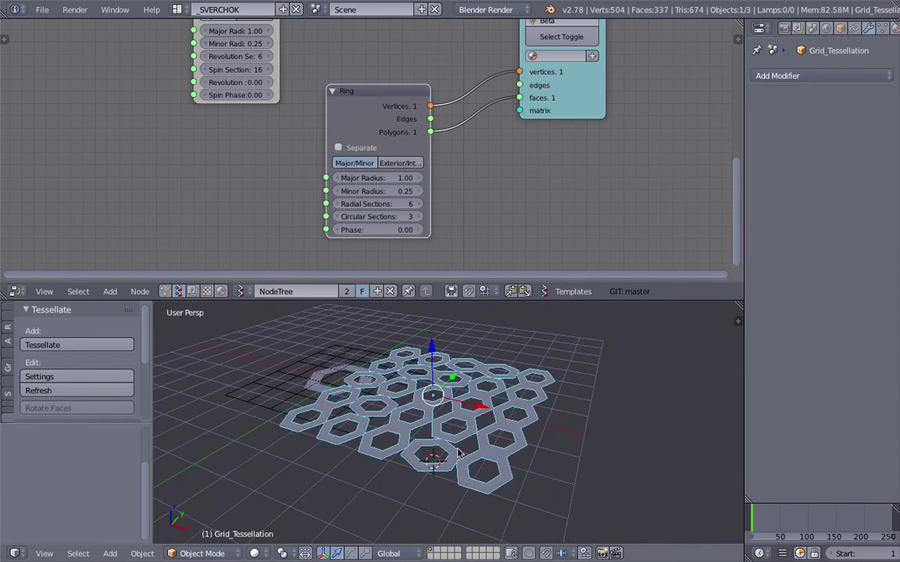
Select the base plane and move the Plane MK2 and Alpha Viewer BMesh nodes farther apart to make room between them.
middle_click_drag(414, 408, 410, 429)
right_click(379, 428)
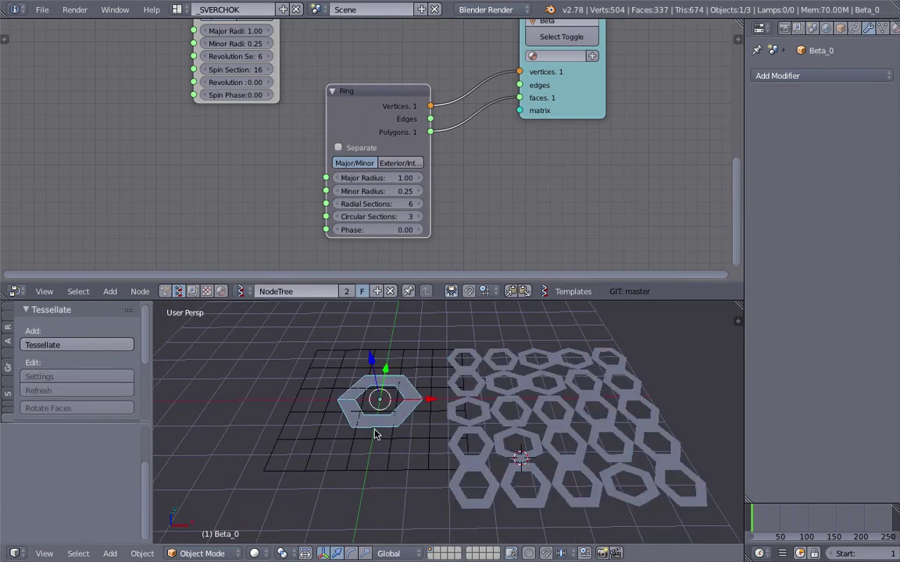
right_click(334, 423)
scroll(452, 135, "down", 3)
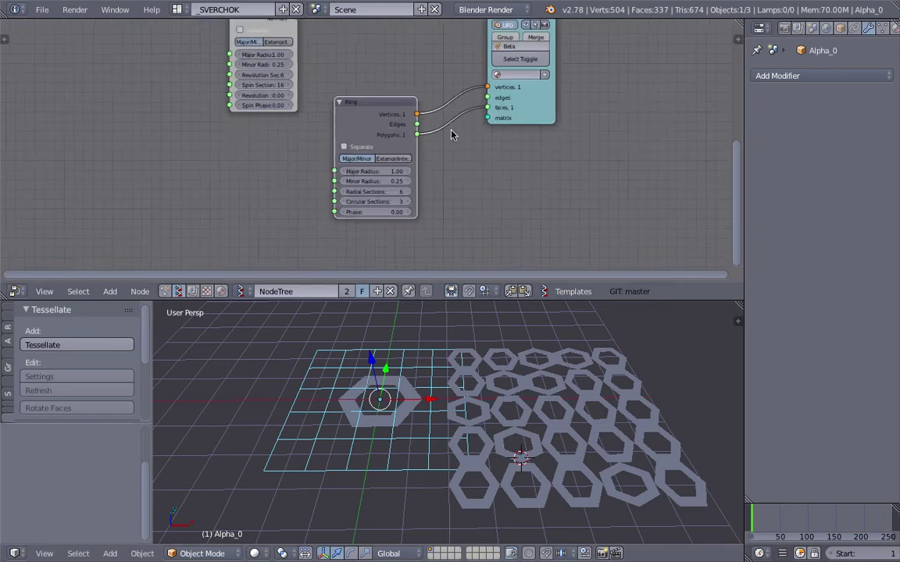
middle_click_drag(474, 85, 426, 57)
left_click_drag(525, 150, 578, 138)
middle_click_drag(485, 170, 468, 210)
scroll(405, 109, "up", 3)
left_click_drag(287, 92, 250, 96)
Insert a Randomize input vertices node between the plane and its viewer, with X amplitude 0.48, Y amplitude 0.12 and Z amplitude 0.48.
key("space")
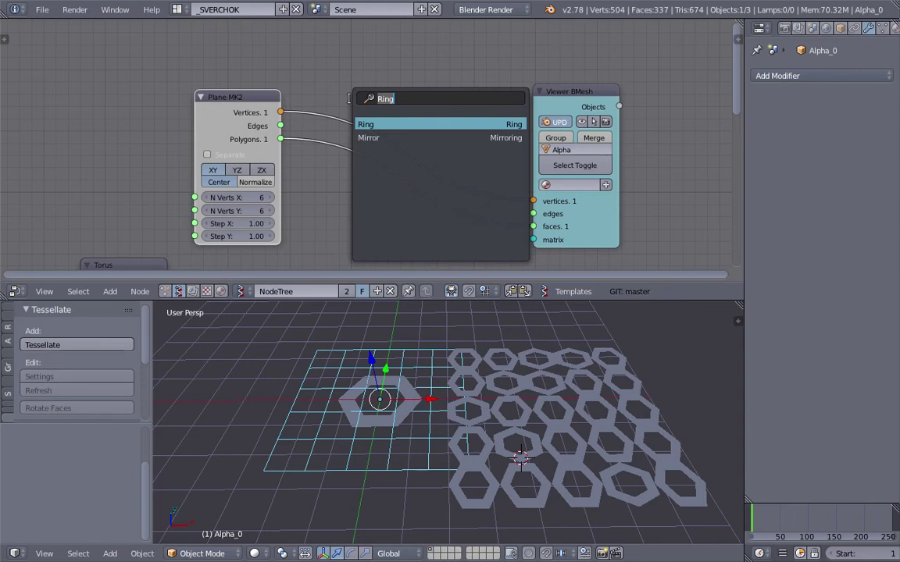
type("rando")
key("Down")
key("Return")
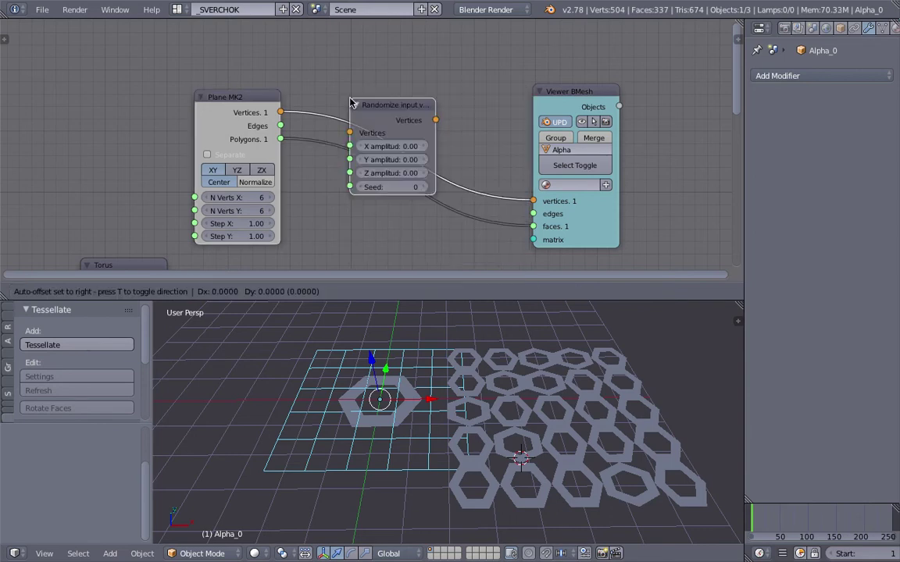
left_click(381, 82)
left_click_drag(402, 118, 450, 124)
left_click_drag(443, 135, 480, 134)
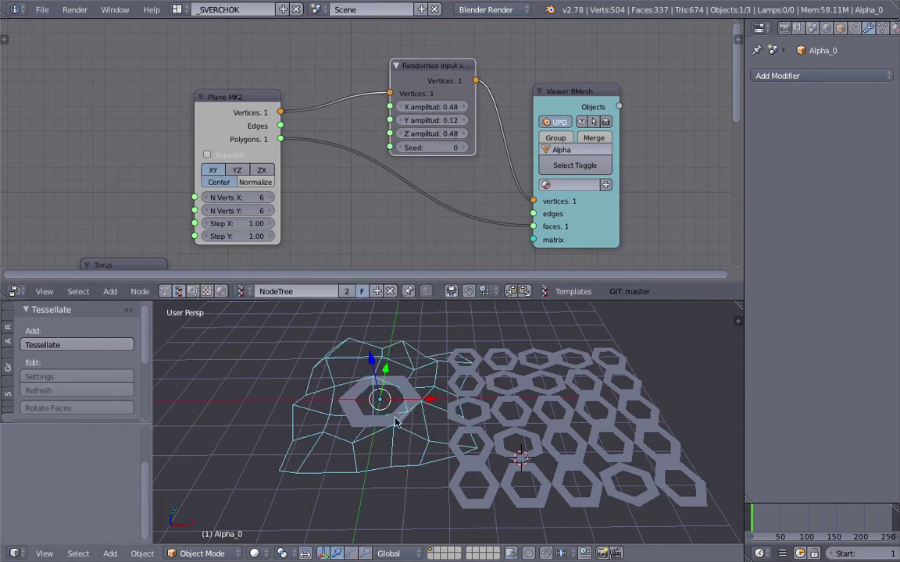
Select the grid tessellation and refresh it to follow the randomized base plane.
middle_click_drag(396, 420, 426, 410)
scroll(465, 400, "down", 1)
middle_click_drag(497, 402, 361, 422)
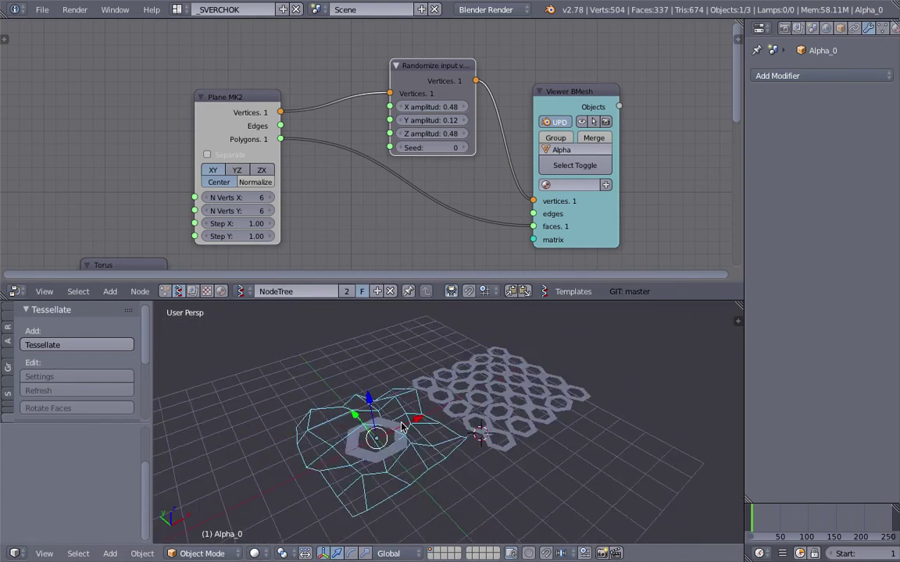
right_click(361, 422)
middle_click_drag(411, 444, 491, 429)
right_click(491, 428)
left_click(79, 392)
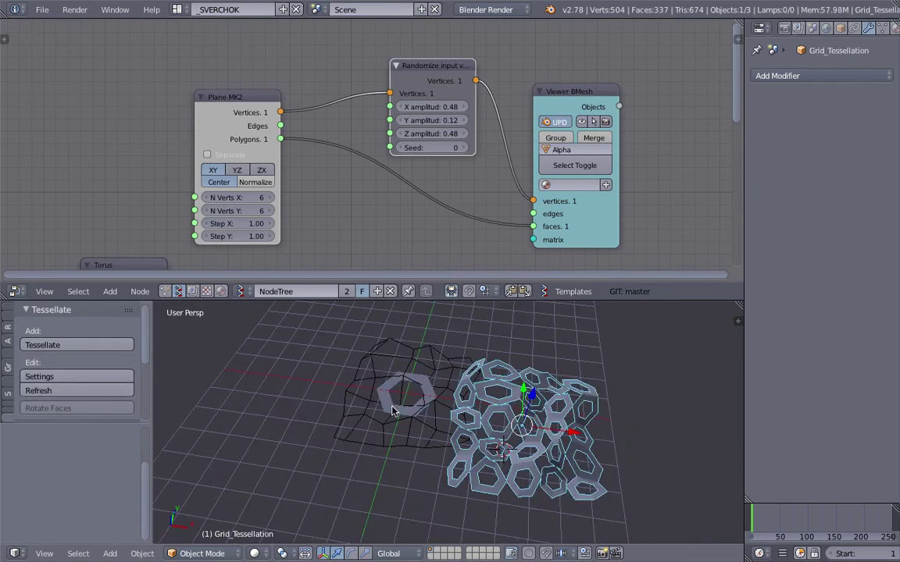
scroll(426, 416, "up", 2)
middle_click_drag(418, 423, 407, 414)
middle_click_drag(556, 410, 447, 408)
Move the tessellation farther away from the base plane and scale it up by about 1.451.
scroll(447, 408, "down", 3)
key("g")
left_click(569, 426)
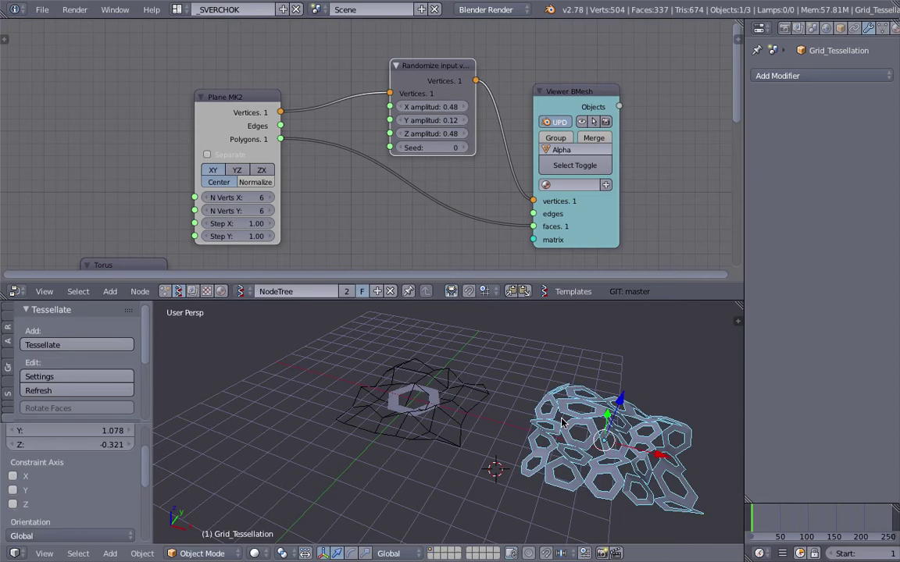
key("s")
left_click(574, 456)
Save the file with the distorted hexagonal tessellation, overwriting the existing version.
middle_click_drag(501, 443, 532, 433)
key("ctrl+s")
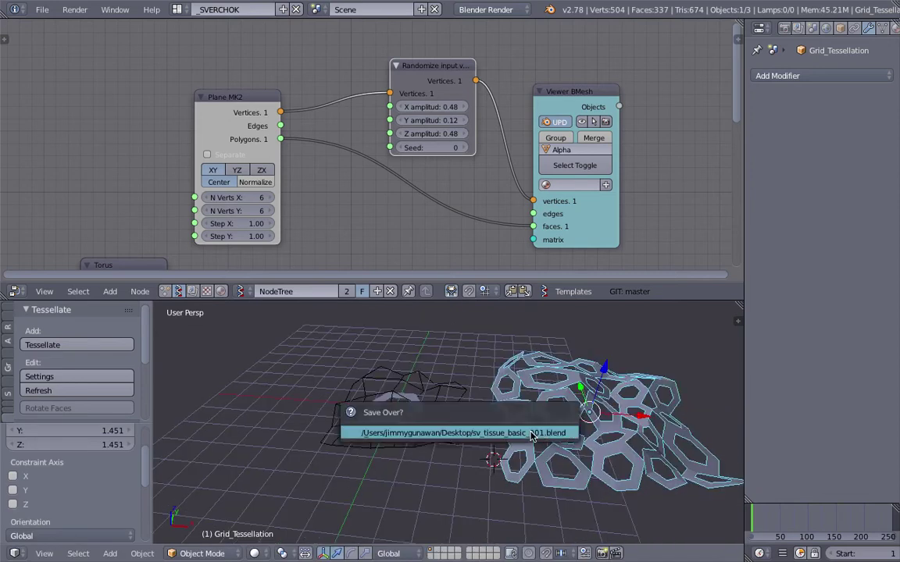
left_click(532, 434)
Duplicate the randomized base plane and move the copy about -5.686 along the X axis.
right_click(430, 414)
middle_click_drag(409, 410, 419, 390)
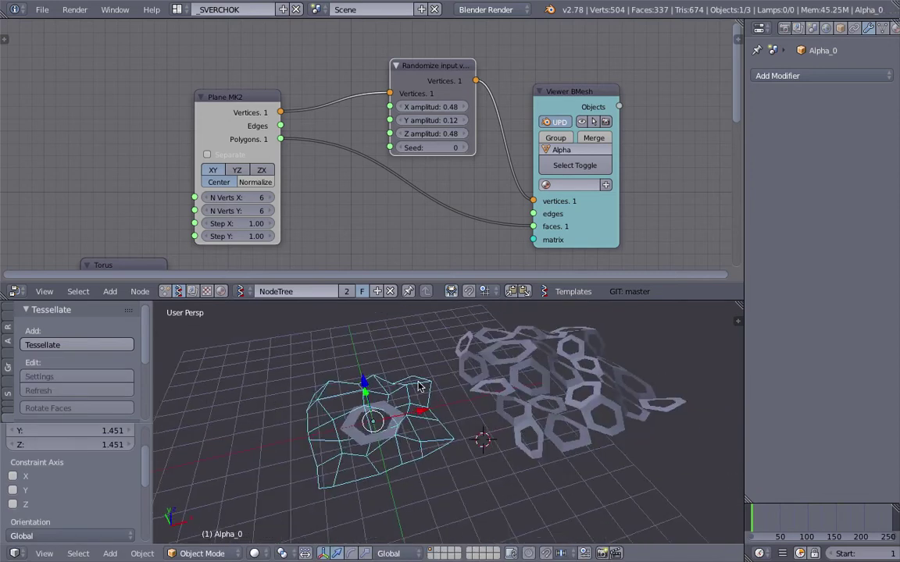
middle_click_drag(387, 203, 368, 195)
scroll(367, 194, "down", 2)
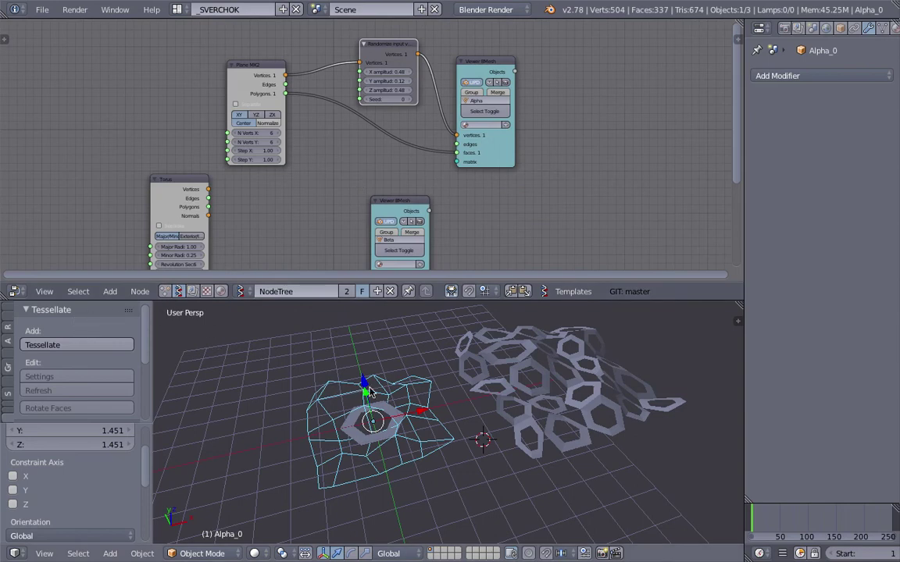
middle_click_drag(344, 390, 370, 371)
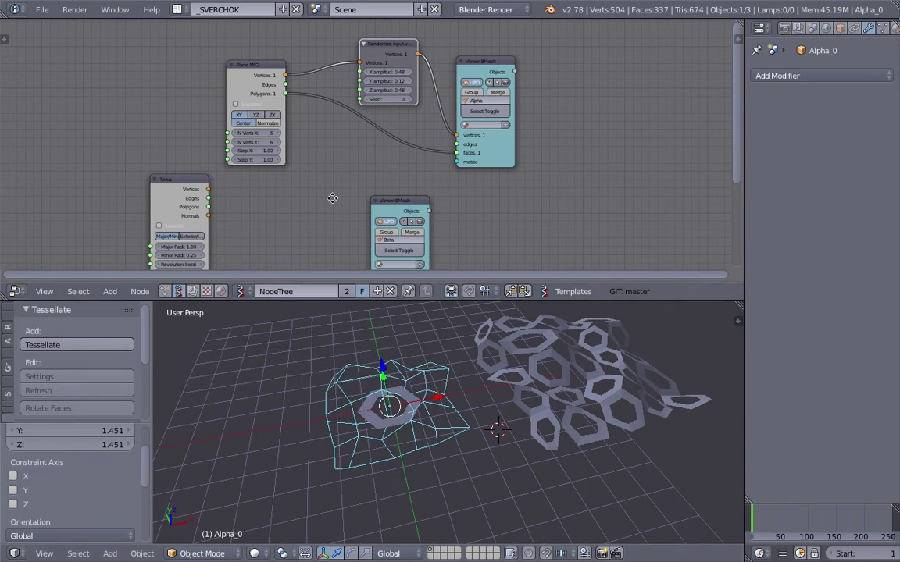
middle_click_drag(332, 198, 379, 147)
middle_click_drag(414, 375, 435, 417)
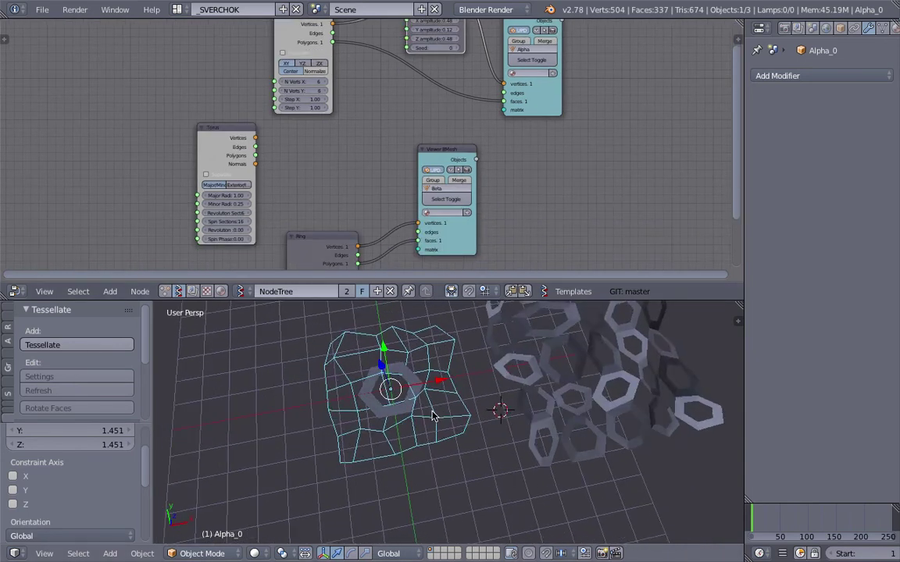
scroll(297, 234, "down", 4)
middle_click_drag(297, 234, 361, 182)
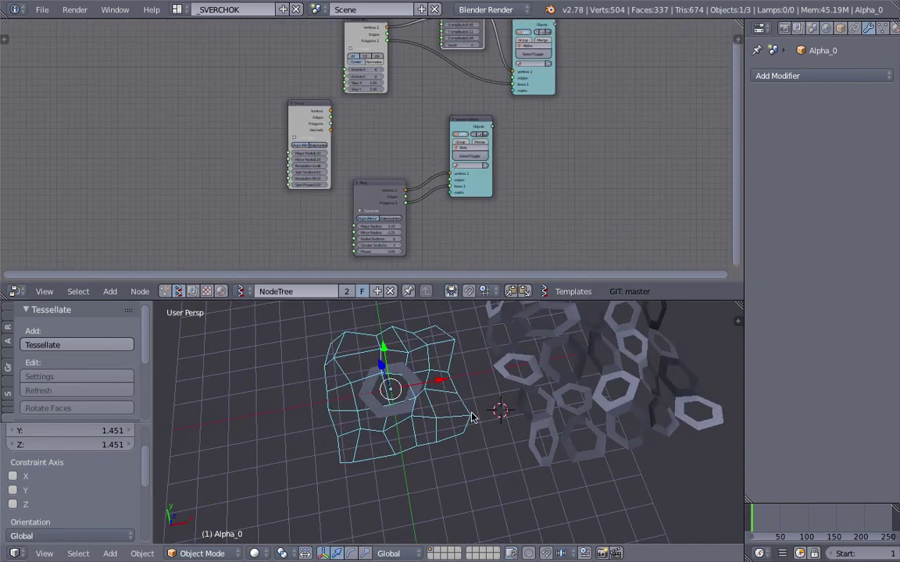
key("shift+d")
key("x")
left_click(315, 436)
middle_click_drag(330, 428, 380, 412, "shift")
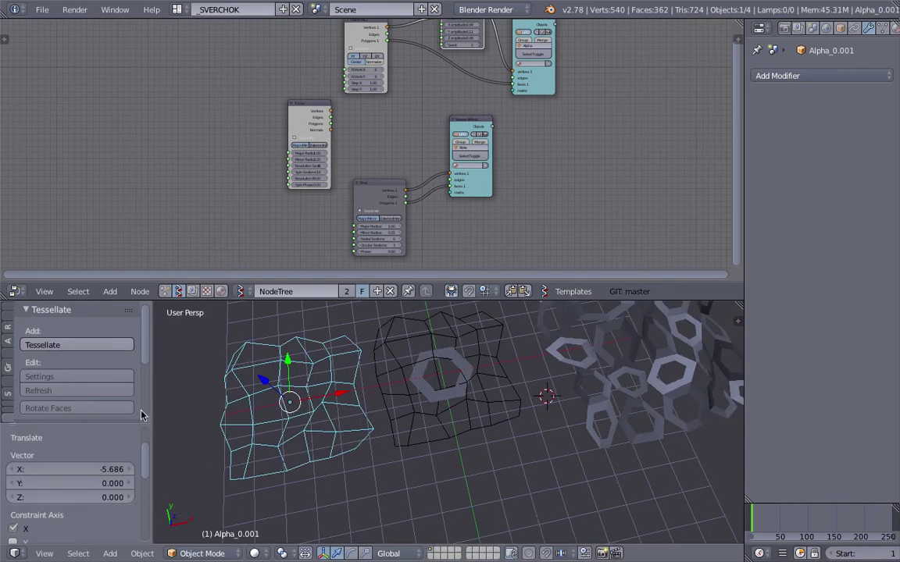
Enlarge the 3D viewport area and bring the Dual Mesh tool into view.
left_click_drag(207, 301, 213, 248)
left_click(205, 276)
scroll(149, 283, "down", 3)
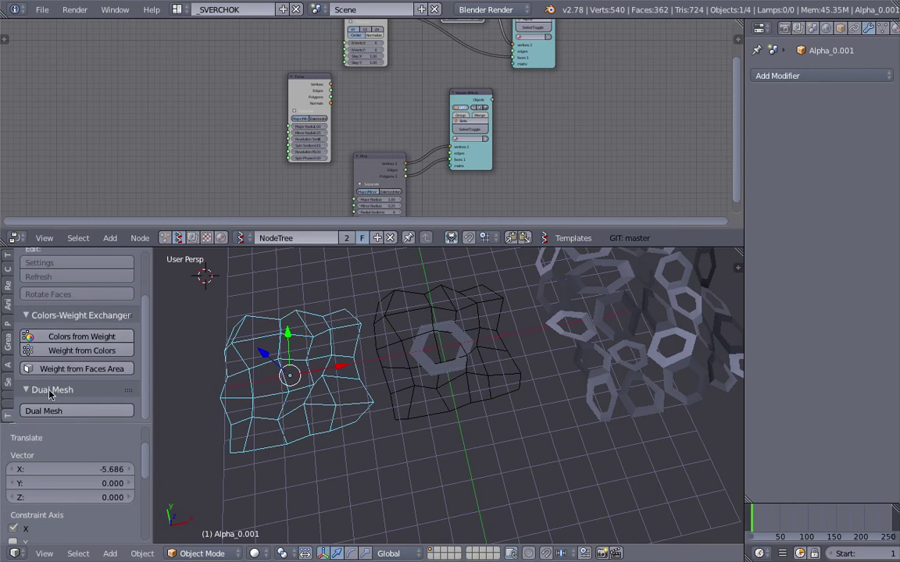
mouse_move(294, 370)
middle_mouse_down("shift")
mouse_move(342, 368)
mouse_move(313, 344)
mouse_move(319, 325)
mouse_move(355, 327)
mouse_move(298, 368)
middle_mouse_up("shift")
scroll(220, 352, "up", 2)
scroll(306, 353, "down", 1)
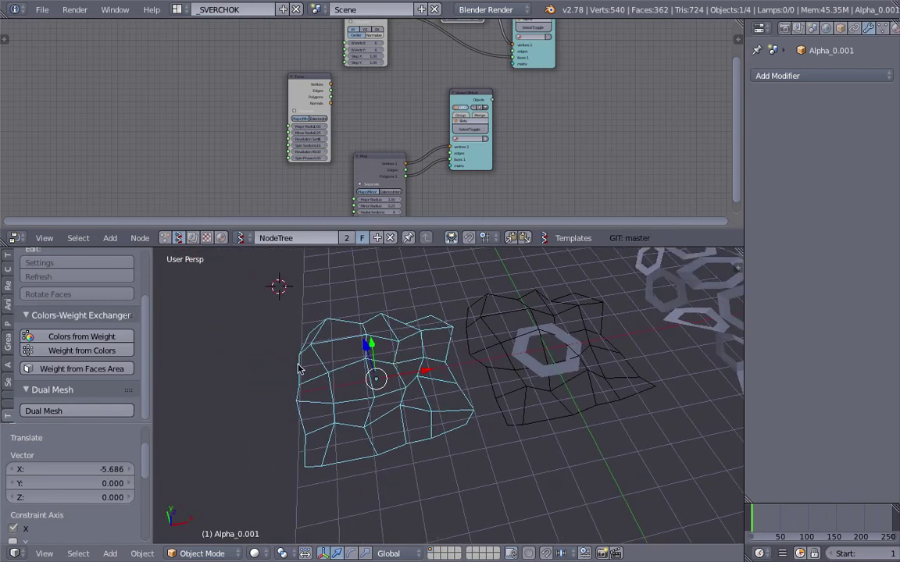
middle_click_drag(449, 367, 450, 361)
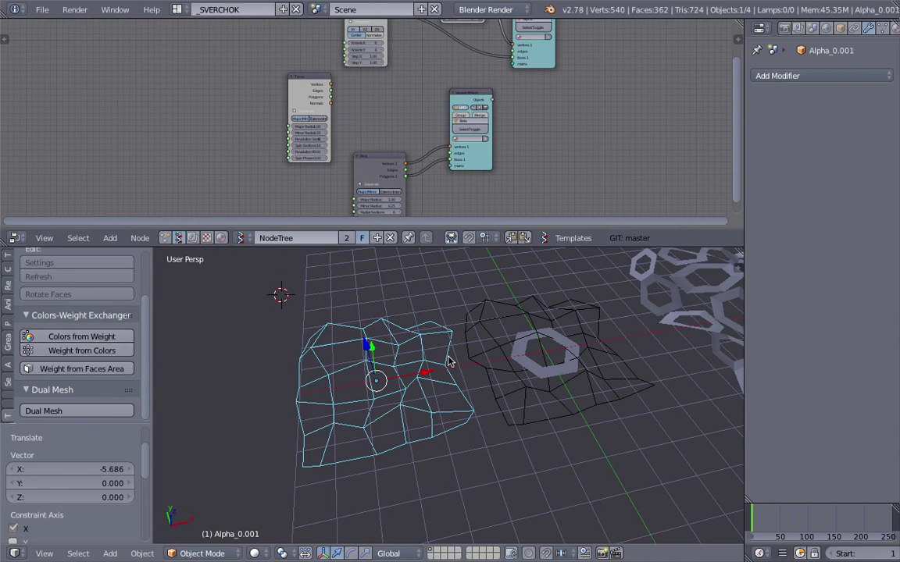
Convert the duplicated plane to a dual mesh using the Beauty polygon method with borders preserved.
right_click(522, 350)
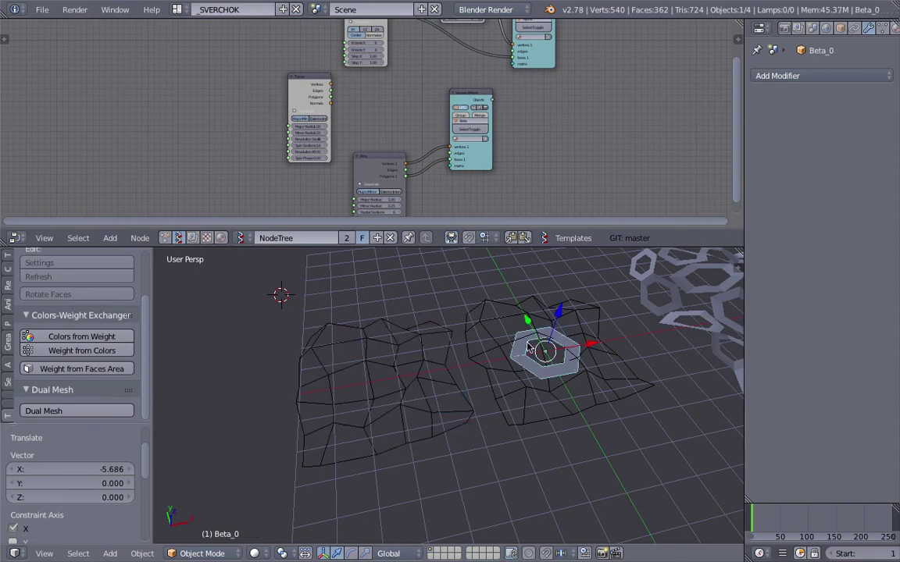
right_click(378, 349)
middle_click_drag(381, 373, 356, 401)
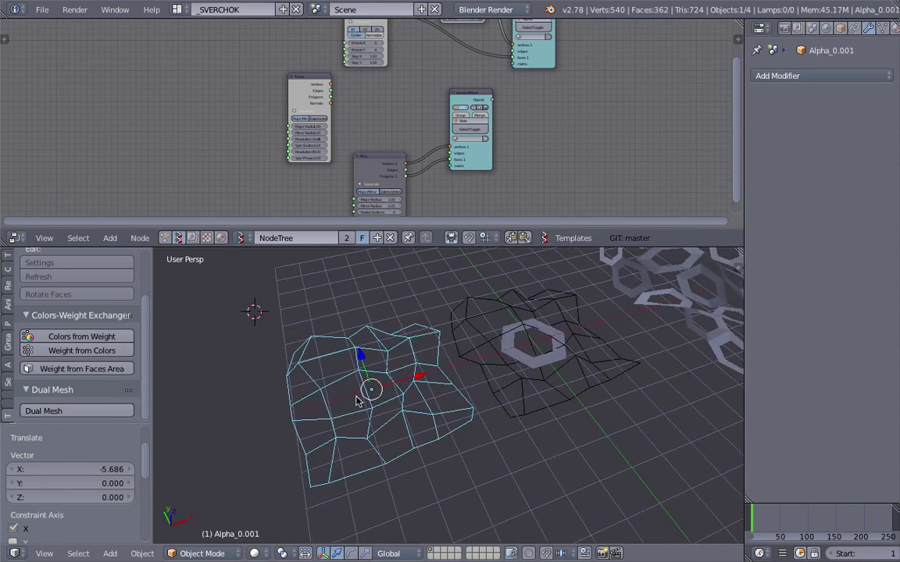
middle_click_drag(269, 407, 373, 476)
left_click(117, 410)
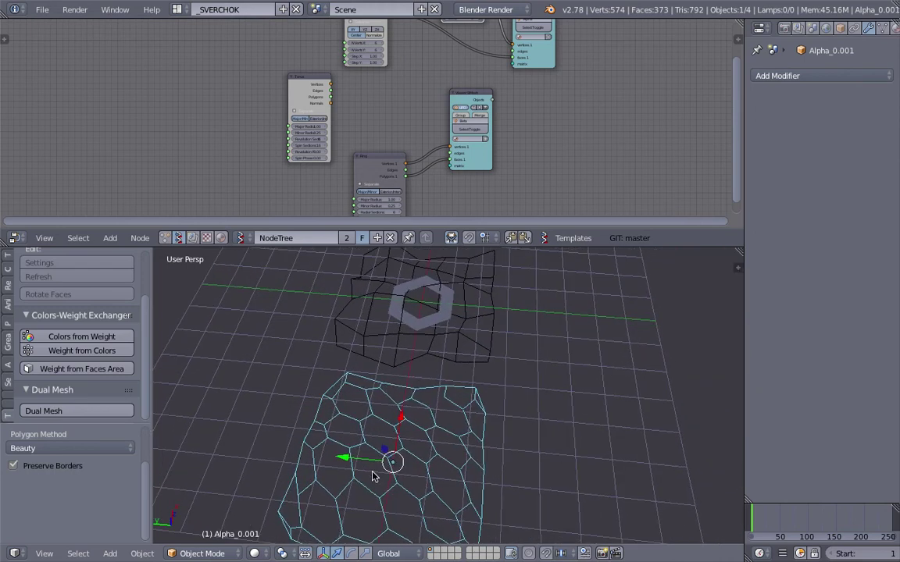
middle_click_drag(460, 473, 356, 404)
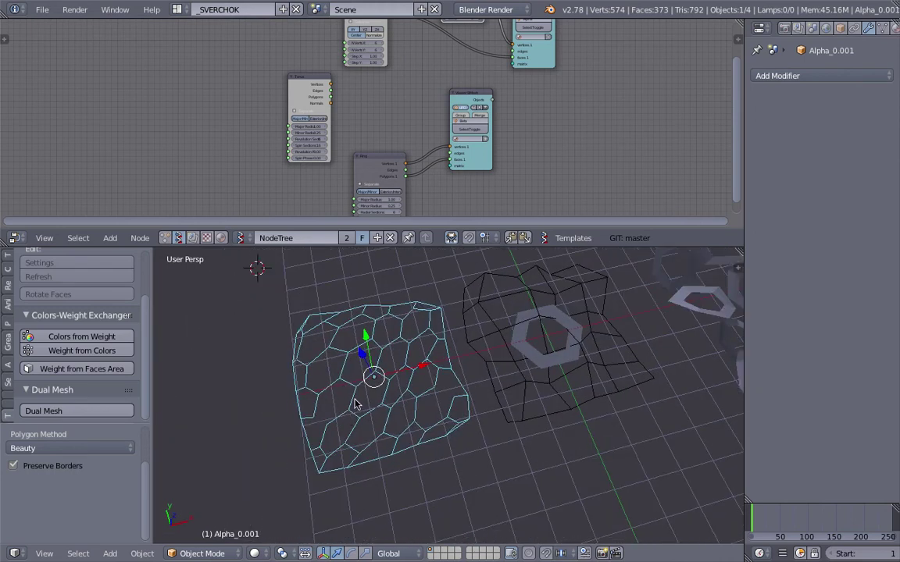
Tessellate the dual mesh with the hexagonal ring as component, using the Fan fill mode.
middle_click_drag(376, 370, 311, 365)
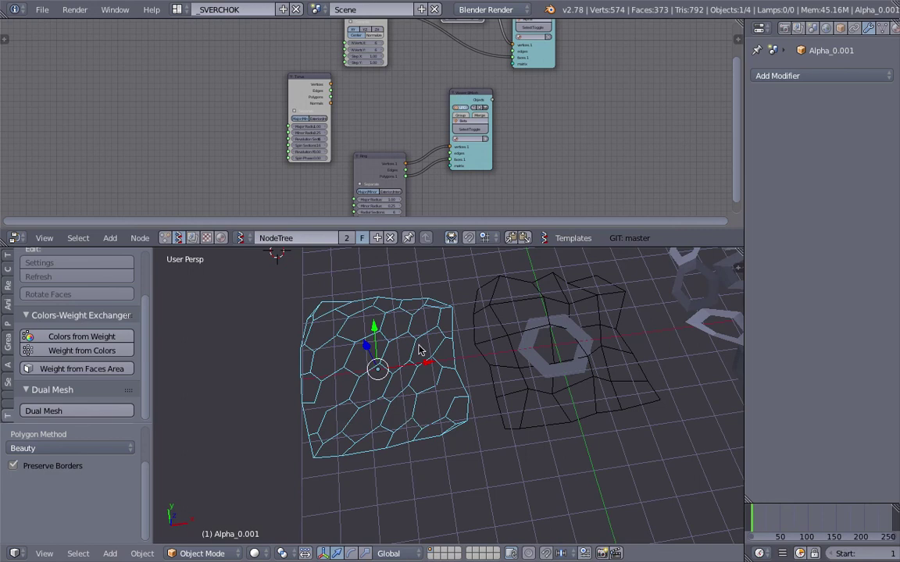
scroll(388, 410, "up", 2)
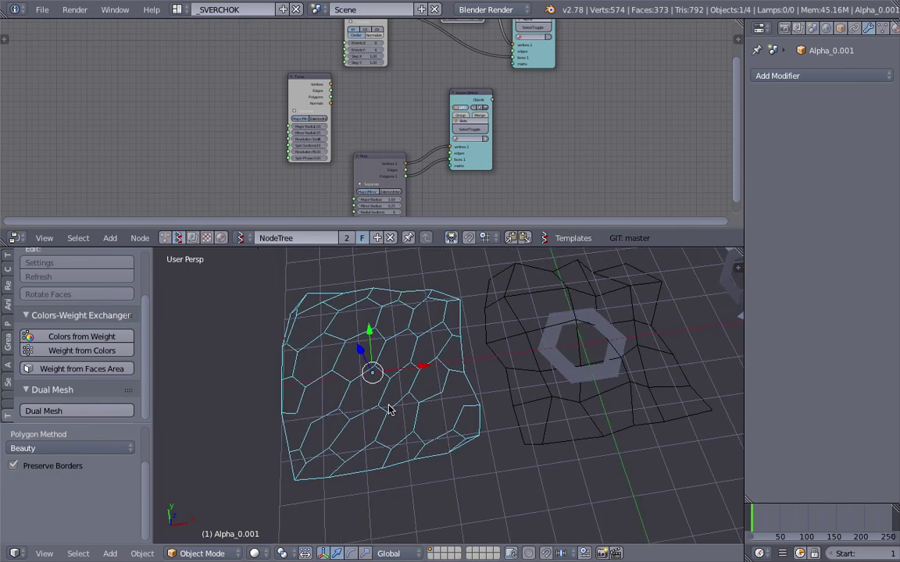
middle_click_drag(391, 411, 342, 384)
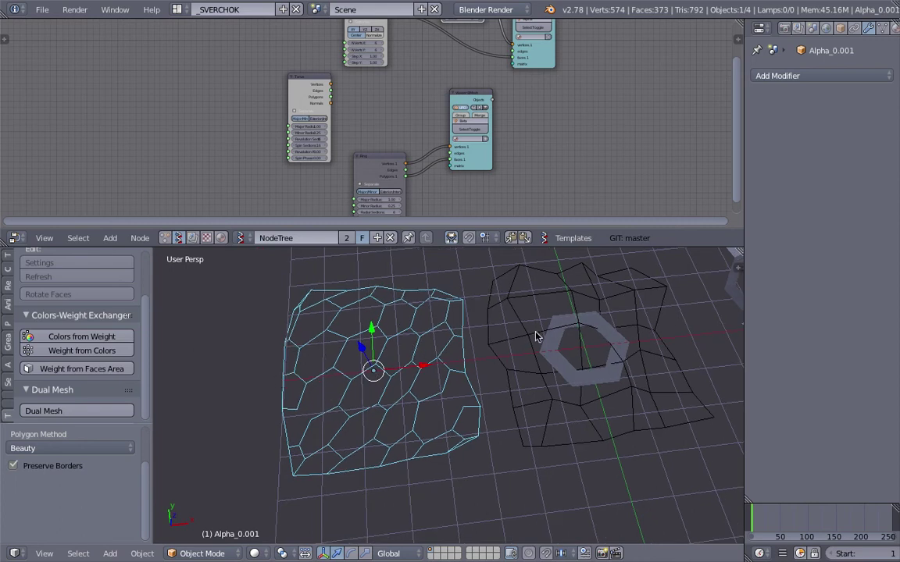
right_click(554, 324)
right_click(424, 326, "shift")
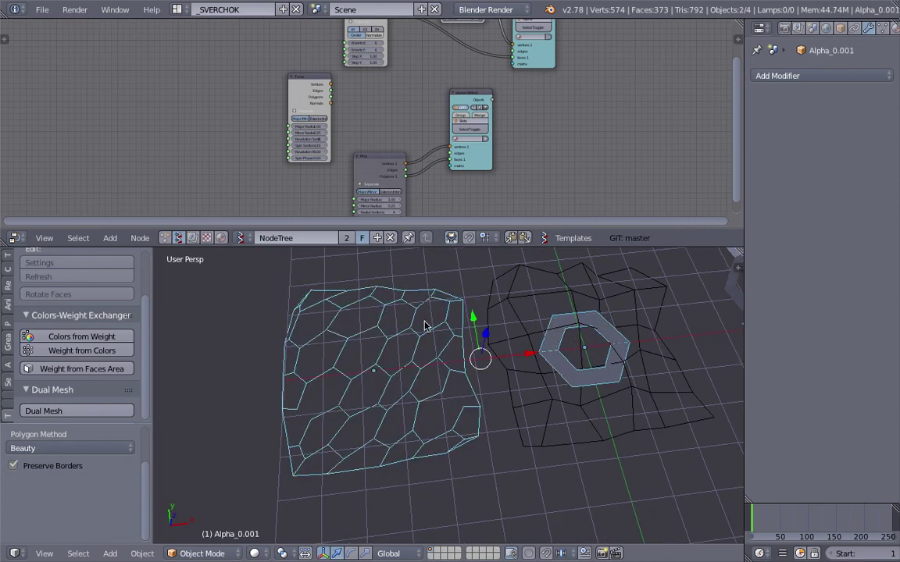
scroll(119, 319, "up", 3)
left_click(110, 289)
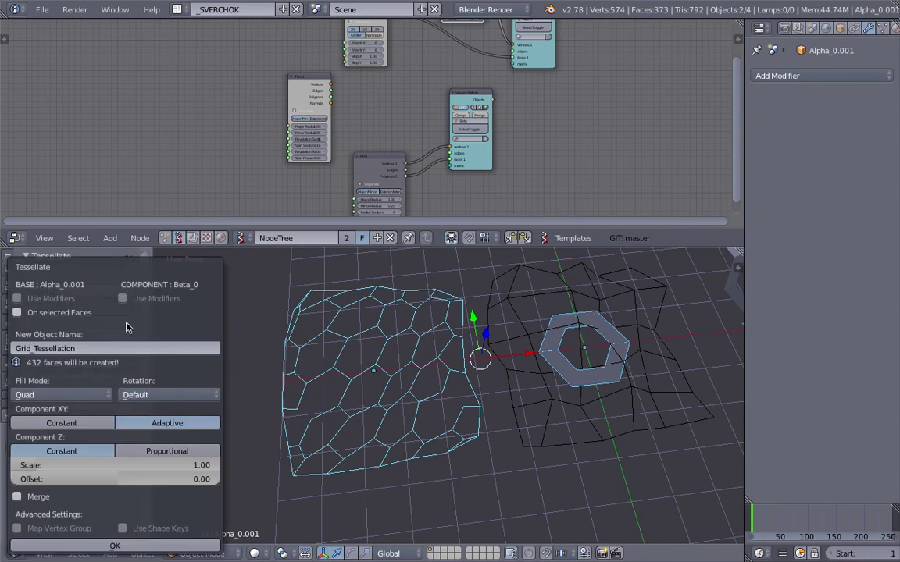
left_click(59, 395)
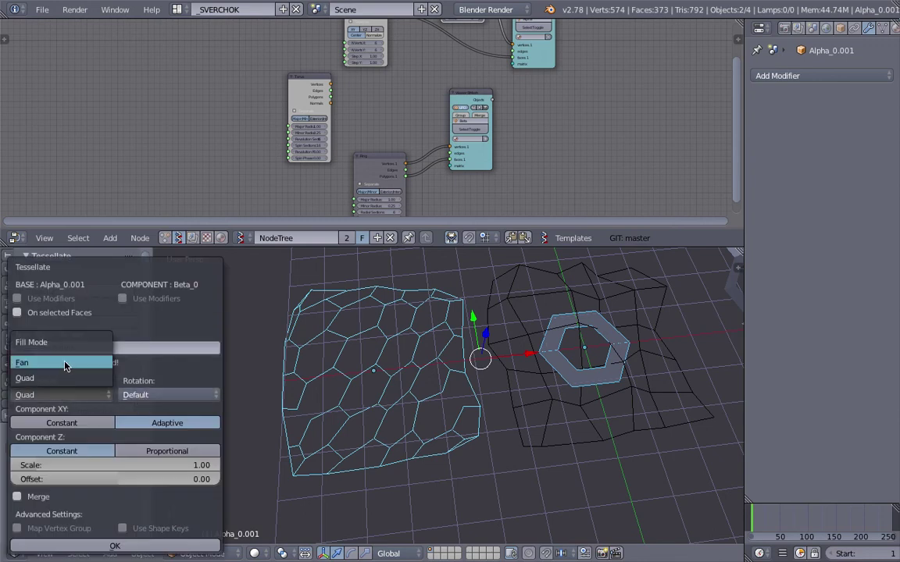
left_click(65, 365)
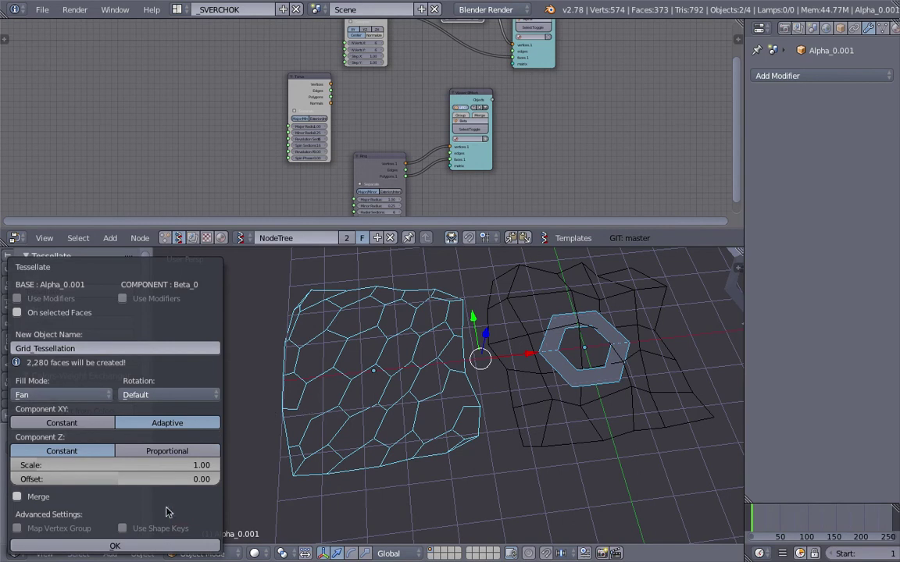
left_click(115, 546)
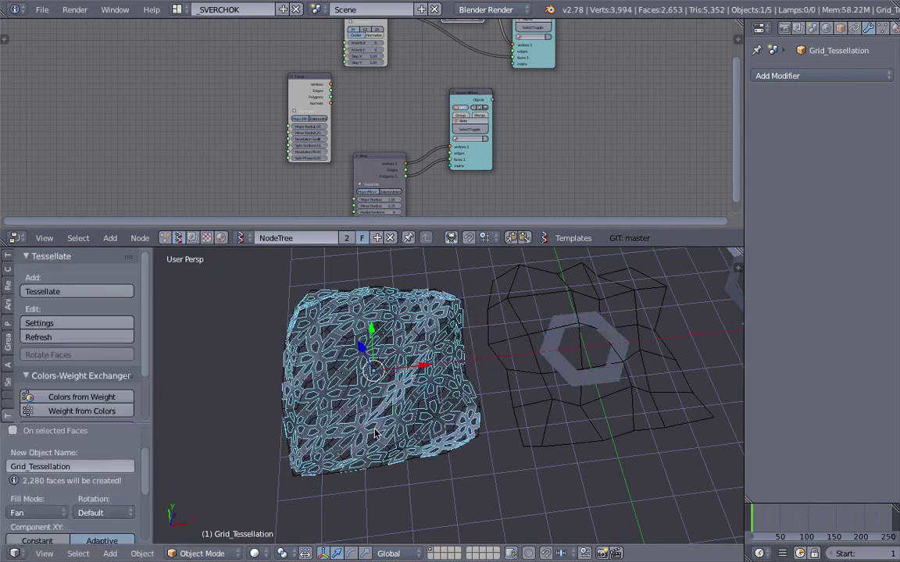
Move the Fan tessellation off the dual mesh to the free space beside it and deselect everything.
middle_click_drag(344, 390, 472, 419)
key("g")
left_click(271, 429)
middle_click_drag(271, 429, 747, 346)
key("a")
key("a")
scroll(504, 417, "up", 3)
key("a")
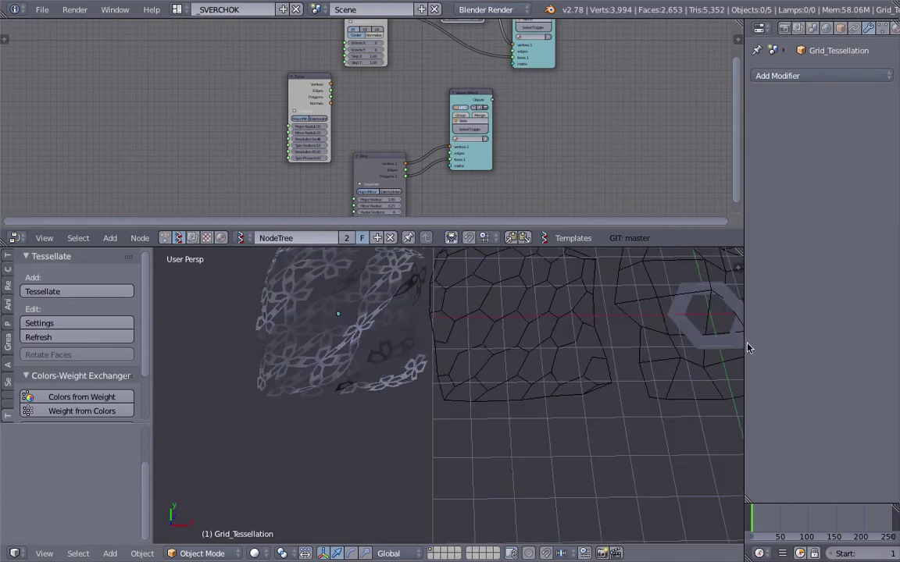
Widen the 3D viewport area, select the hexagonal ring and save the file over its existing version.
left_click_drag(745, 341, 811, 344)
scroll(723, 358, "down", 3)
middle_click_drag(719, 358, 634, 389, "shift")
key("ctrl+s")
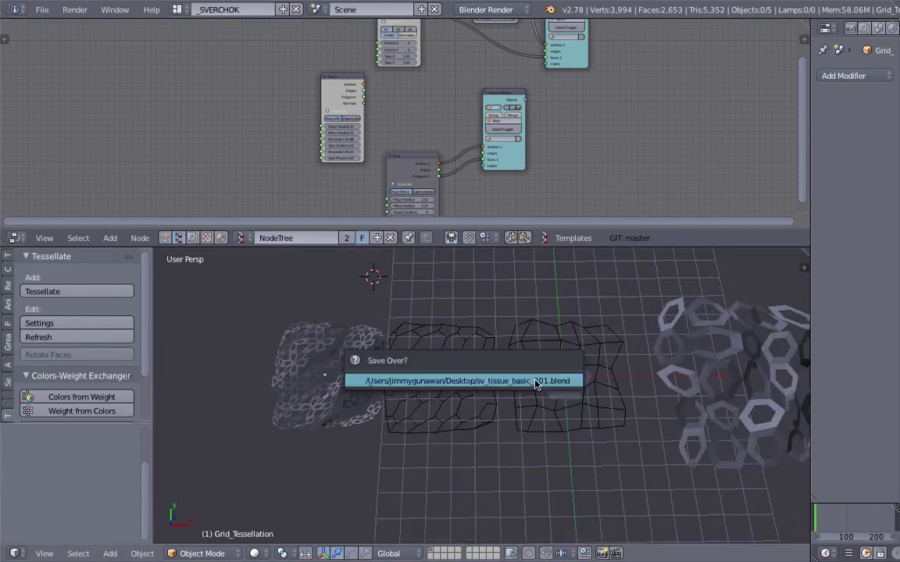
left_click(536, 382)
right_click(552, 364)
right_click(555, 365)
key("ctrl+s")
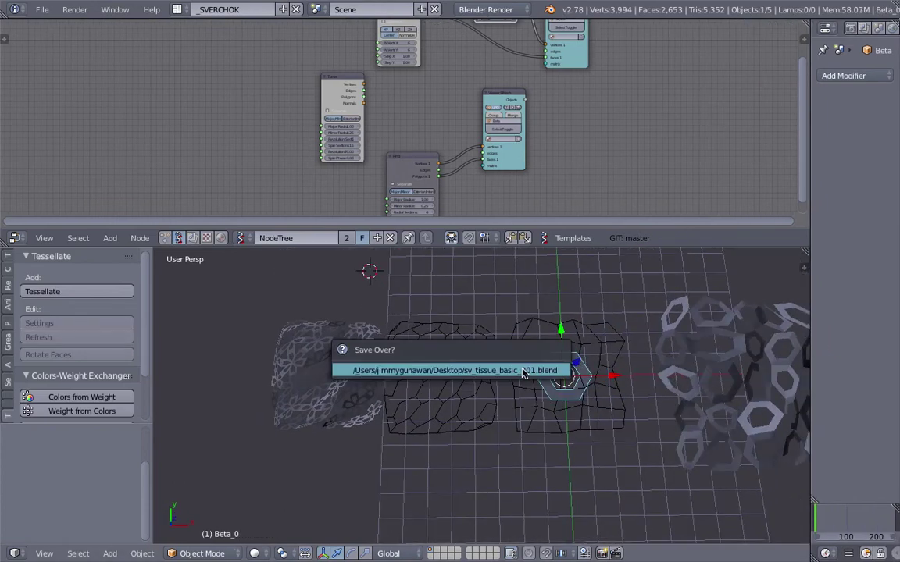
left_click(543, 368)
Examine the floral pattern of the Fan tessellation up close and select that object.
middle_click_drag(422, 401, 451, 394)
scroll(412, 402, "up", 5)
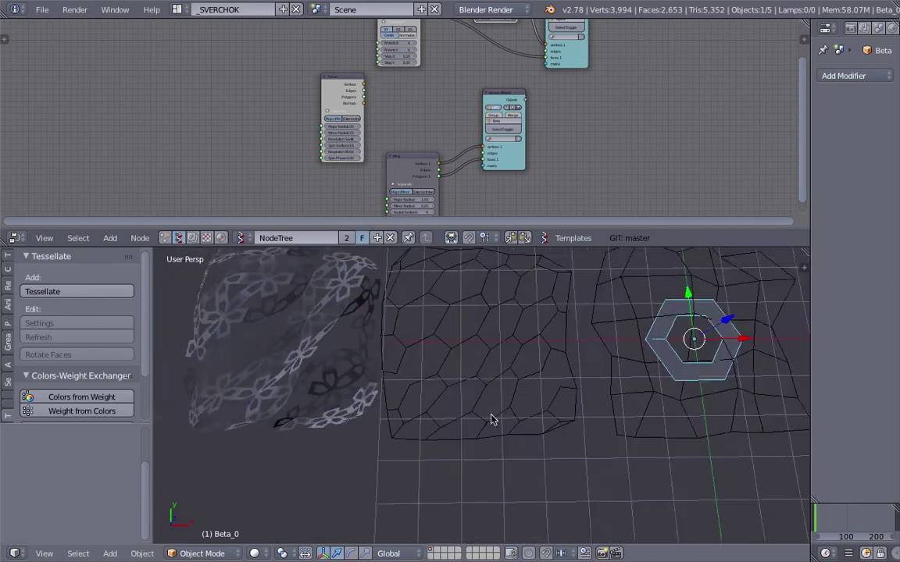
middle_click_drag(584, 405, 536, 410, "shift")
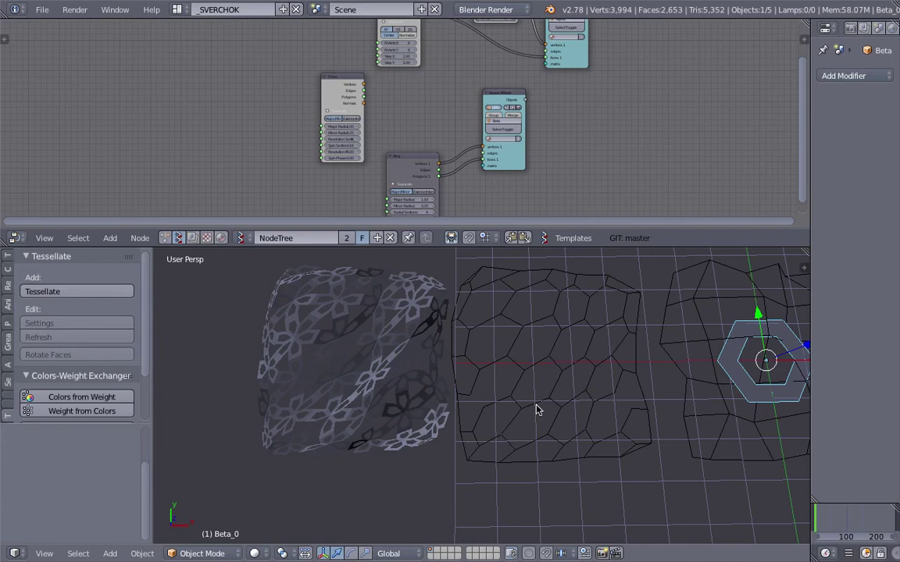
middle_click_drag(536, 410, 392, 432)
scroll(397, 391, "up", 3)
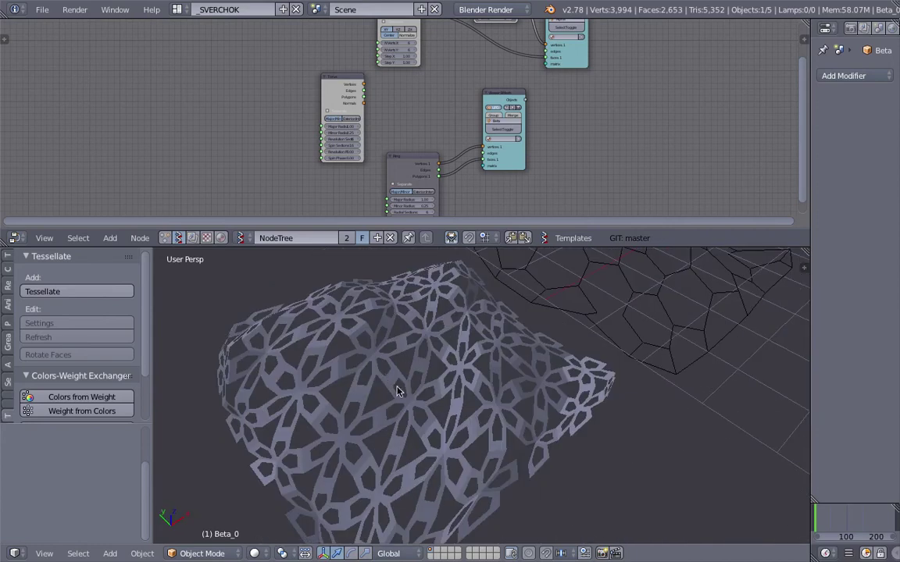
middle_click_drag(397, 390, 425, 364)
right_click(395, 383)
middle_click_drag(473, 388, 440, 405)
scroll(411, 424, "down", 3)
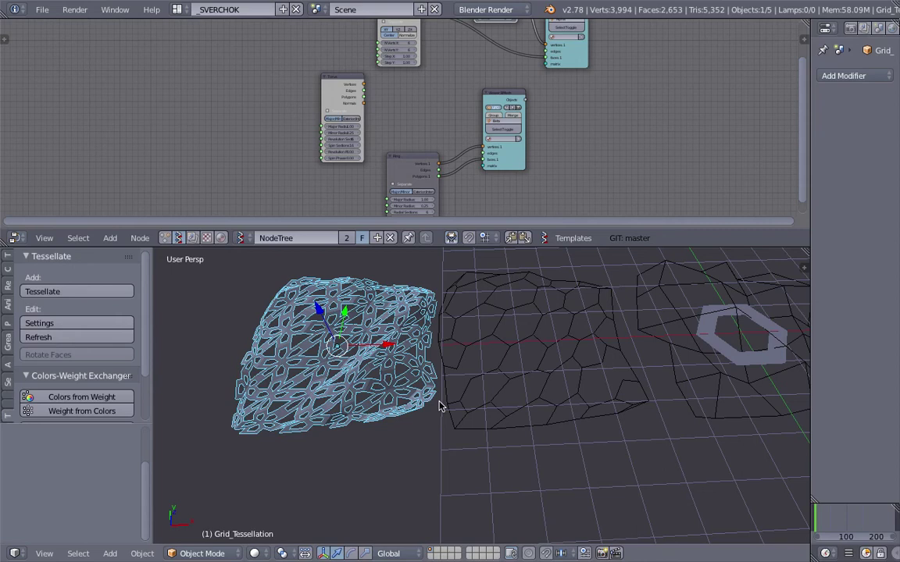
Compare the selected Fan tessellation with the neighbouring dual mesh from several angles.
middle_click_drag(398, 345, 399, 350)
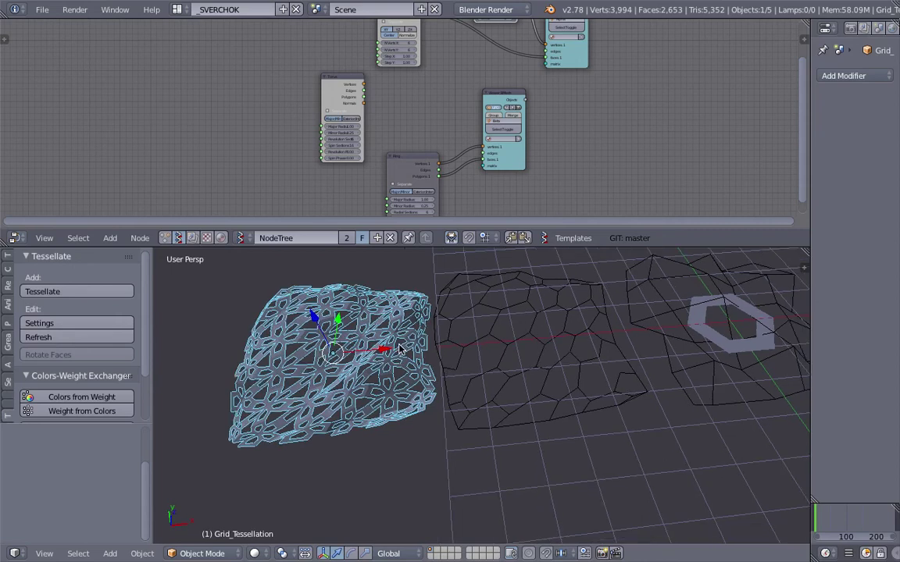
scroll(476, 367, "down", 2)
scroll(489, 339, "up", 3)
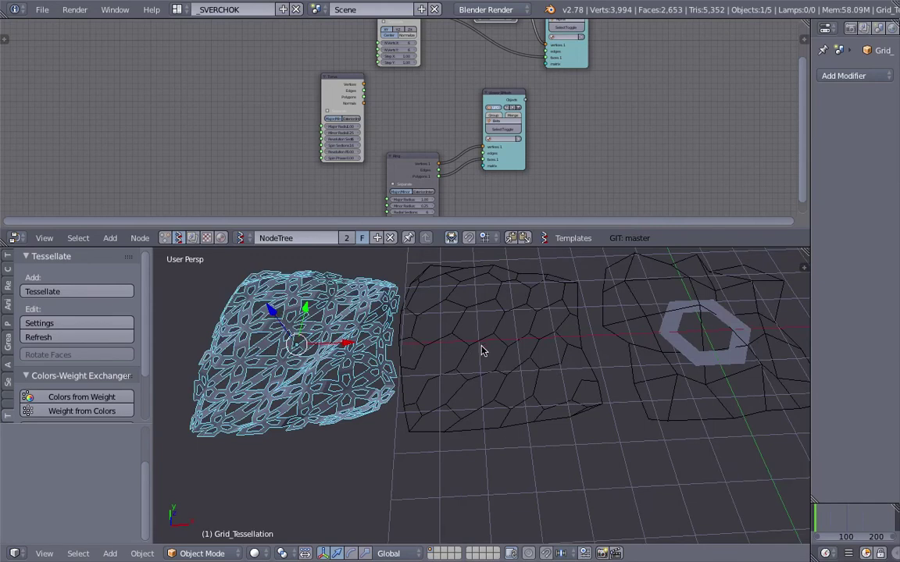
middle_click_drag(481, 351, 446, 339)
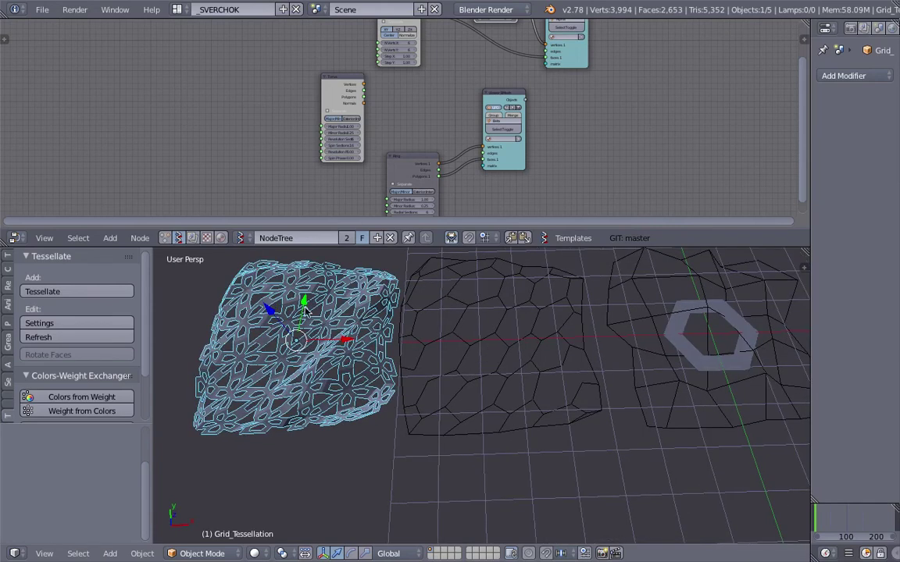
middle_click_drag(305, 311, 486, 331, "shift")
scroll(480, 391, "up", 4)
middle_click_drag(479, 391, 443, 403)
scroll(555, 353, "up", 3)
scroll(584, 340, "down", 2)
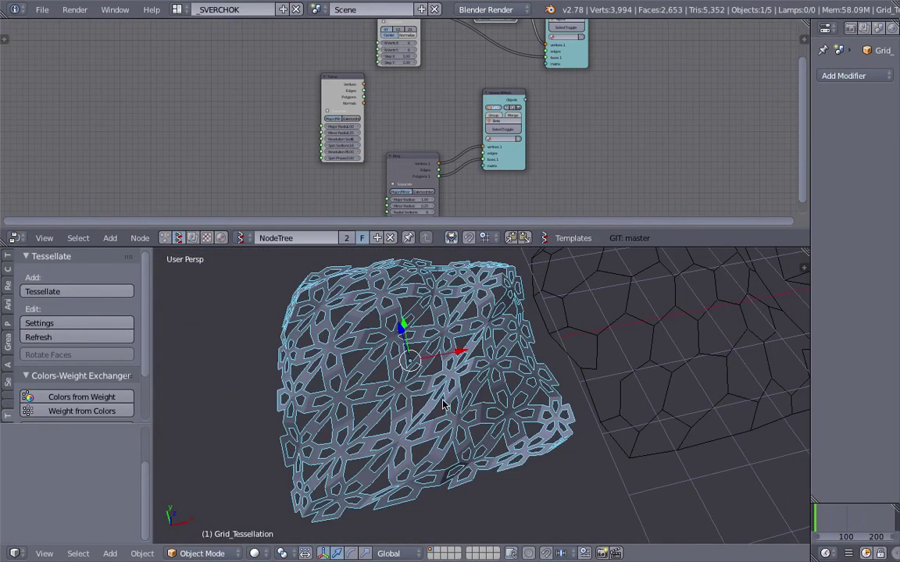
mouse_move(443, 404)
middle_mouse_down()
mouse_move(516, 301)
mouse_move(440, 397)
middle_mouse_up()
scroll(439, 397, "up", 3)
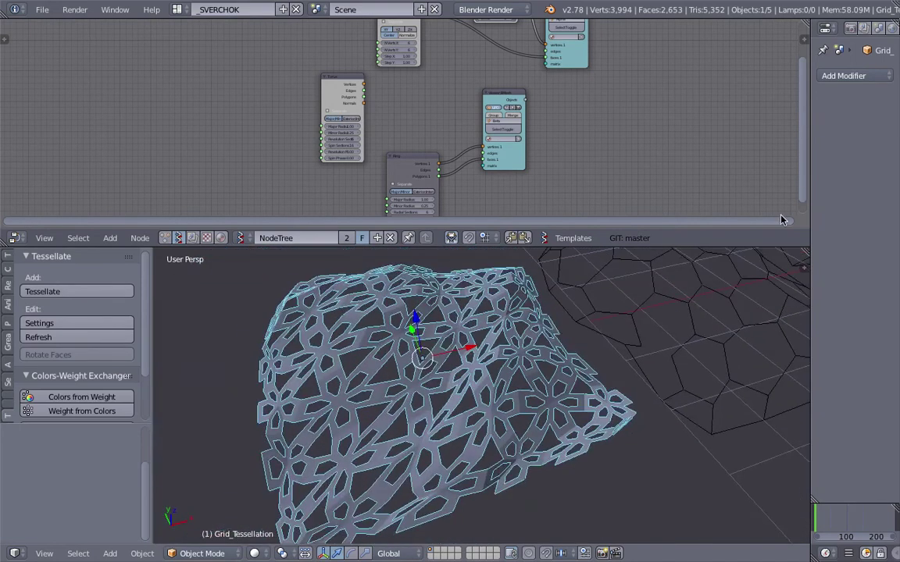
Try a Solidify modifier with a thickness of 0.08 on the Fan tessellation and remove it.
scroll(369, 413, "down", 2)
left_click(840, 77)
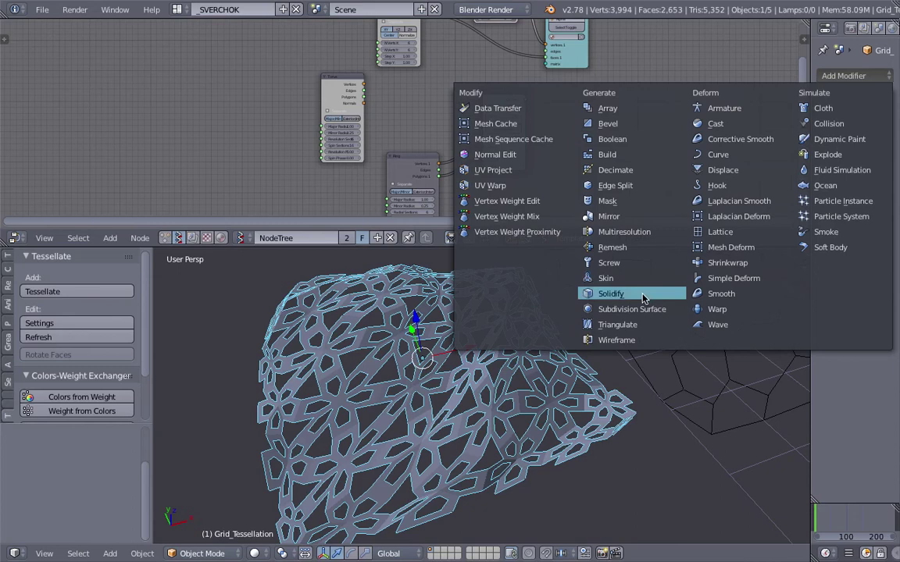
left_click(629, 294)
mouse_move(811, 134)
left_mouse_down()
mouse_move(750, 136)
mouse_move(820, 144)
left_mouse_up()
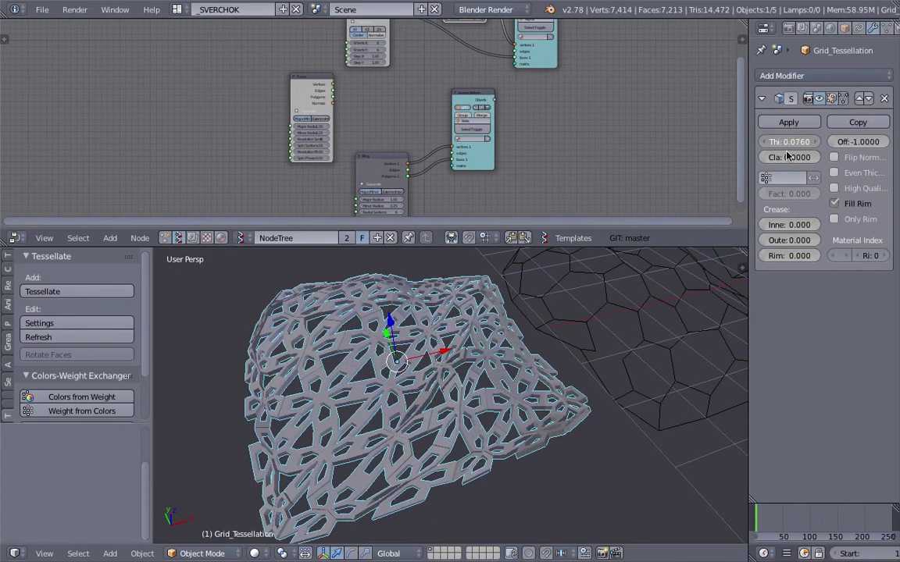
scroll(539, 445, "up", 3)
middle_click_drag(539, 445, 561, 414)
scroll(561, 414, "down", 3)
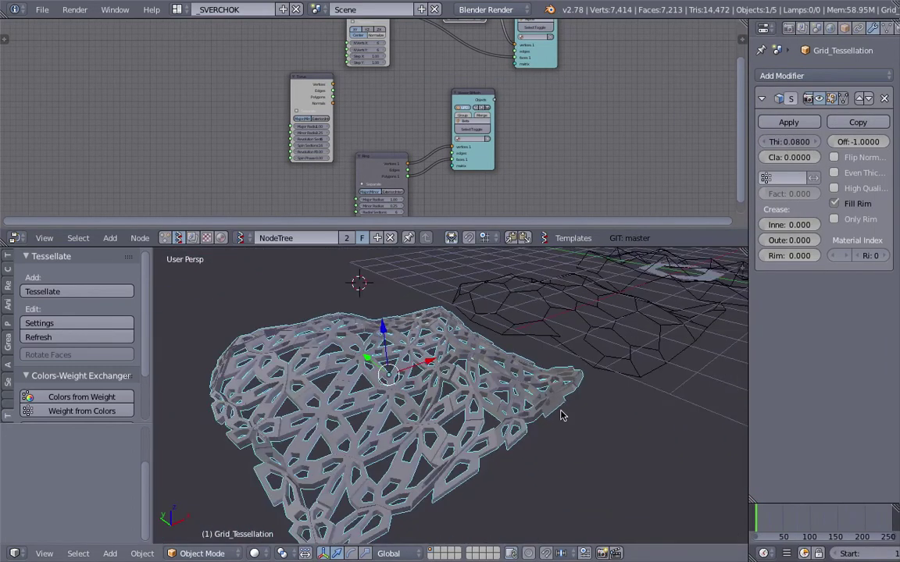
left_click(884, 98)
Review the Tessellate fill mode options with the hexagonal ring as component and the dual mesh as base.
middle_click_drag(625, 335, 441, 399)
left_click(62, 292)
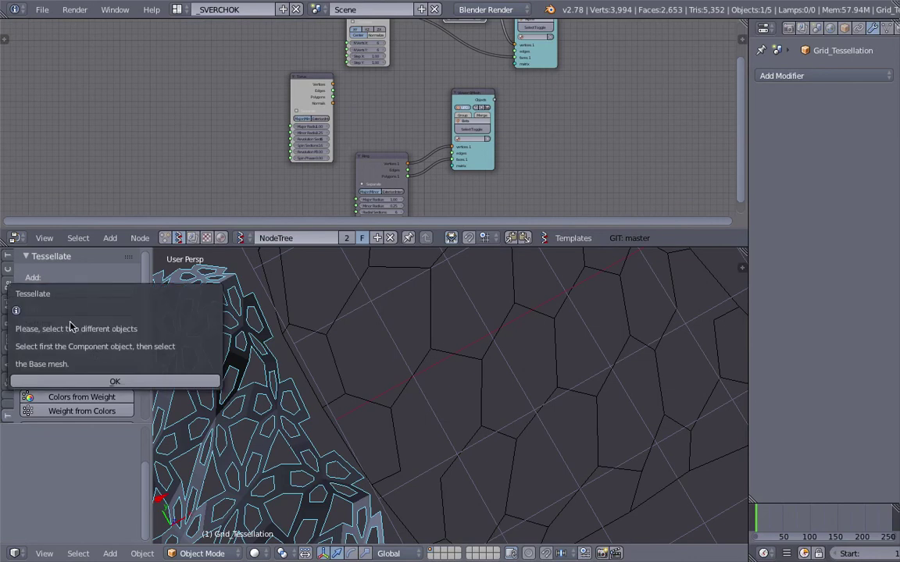
left_click(110, 378)
middle_click_drag(203, 376, 508, 372)
scroll(438, 363, "down", 3)
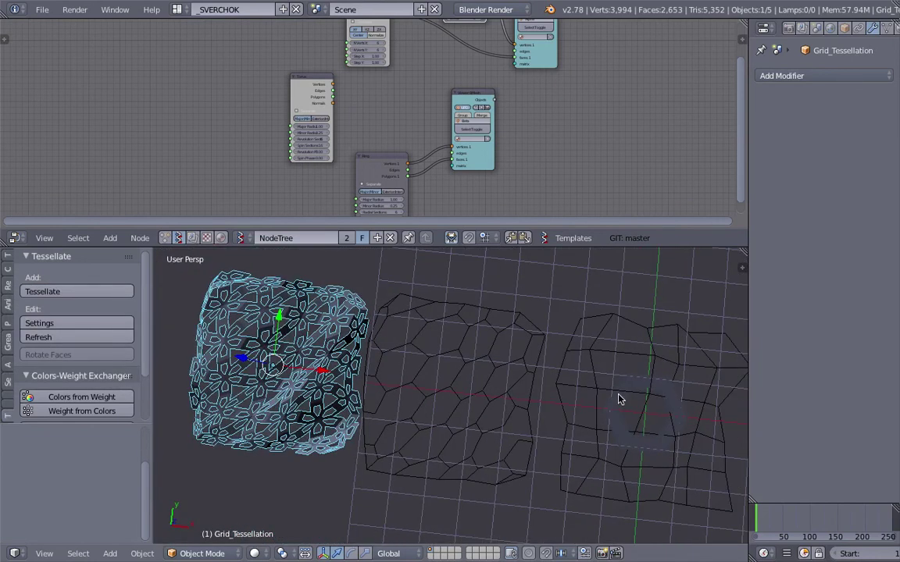
right_click(618, 388)
right_click(504, 362, "shift")
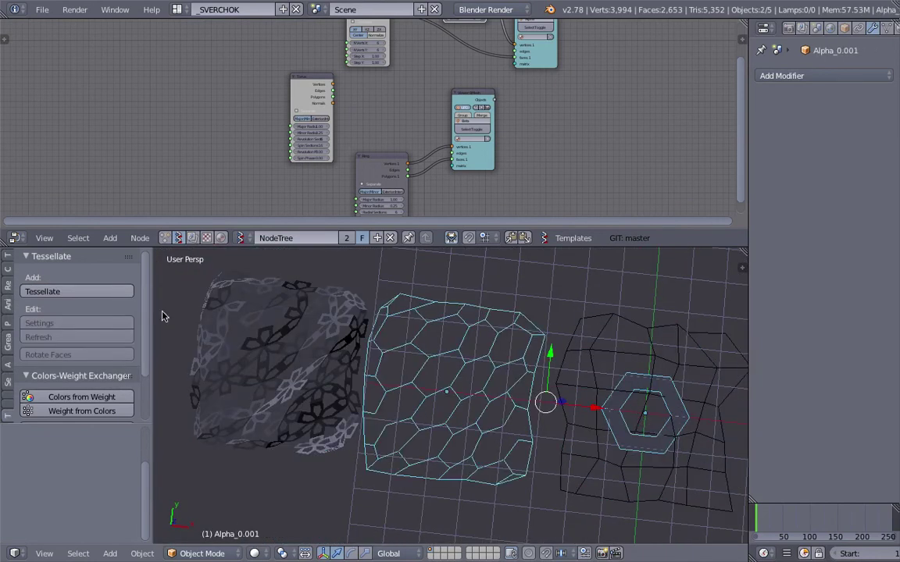
left_click(76, 292)
left_click(53, 395)
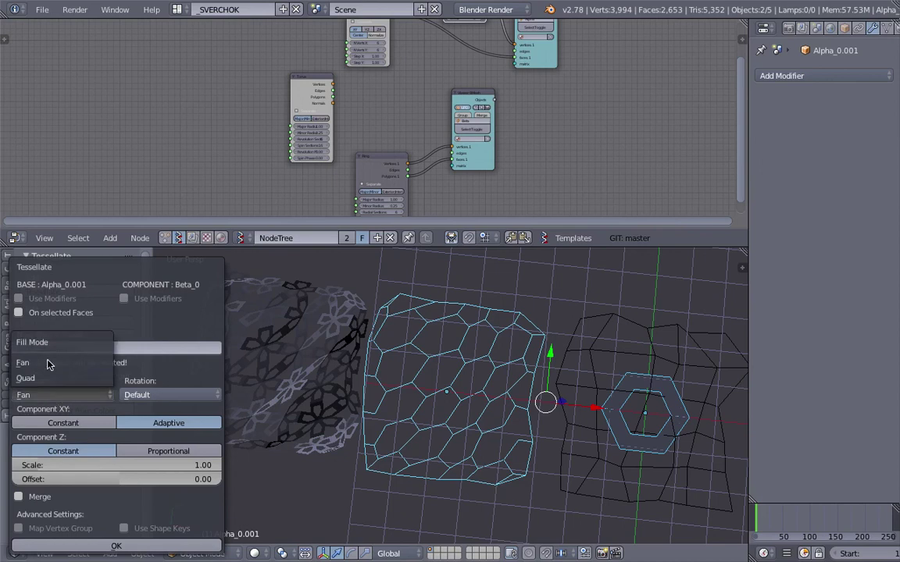
Sketch a Grease Pencil square divided into four cells on the empty grid above the dual mesh.
scroll(460, 390, "down", 3)
middle_click_drag(460, 391, 429, 462, "shift")
scroll(459, 401, "up", 4)
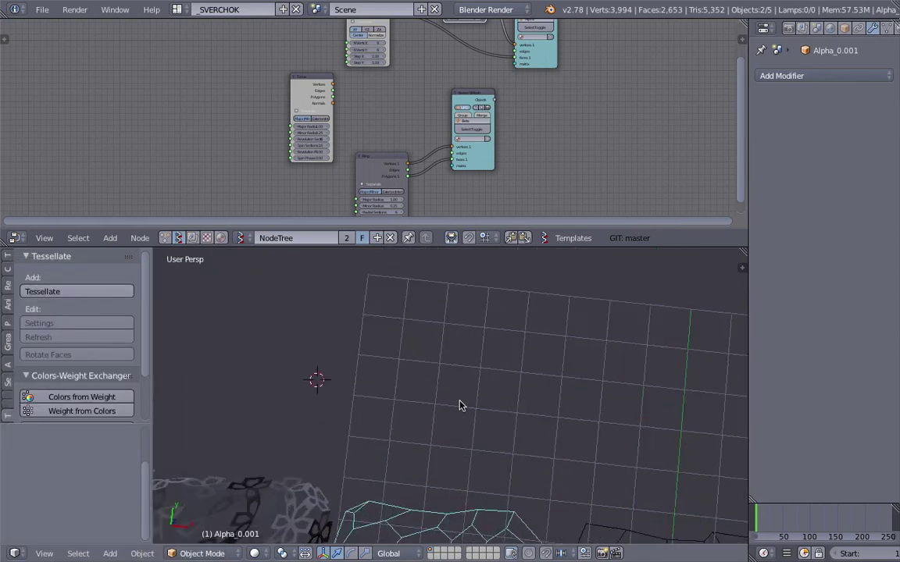
middle_click_drag(459, 405, 460, 375)
mouse_move(428, 314)
left_mouse_down()
mouse_move(435, 408)
mouse_move(527, 344)
mouse_move(528, 308)
mouse_move(430, 311)
left_mouse_up()
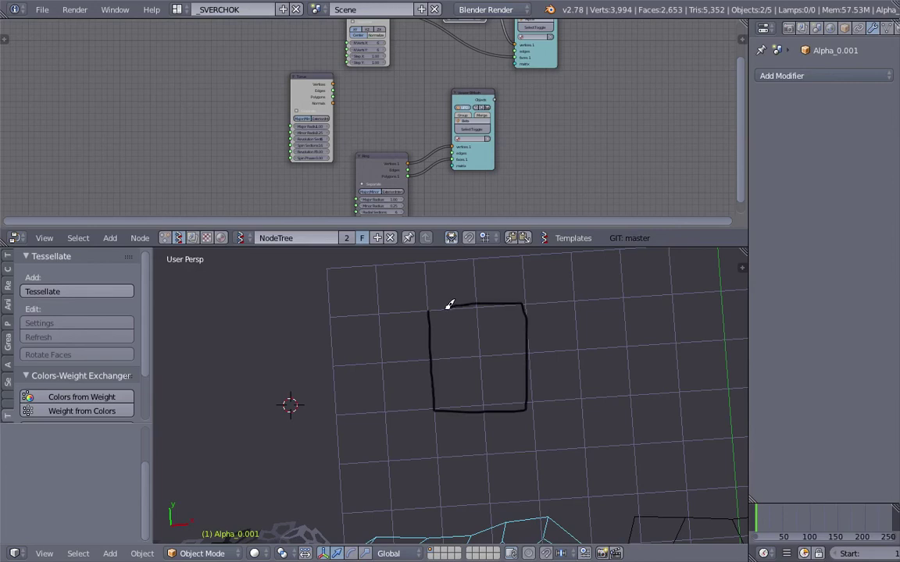
left_click_drag(430, 358, 516, 358)
left_click_drag(476, 304, 497, 412)
Sketch an irregular polygon beside the divided square and split it into a fan of triangles from its center.
mouse_move(500, 414)
middle_mouse_down()
mouse_move(453, 367)
mouse_move(313, 422)
mouse_move(341, 408)
mouse_move(352, 463)
mouse_move(362, 425)
mouse_move(261, 459)
middle_mouse_up()
scroll(143, 359, "down", 2)
middle_click_drag(309, 381, 251, 428, "shift")
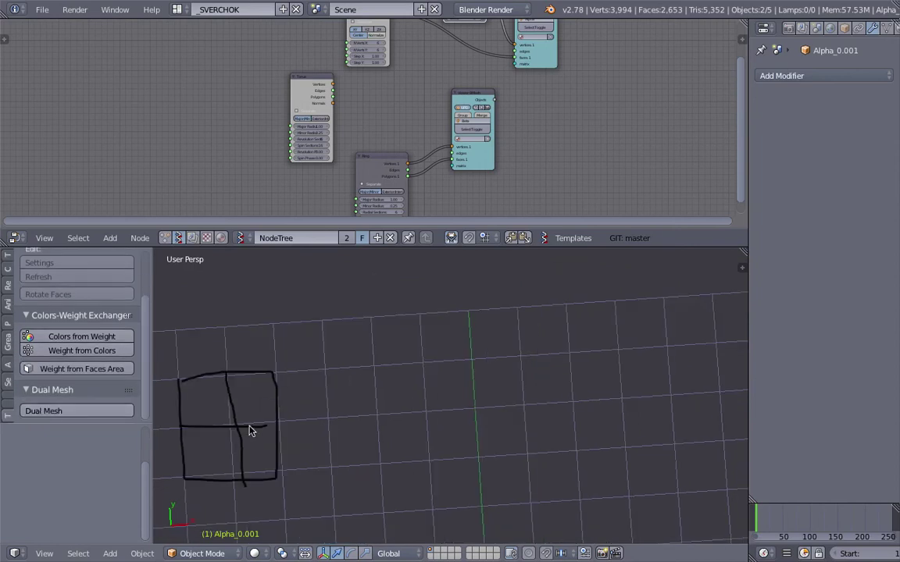
mouse_move(340, 384)
left_mouse_down()
mouse_move(359, 368)
mouse_move(386, 364)
mouse_move(398, 406)
mouse_move(348, 411)
mouse_move(341, 383)
left_mouse_up()
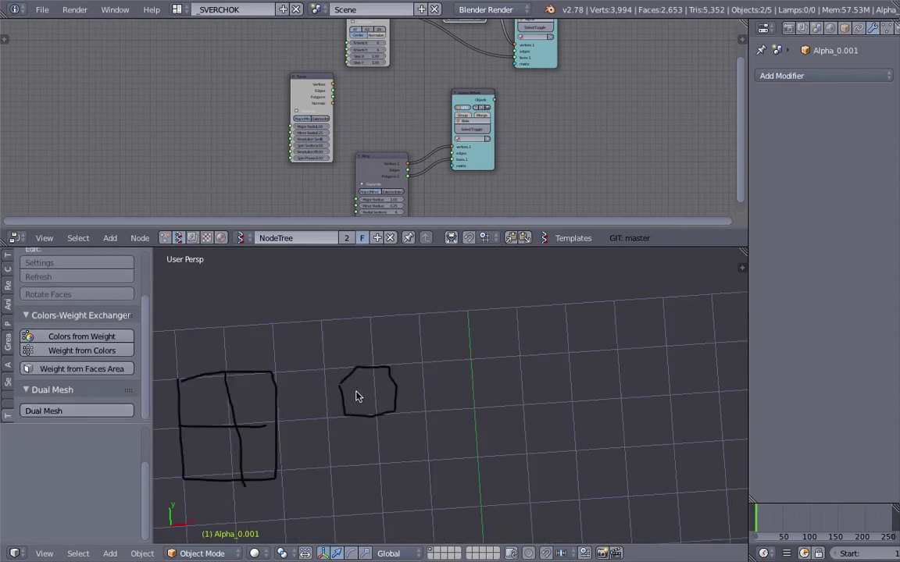
scroll(352, 396, "up", 4)
left_click_drag(260, 339, 290, 386)
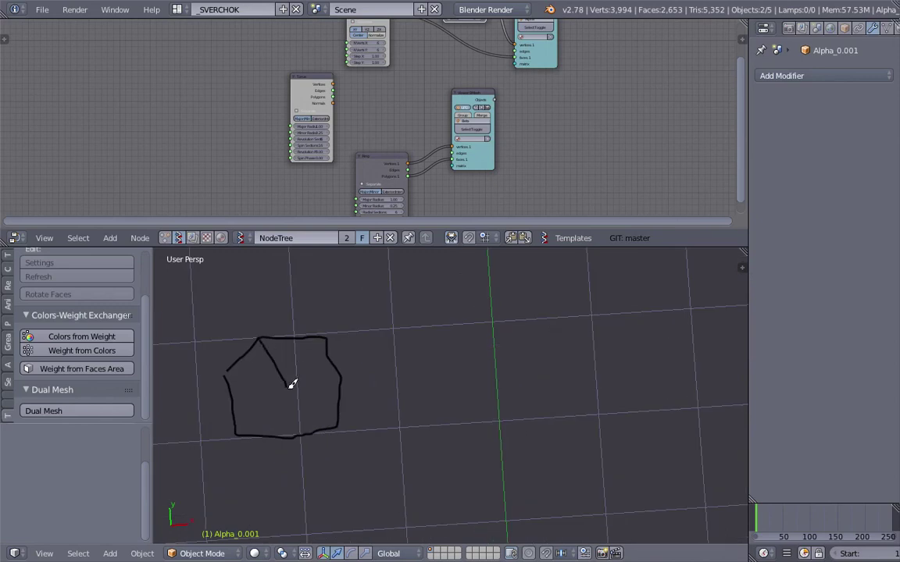
mouse_move(232, 367)
left_mouse_down()
mouse_move(288, 382)
mouse_move(239, 432)
left_mouse_up()
mouse_move(290, 388)
left_mouse_down()
mouse_move(301, 434)
mouse_move(313, 403)
mouse_move(337, 423)
mouse_move(323, 384)
left_mouse_up()
scroll(247, 370, "up", 3)
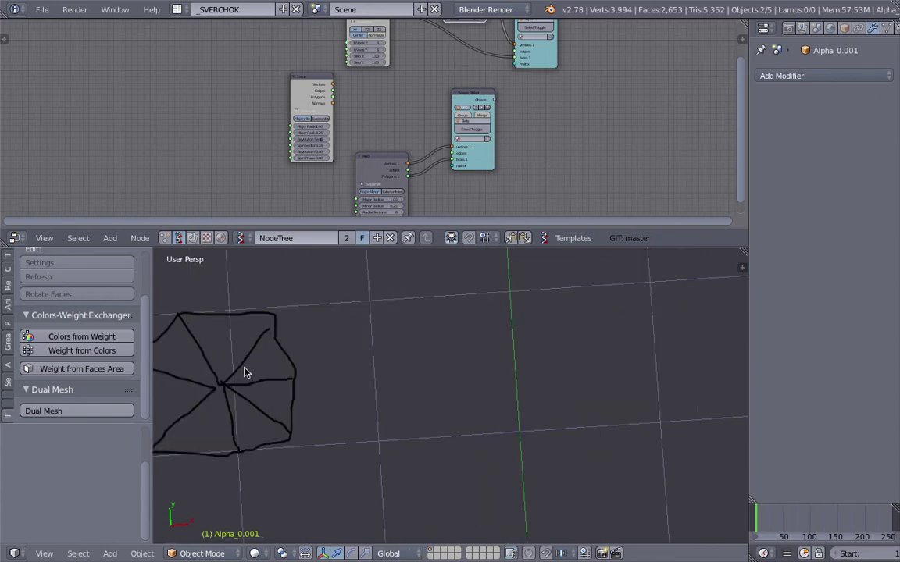
Draw a smaller triangle inside the fan segments of the sketched polygon to illustrate the component placement.
middle_click_drag(169, 336, 263, 382, "shift")
mouse_move(222, 377)
left_mouse_down()
mouse_move(251, 400)
mouse_move(221, 396)
mouse_move(264, 403)
mouse_move(264, 359)
mouse_move(286, 393)
mouse_move(333, 392)
mouse_move(309, 411)
left_mouse_up()
mouse_move(227, 450)
left_mouse_down()
mouse_move(200, 435)
mouse_move(223, 451)
mouse_move(231, 494)
mouse_move(274, 455)
left_mouse_up()
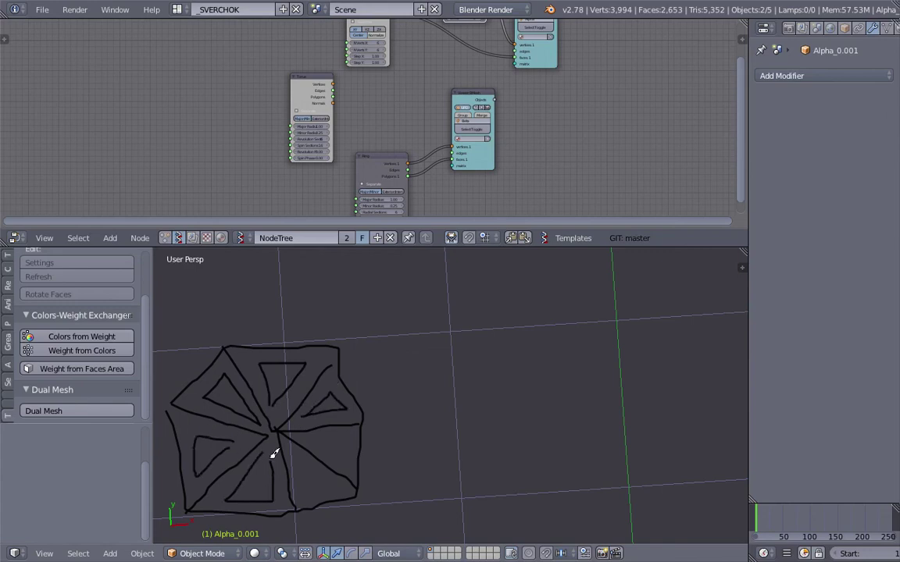
scroll(428, 484, "down", 10)
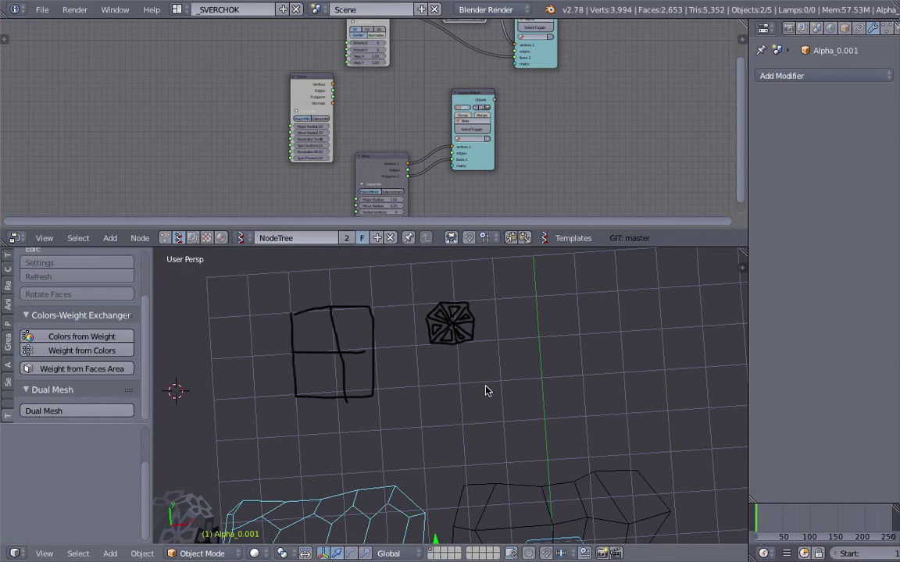
Select the hexagonal ring component in the base grid and save the blend file over its existing version.
scroll(539, 443, "up", 6)
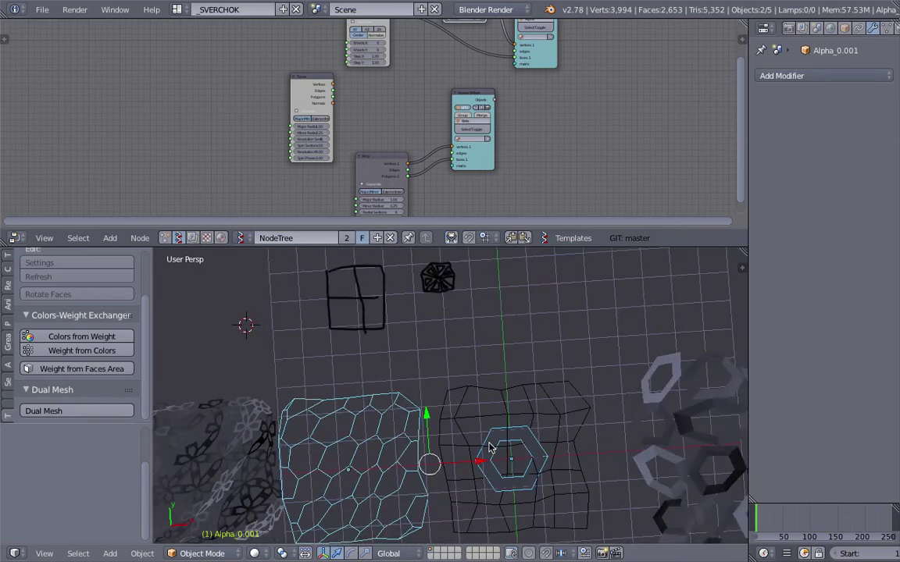
right_click(501, 339)
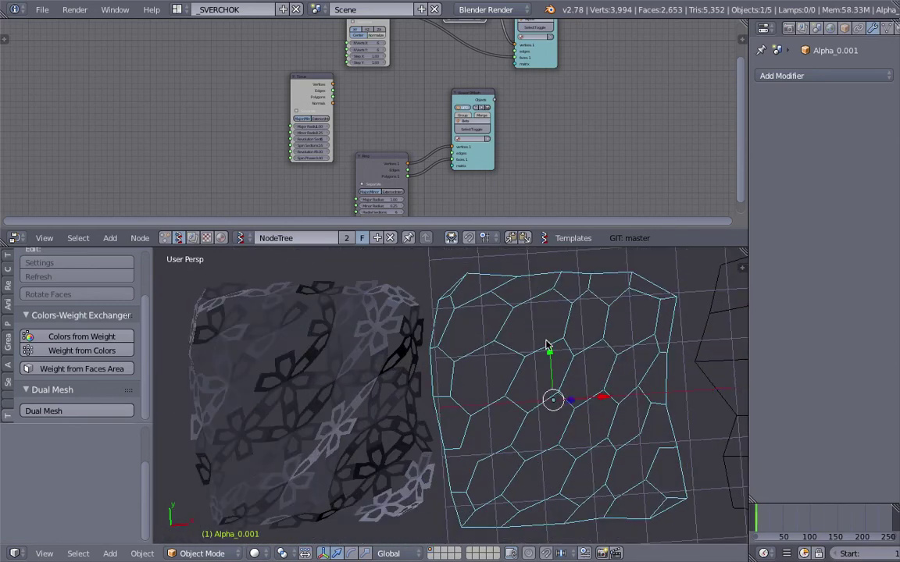
scroll(531, 341, "down", 2)
middle_click_drag(516, 339, 458, 349, "shift")
key("r")
key("r")
right_click(462, 384)
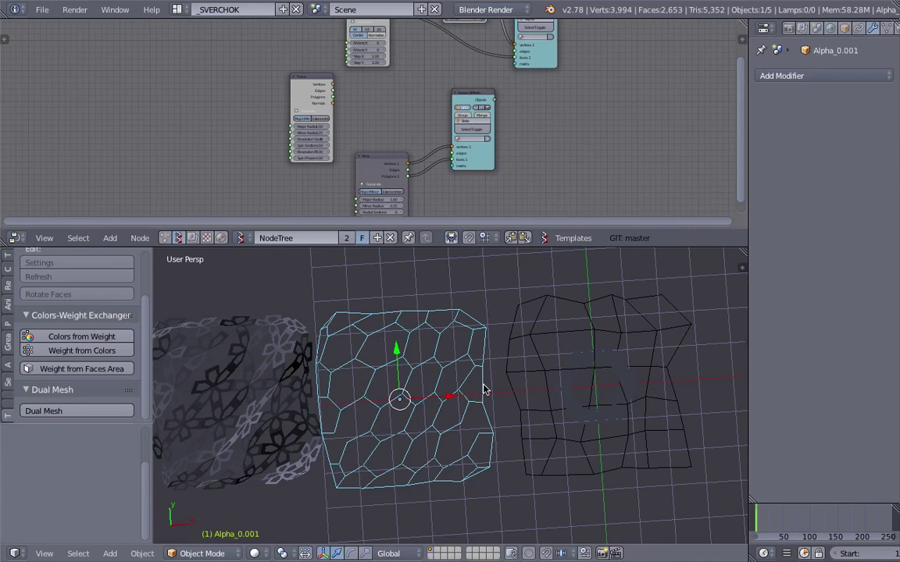
mouse_move(534, 381)
middle_mouse_down("shift")
mouse_move(511, 372)
mouse_move(528, 364)
middle_mouse_up("shift")
right_click(545, 363)
right_click(556, 359)
key("ctrl+s")
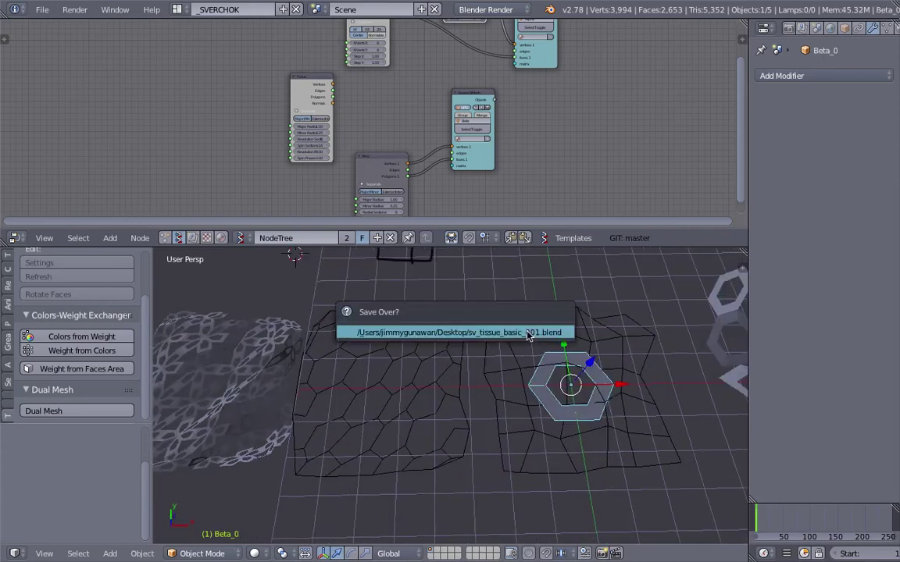
left_click(531, 338)
Set the Ring node's radial sections to 3 and its minor radius to 0.34.
scroll(318, 121, "up", 4)
scroll(318, 121, "up", 1)
middle_click_drag(312, 90, 340, 117)
middle_click_drag(295, 197, 306, 21)
middle_click_drag(354, 203, 334, 172)
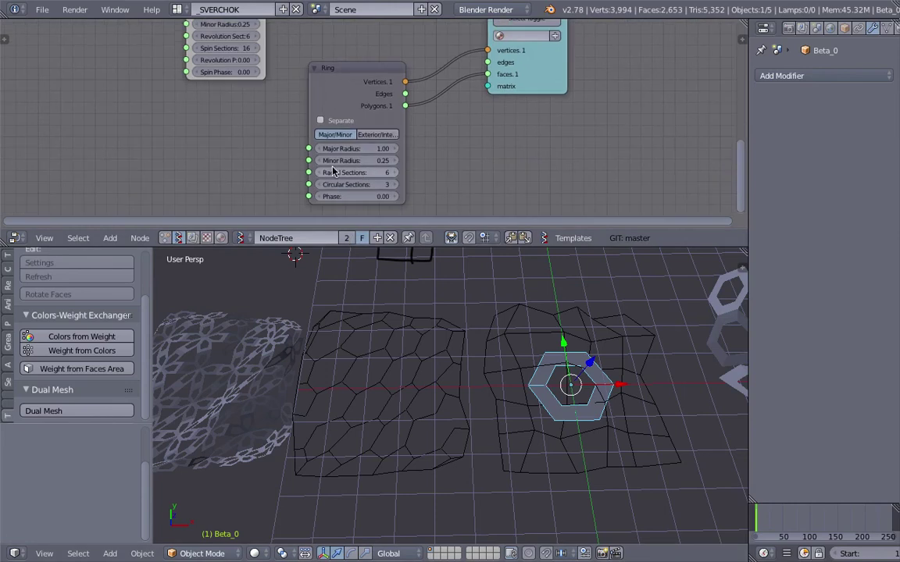
left_click(322, 174)
left_click(321, 175)
scroll(500, 368, "up", 1)
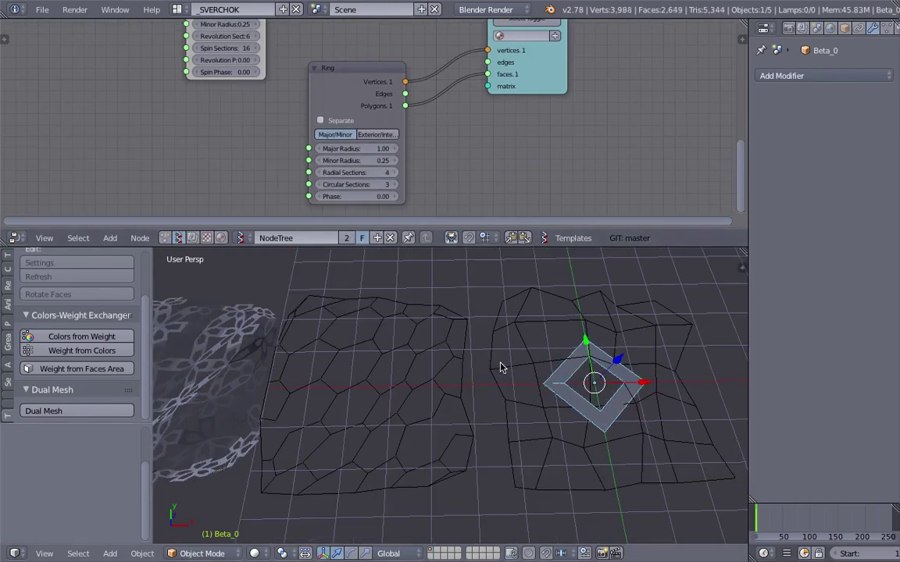
left_click(328, 175)
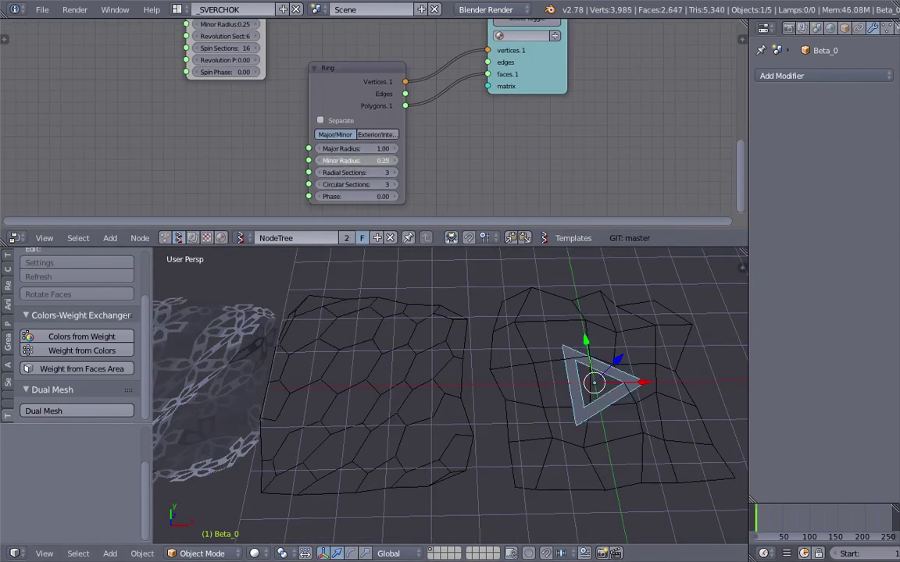
scroll(360, 160, "up", 3, "ctrl")
Tessellate the dual mesh with the triangular ring as component, using Fan fill mode and Adaptive component XY.
scroll(539, 410, "down", 2)
scroll(539, 410, "down", 1)
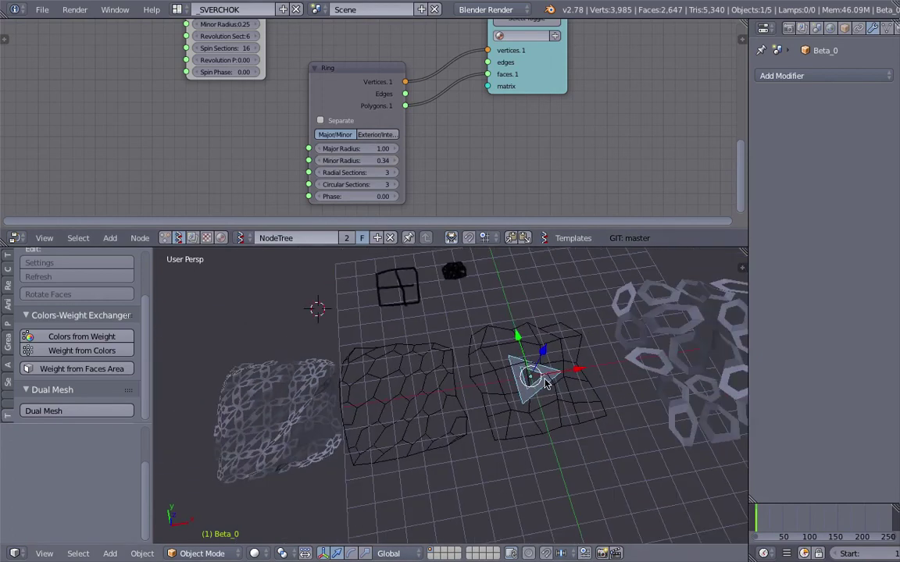
scroll(406, 351, "up", 2, "ctrl")
right_click(360, 382)
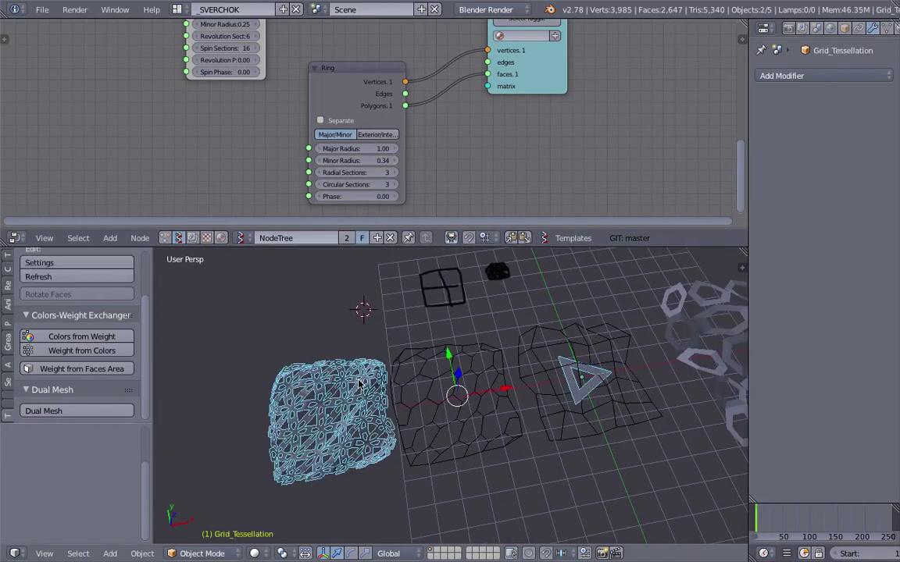
right_click(520, 377)
right_click(512, 332)
right_click(414, 328)
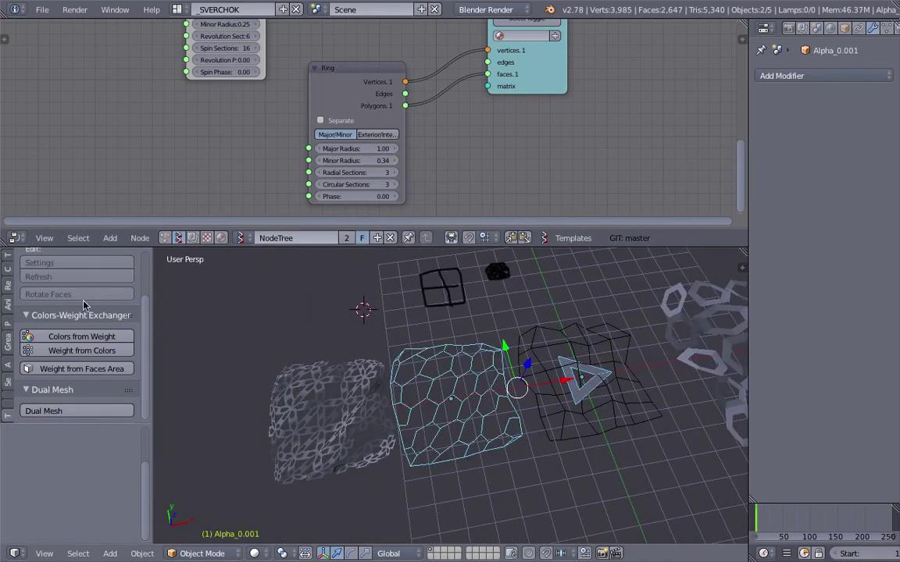
scroll(85, 304, "up", 3)
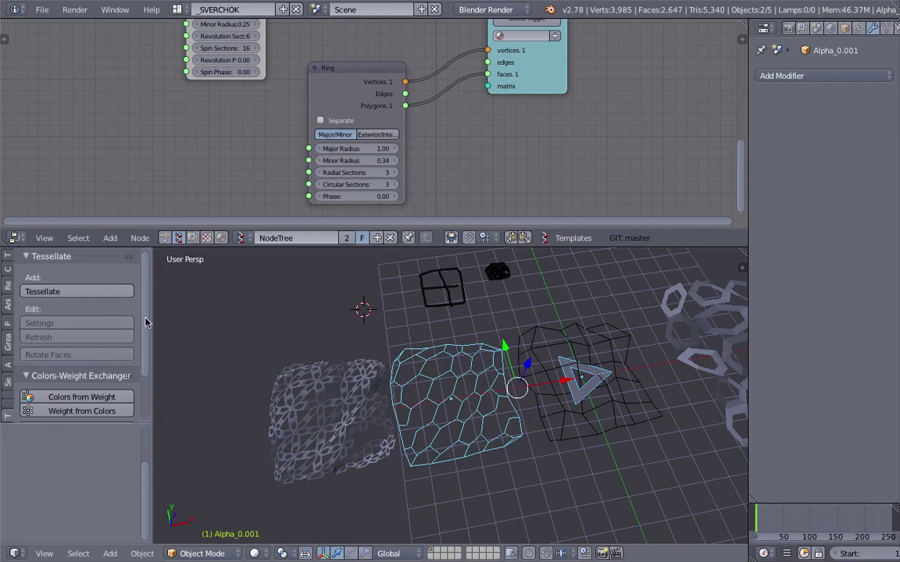
left_click(86, 291)
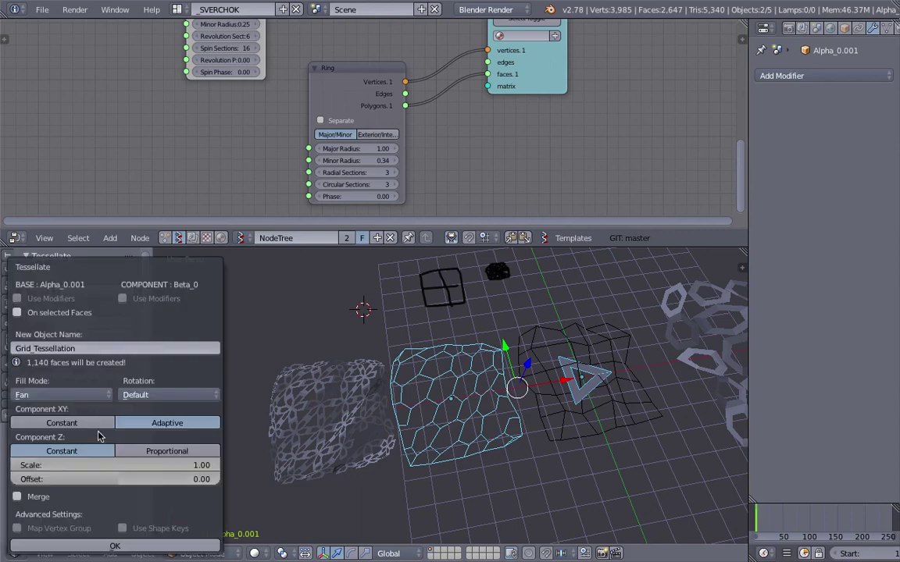
left_click(118, 546)
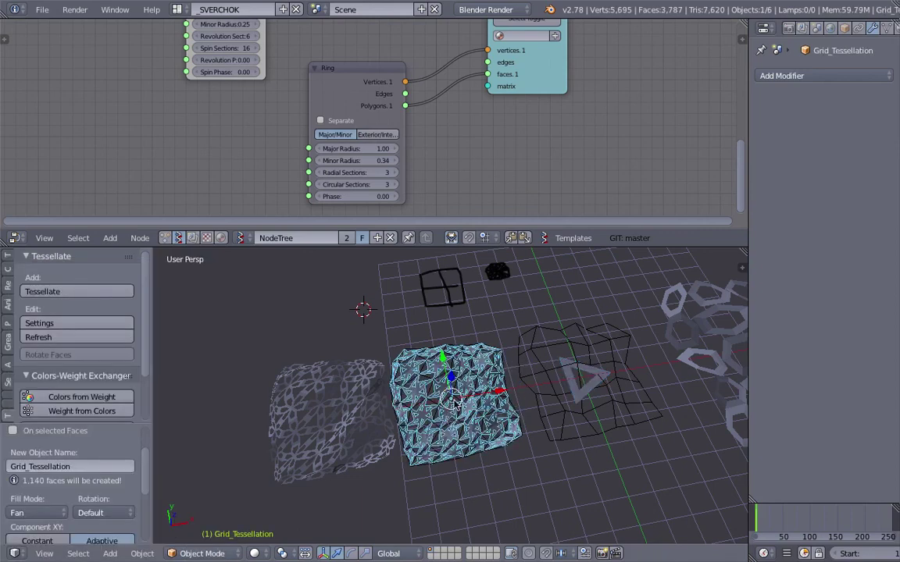
Move the new triangular tessellation off the dual mesh to the far side of the flower-patterned tessellation.
key("g")
left_click(239, 424)
middle_click_drag(262, 414, 575, 408, "shift")
scroll(488, 379, "up", 2)
key("g")
left_click(443, 383)
scroll(455, 383, "up", 4)
scroll(575, 408, "down", 4)
scroll(463, 400, "down", 4)
middle_click_drag(463, 400, 536, 386)
key("g")
left_click(581, 422)
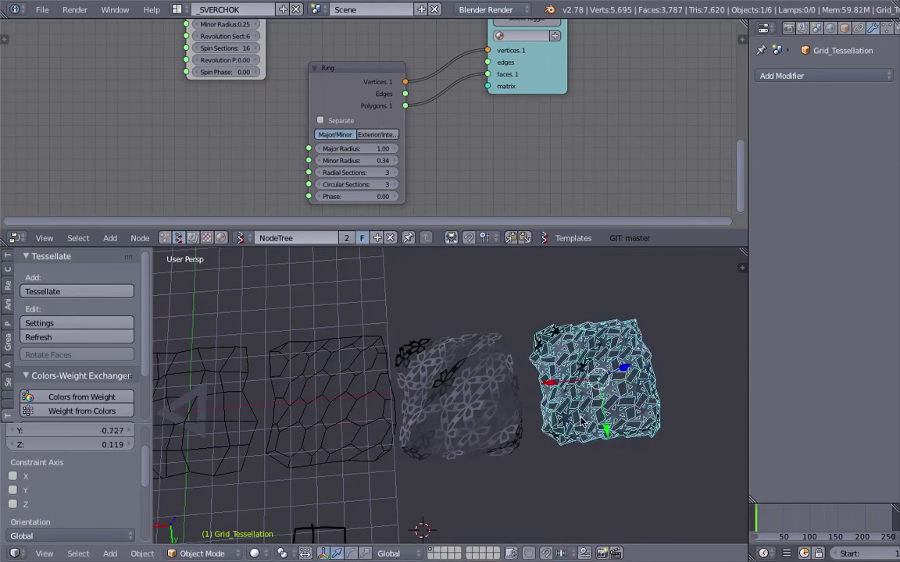
middle_click_drag(580, 422, 504, 408)
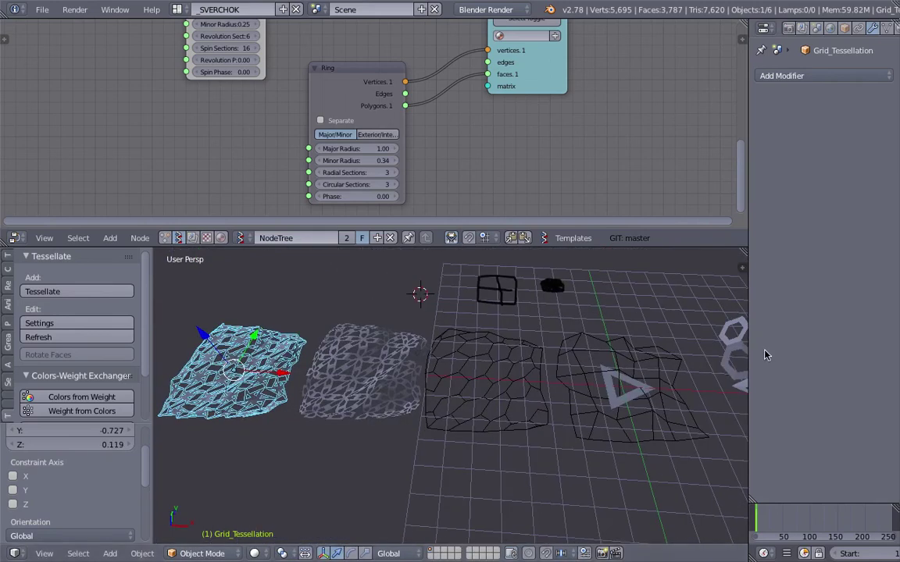
Narrow the properties editor to widen the 3D viewport, and make the node editor slightly taller.
left_click(745, 344)
left_click_drag(748, 344, 869, 348)
scroll(691, 353, "down", 2)
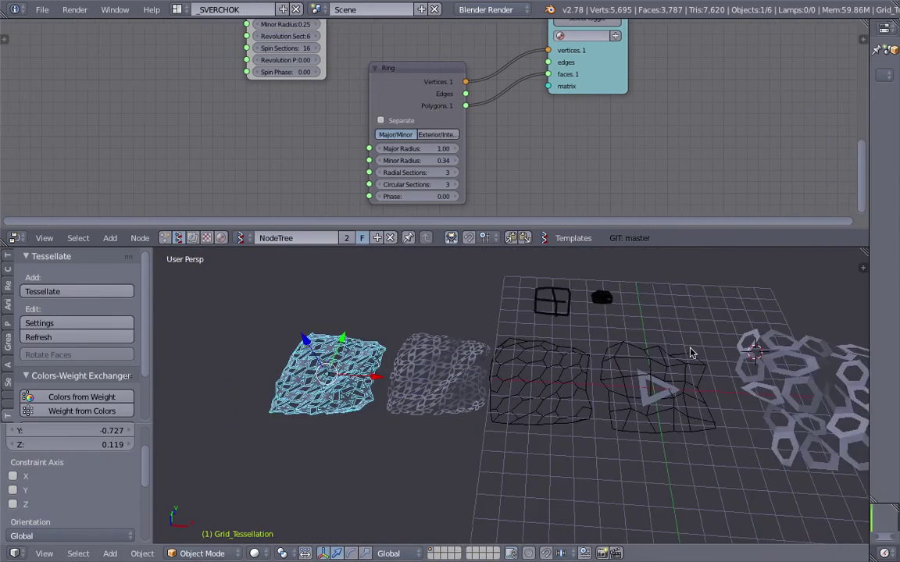
middle_click_drag(692, 353, 579, 372, "shift")
scroll(500, 366, "down", 1)
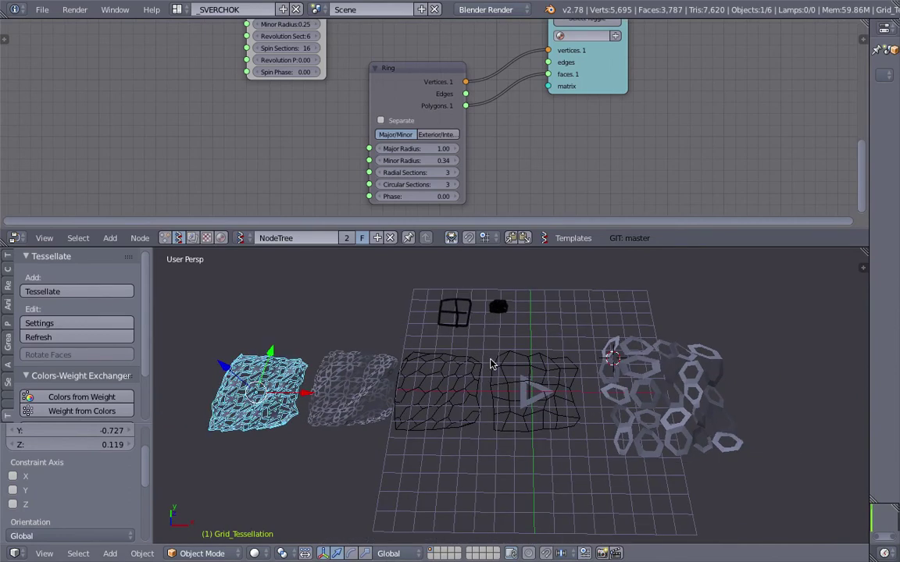
scroll(433, 376, "up", 2)
middle_click_drag(432, 378, 482, 372, "shift")
scroll(482, 372, "down", 1)
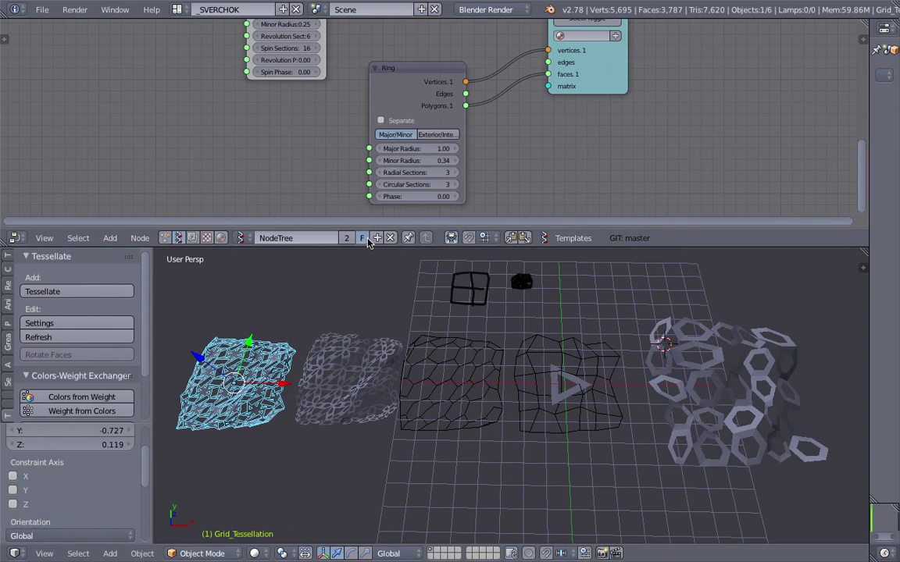
left_click_drag(372, 246, 379, 259)
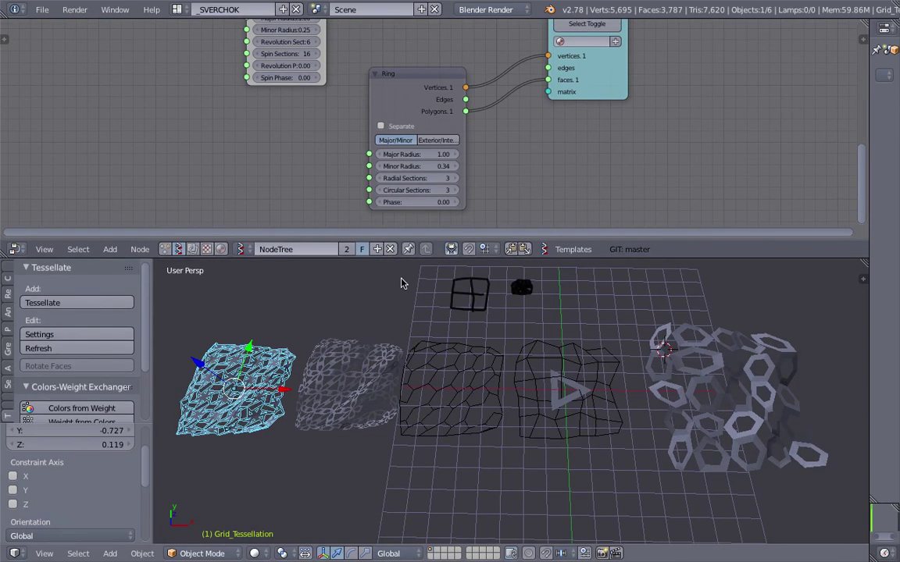
Examine the node setup and compare the two Fan tessellations up close with the dual mesh they are based on.
middle_click_drag(468, 339, 503, 349)
scroll(534, 185, "down", 2)
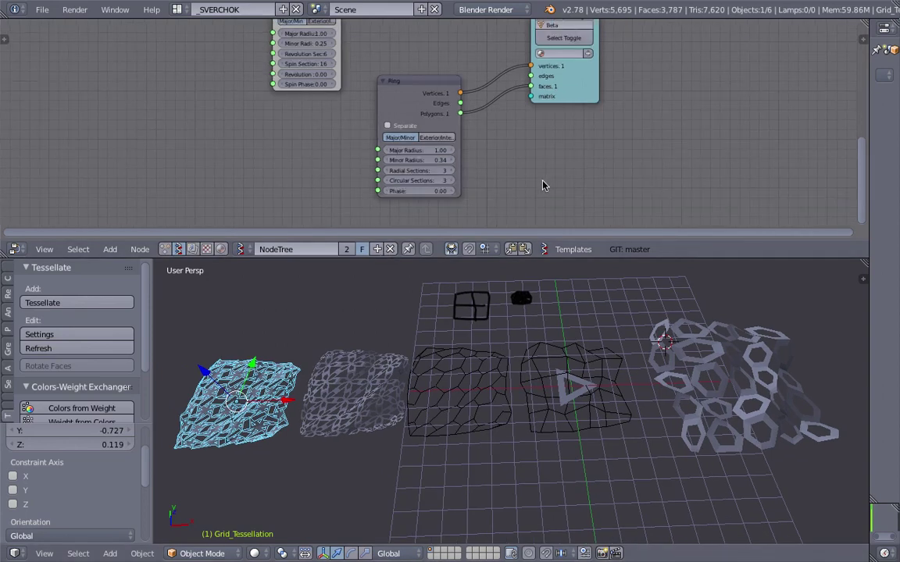
middle_click_drag(563, 178, 532, 225)
middle_click_drag(550, 348, 551, 358)
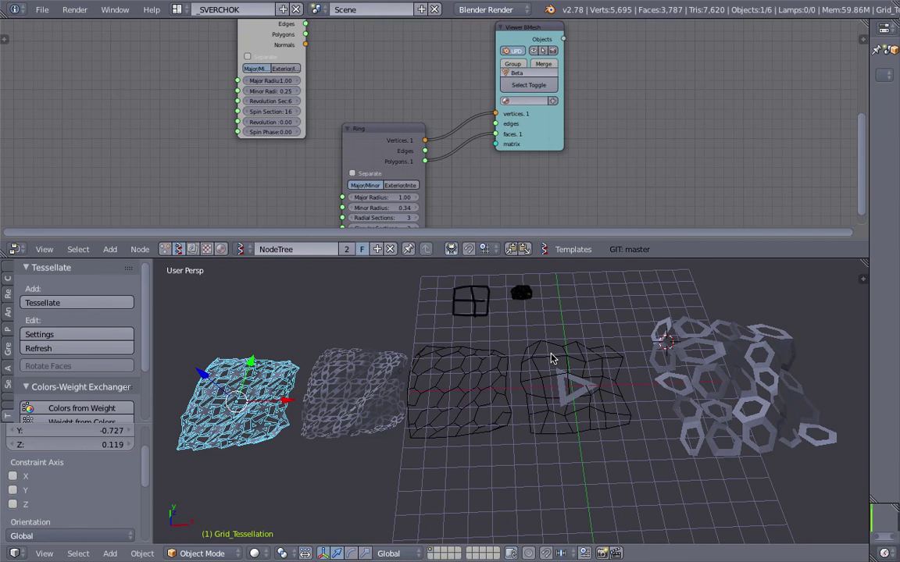
middle_click_drag(482, 368, 436, 400)
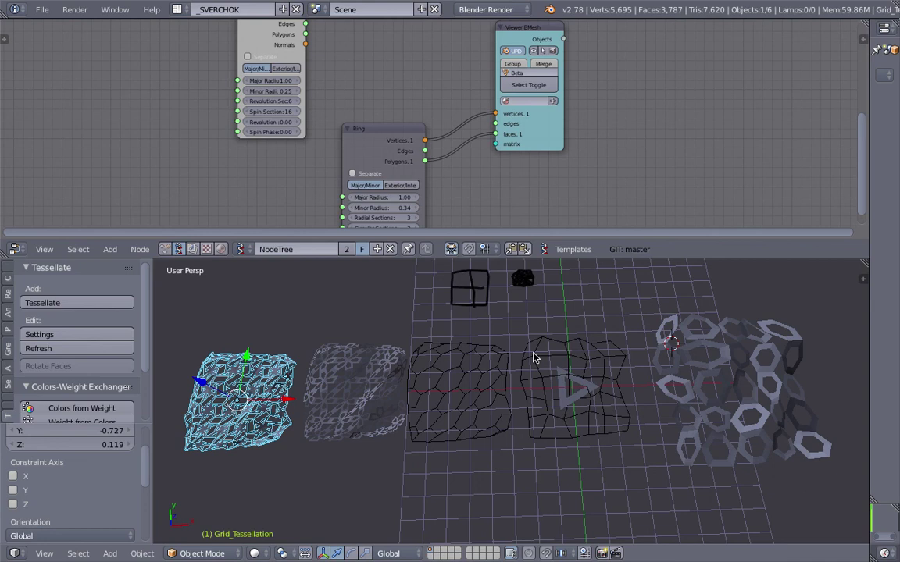
scroll(533, 358, "up", 6)
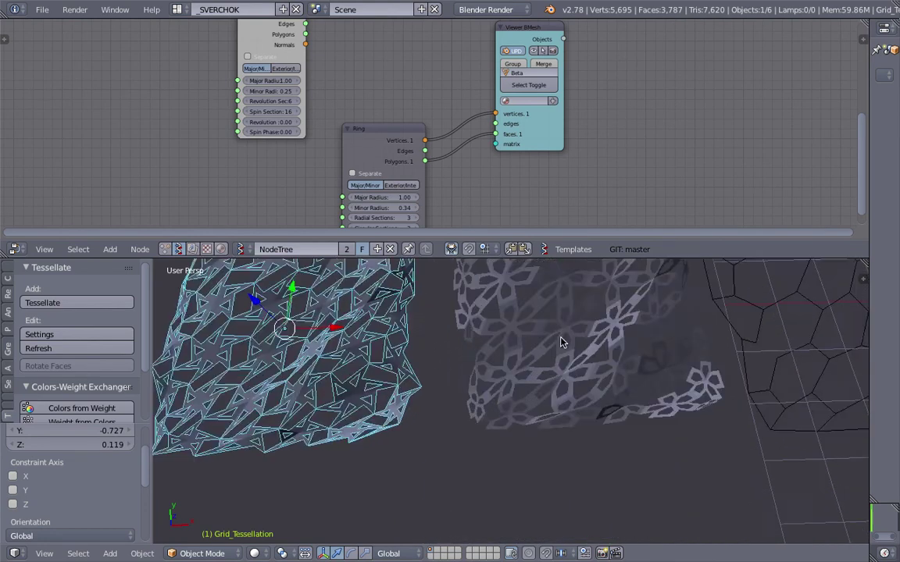
middle_click_drag(479, 353, 341, 447)
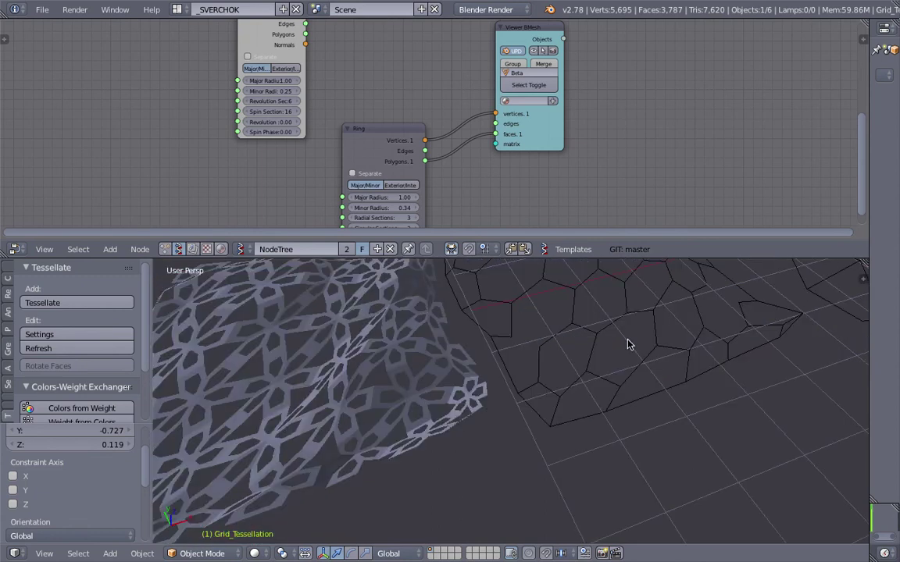
middle_click_drag(627, 342, 580, 390)
scroll(635, 354, "down", 5)
Select the triangular ring, then move the Ring node up and shift its Viewer BMesh node farther away from it.
right_click(649, 363)
middle_click_drag(648, 363, 550, 393, "shift")
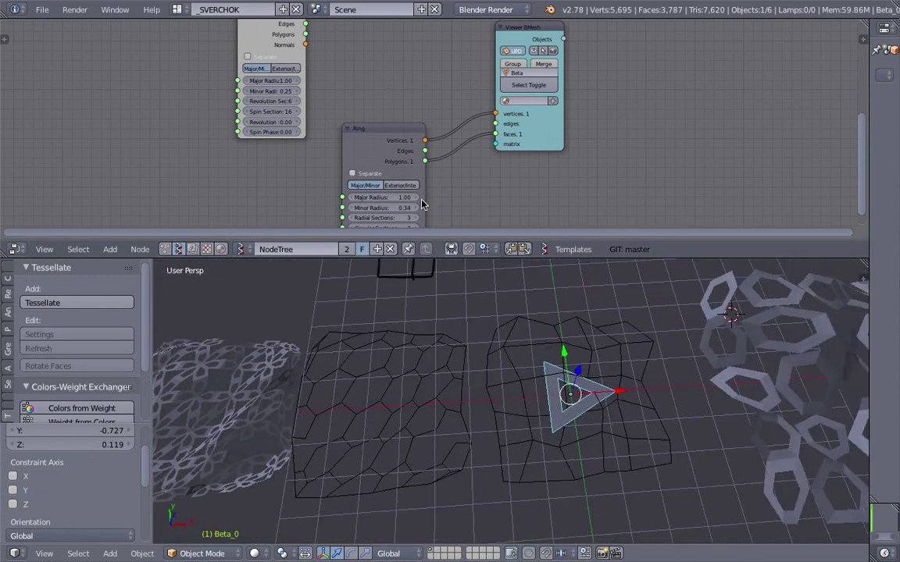
scroll(349, 114, "down", 3)
mouse_move(341, 113)
middle_mouse_down()
mouse_move(354, 114)
mouse_move(343, 117)
middle_mouse_up()
left_click_drag(355, 128, 362, 114)
middle_click_drag(410, 103, 378, 156)
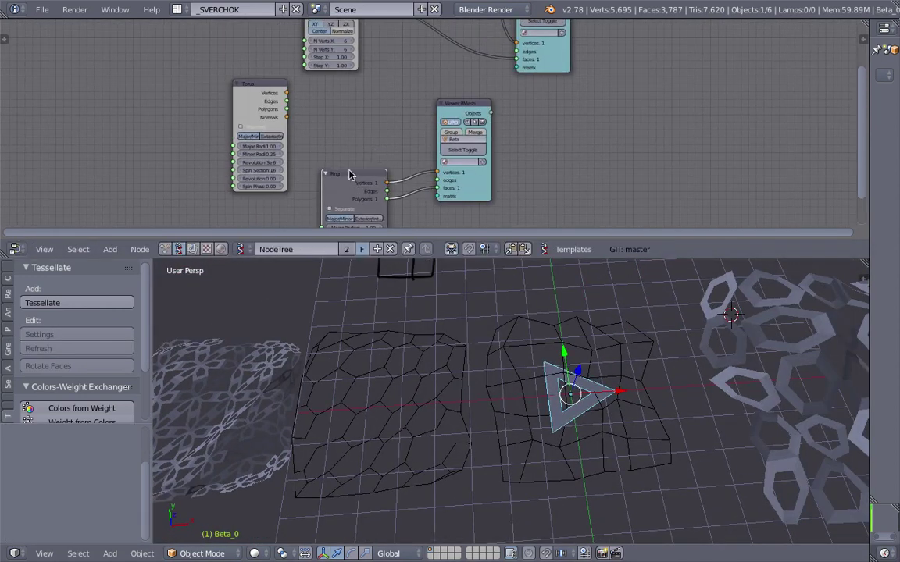
left_click_drag(348, 170, 356, 130)
left_click(418, 116)
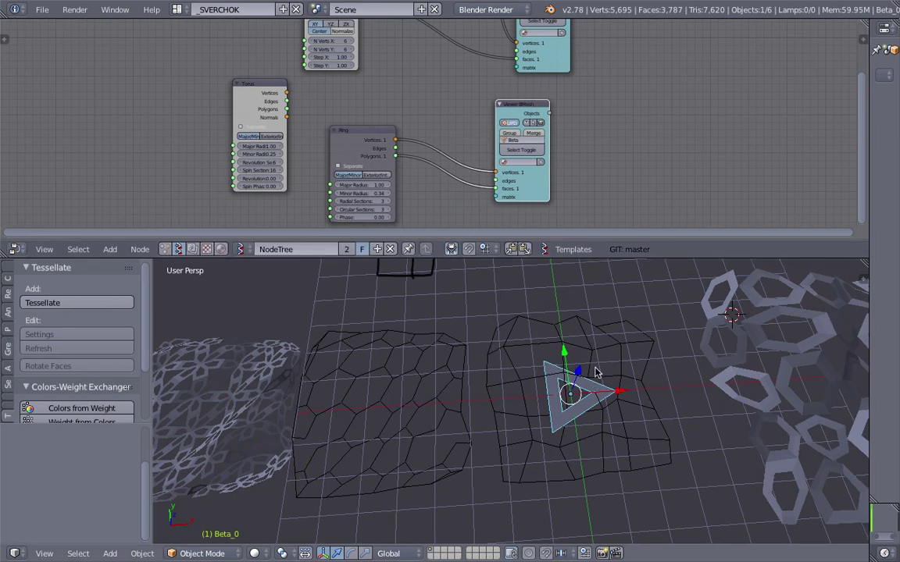
Save the scene with the triangular tessellation over the existing file.
scroll(515, 438, "down", 4)
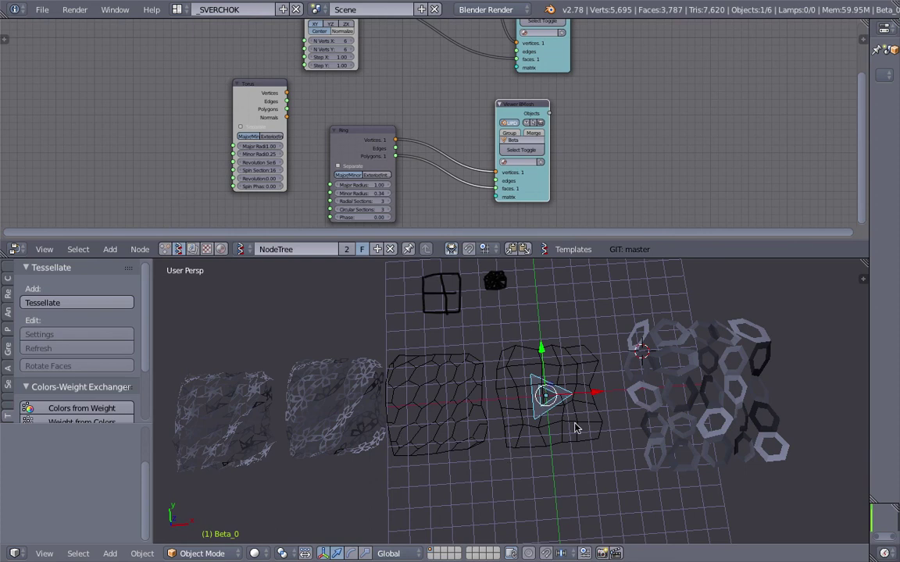
middle_click_drag(577, 425, 578, 396)
key("ctrl+s")
left_click(578, 396)
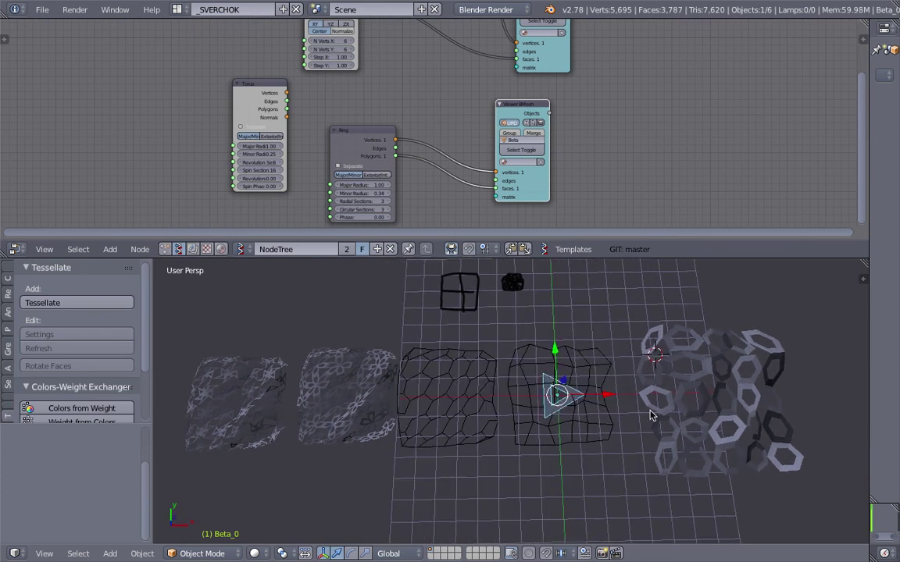